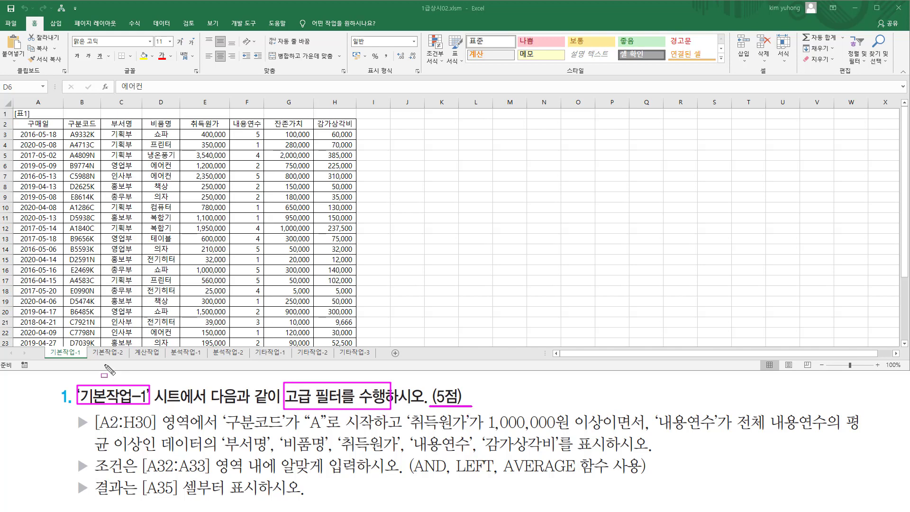
Examine the table on the 기본작업-1 sheet from its header row down to the last record
drag(45, 342, 86, 362)
key(Escape)
scroll(153, 209, down, 4)
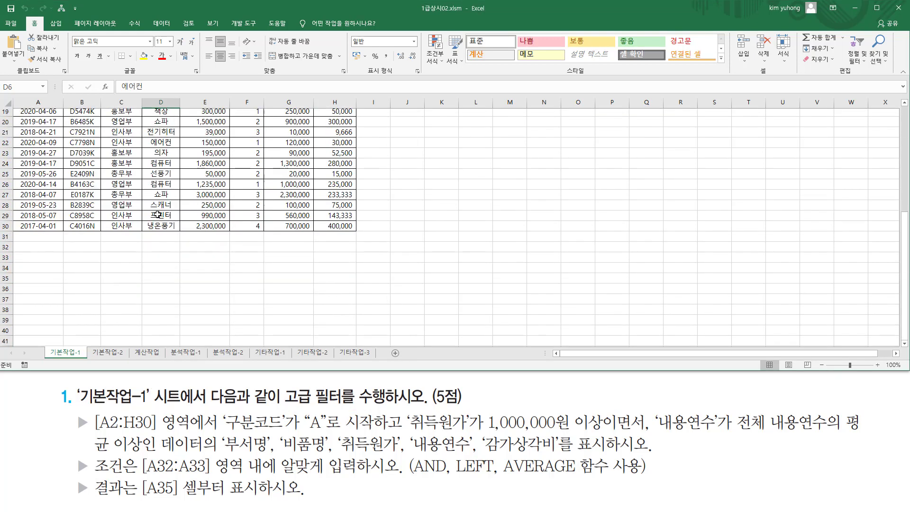
scroll(157, 214, up, 4)
scroll(153, 220, up, 4)
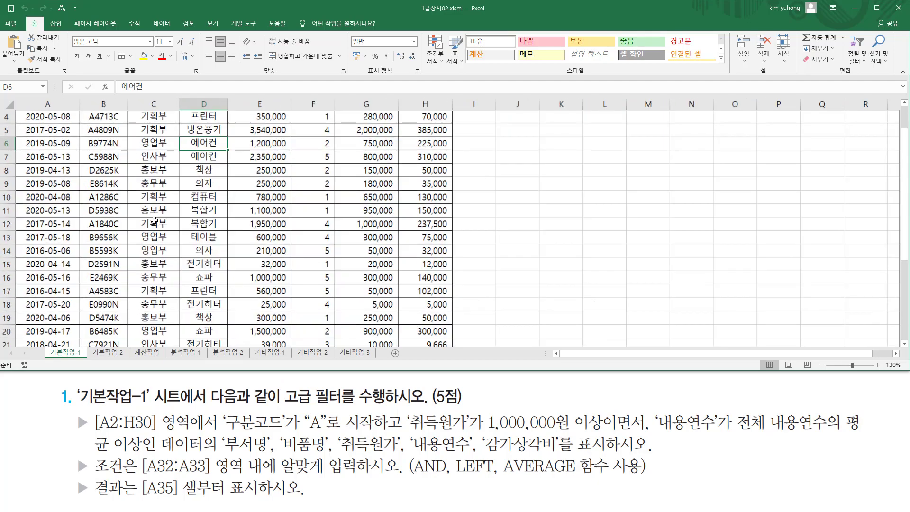
scroll(153, 220, up, 2)
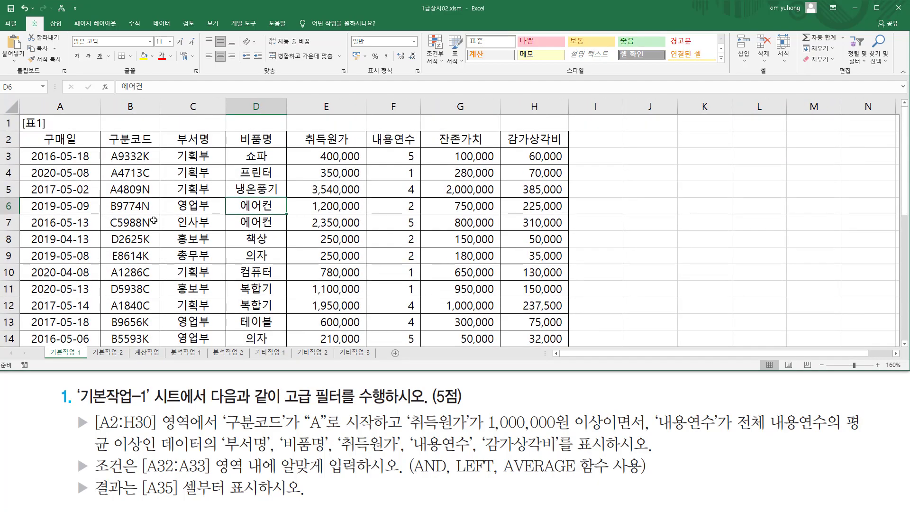
scroll(142, 228, down, 10)
scroll(144, 229, up, 10)
Select the table range A2:H30 named in the task, including its header row
drag(68, 410, 89, 506)
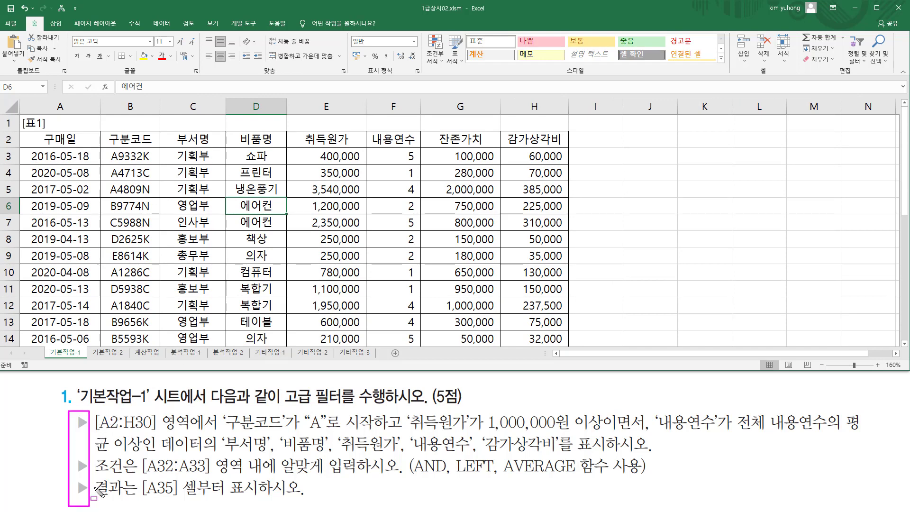
mouse_move(96, 431)
mouse_down()
mouse_move(156, 443)
mouse_move(162, 413)
mouse_move(221, 411)
mouse_up()
mouse_move(44, 131)
mouse_down()
mouse_move(81, 145)
mouse_move(62, 140)
mouse_move(467, 199)
mouse_move(489, 421)
mouse_move(536, 326)
mouse_up()
key(Escape)
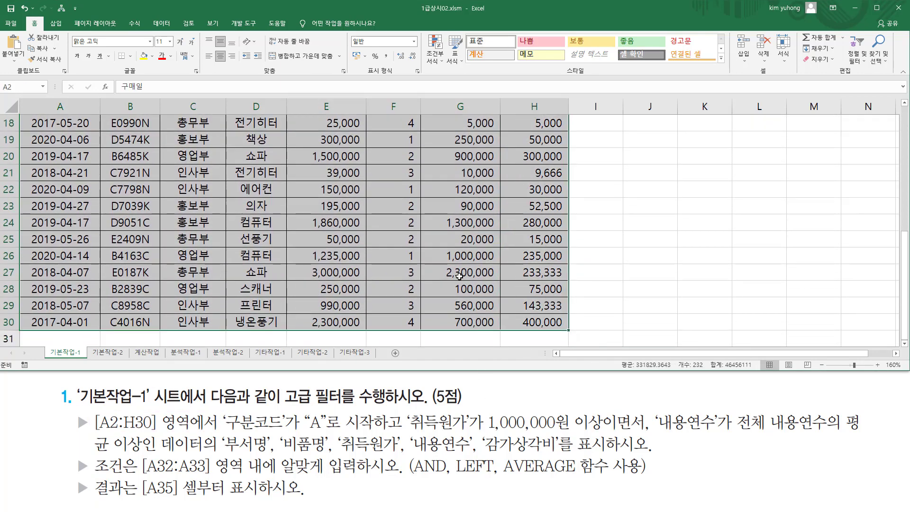
scroll(232, 250, up, 6)
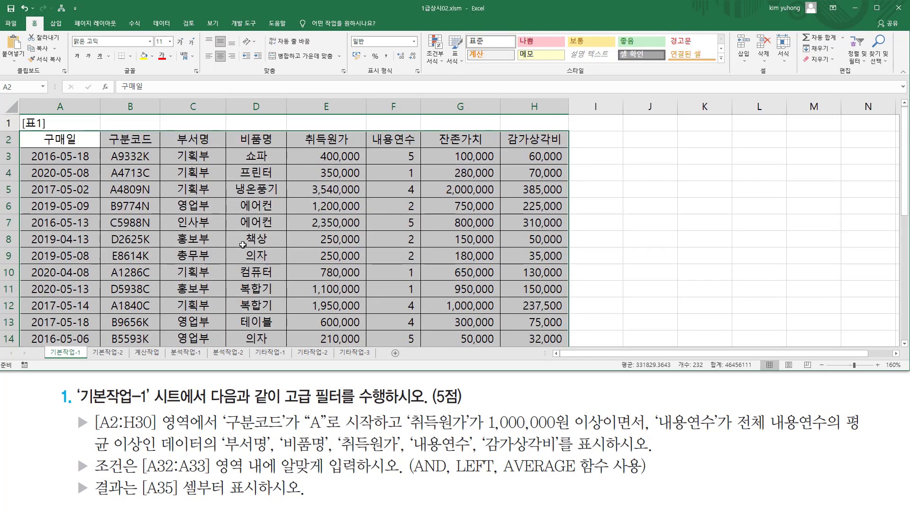
Compare the task's conditions on 구분코드, 취득원가 and 내용연수 with the matching columns and the AND, LEFT and AVERAGE functions
mouse_move(224, 432)
mouse_down()
mouse_move(408, 432)
mouse_move(403, 411)
mouse_up()
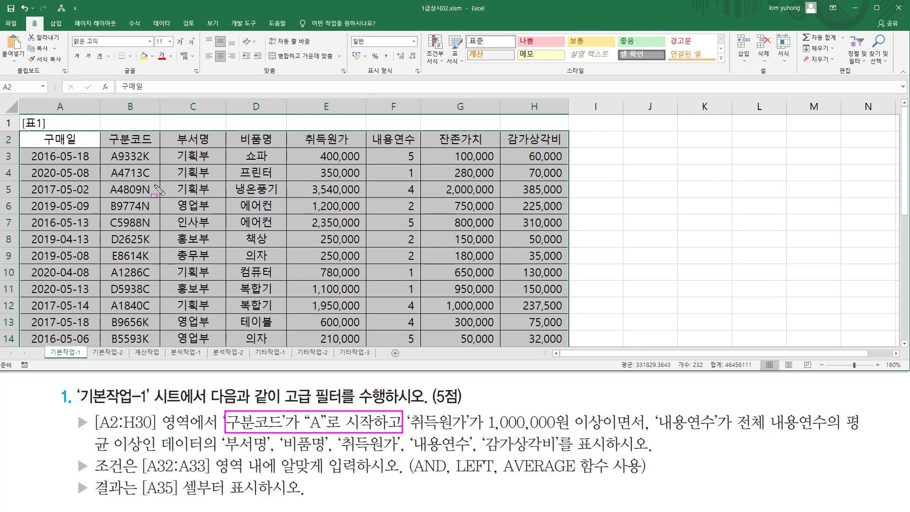
mouse_move(107, 128)
mouse_down()
mouse_move(137, 146)
mouse_move(157, 147)
mouse_up()
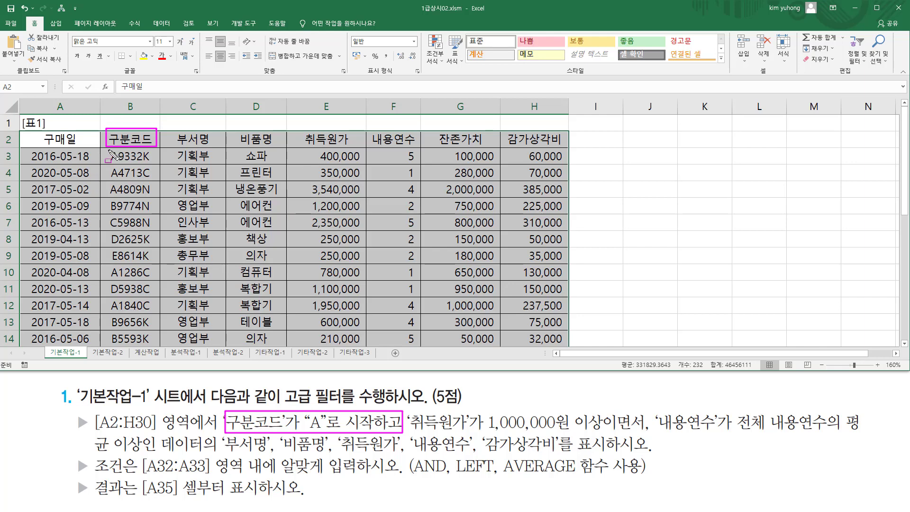
mouse_move(107, 149)
mouse_down()
mouse_move(126, 322)
mouse_move(141, 366)
mouse_move(122, 349)
mouse_up()
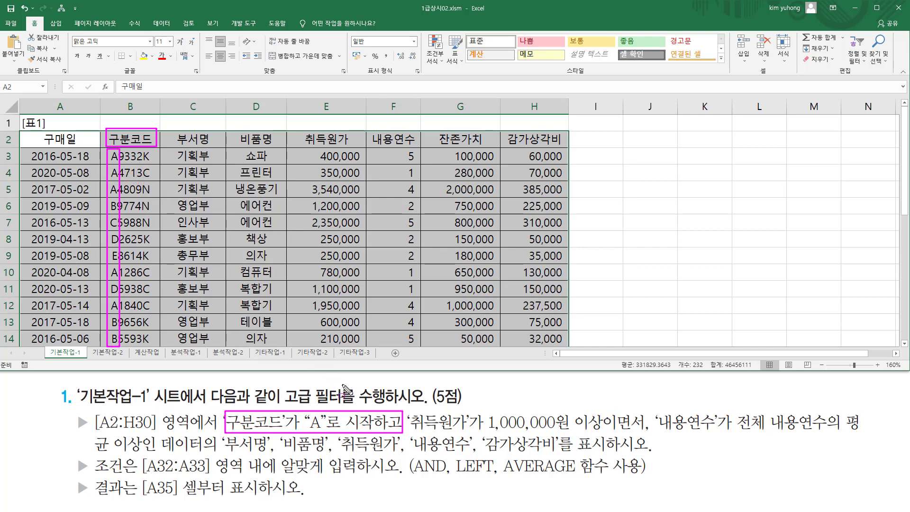
drag(455, 474, 495, 474)
drag(309, 429, 464, 431)
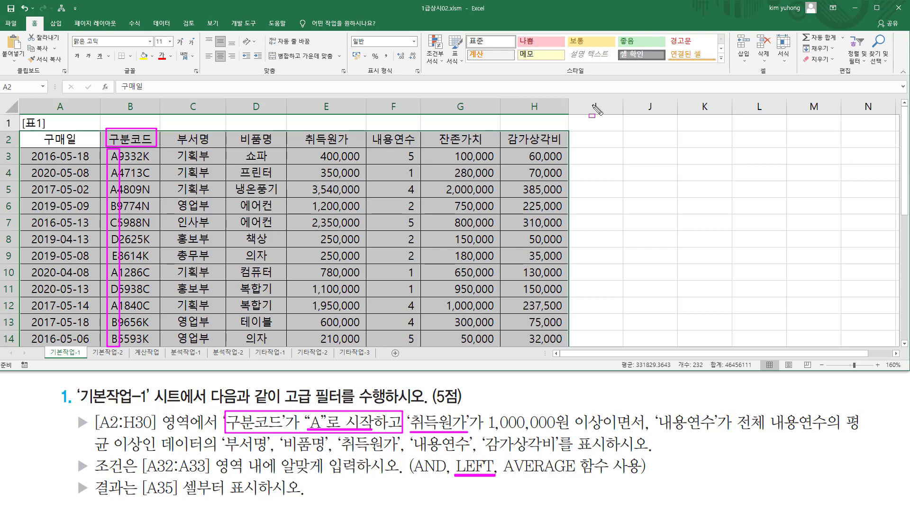
drag(299, 129, 357, 150)
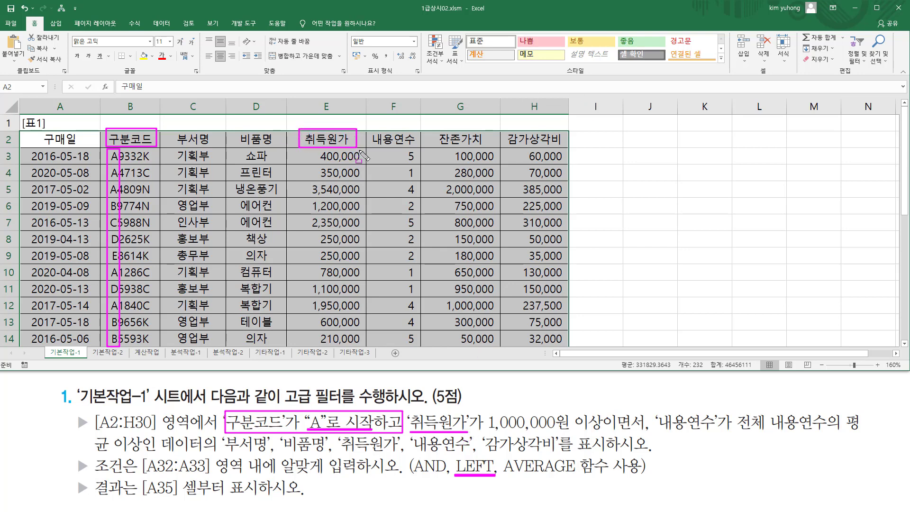
mouse_move(484, 409)
mouse_down()
mouse_move(493, 429)
mouse_move(605, 429)
mouse_up()
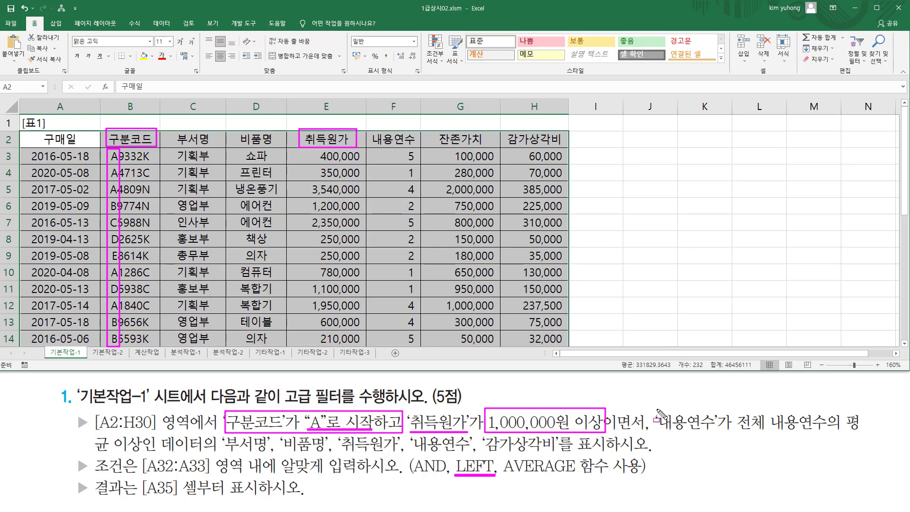
mouse_move(654, 408)
mouse_down()
mouse_move(678, 431)
mouse_move(859, 432)
mouse_up()
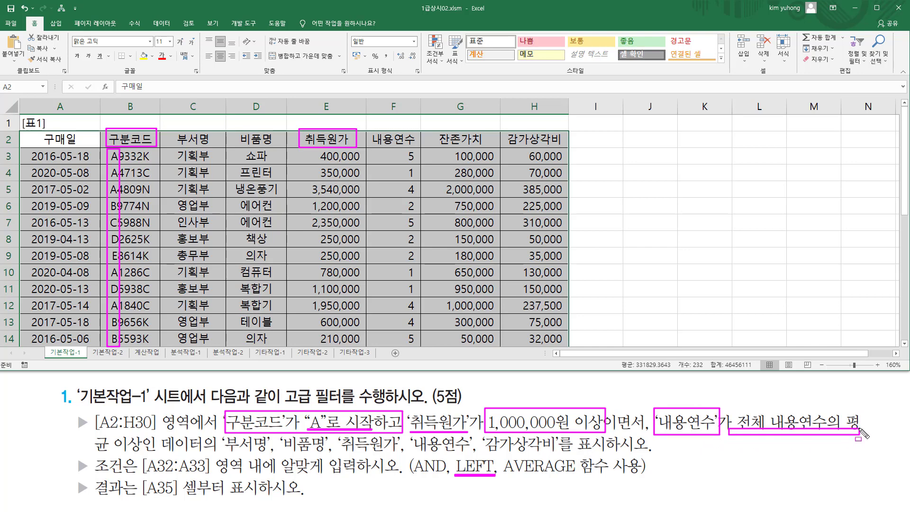
mouse_move(96, 450)
mouse_down()
mouse_move(216, 454)
mouse_move(203, 453)
mouse_up()
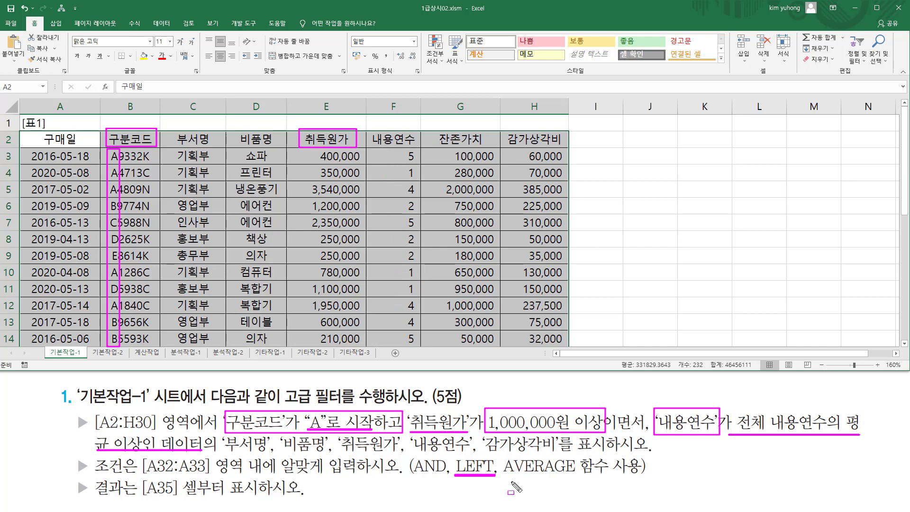
drag(506, 475, 582, 474)
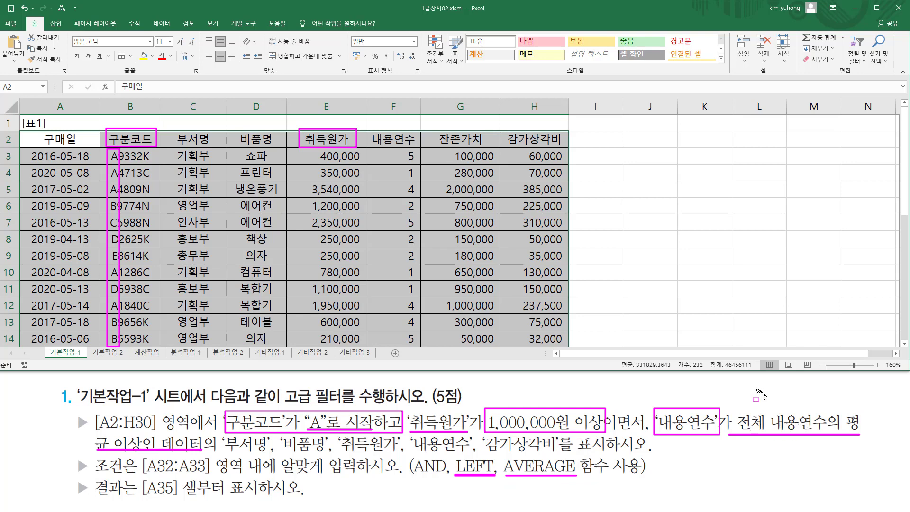
drag(369, 129, 418, 145)
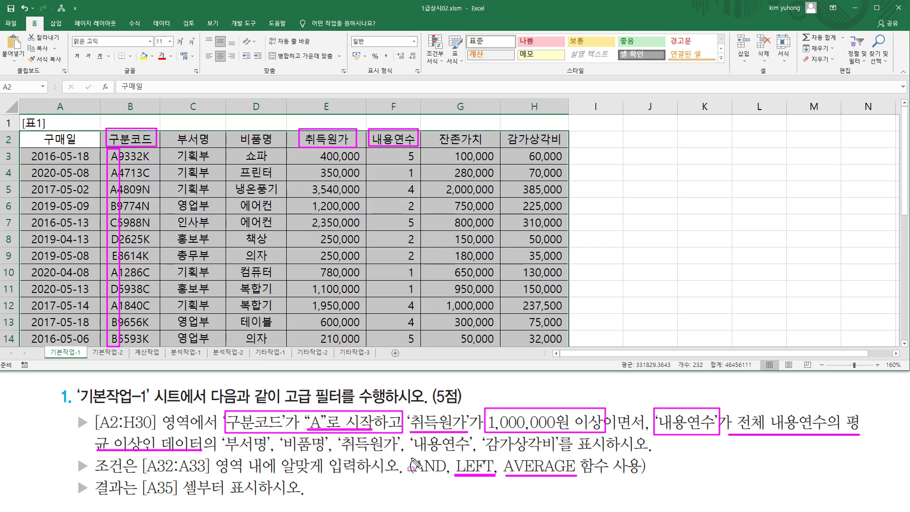
mouse_move(410, 456)
mouse_down()
mouse_move(448, 480)
mouse_move(441, 475)
mouse_up()
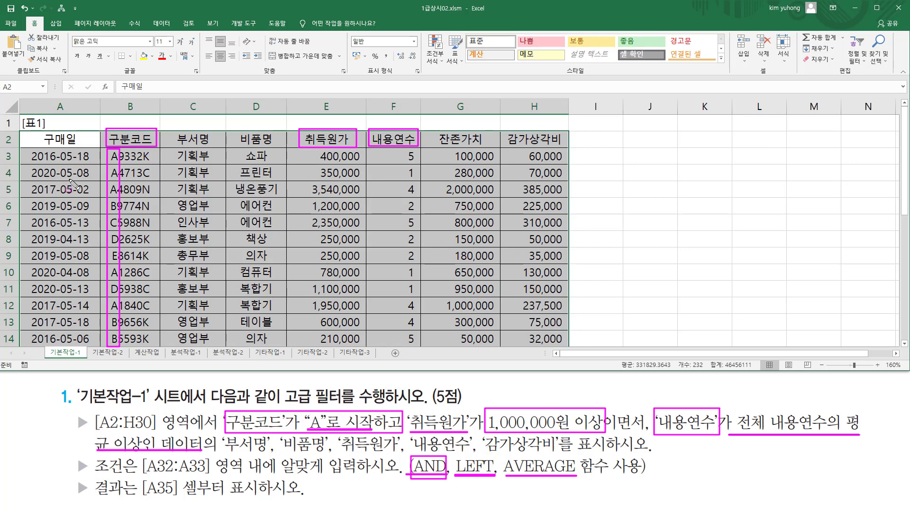
Review the table's field names, the output fields the task requires, and the criteria range A32:A33
drag(41, 128, 568, 150)
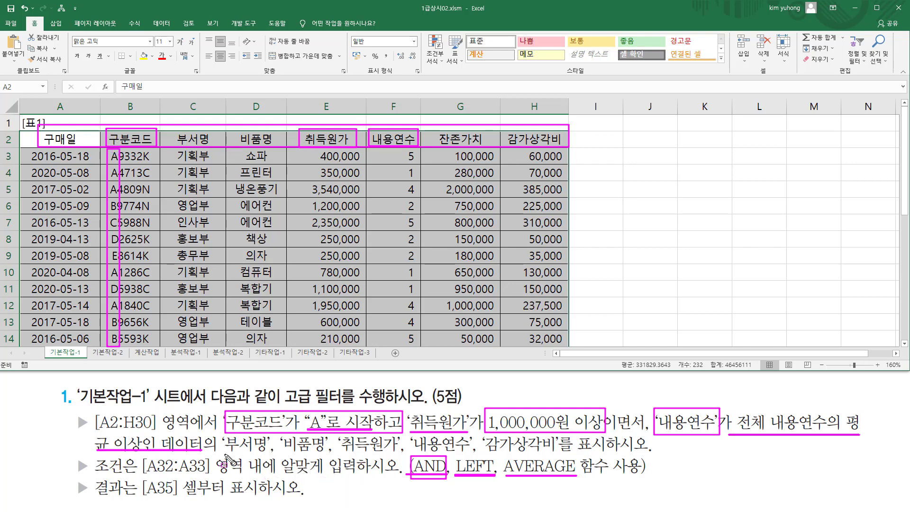
drag(226, 454, 557, 454)
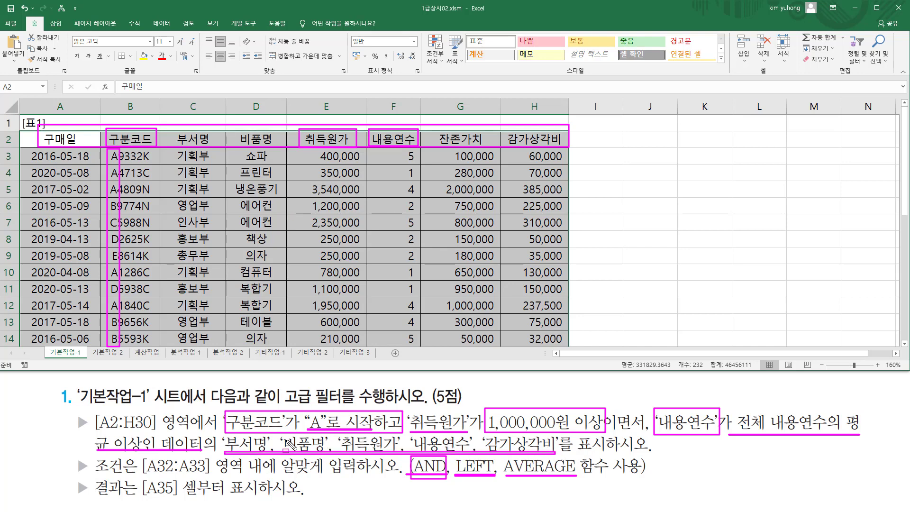
drag(572, 451, 609, 452)
mouse_move(142, 476)
mouse_down()
mouse_move(211, 469)
mouse_move(210, 459)
mouse_up()
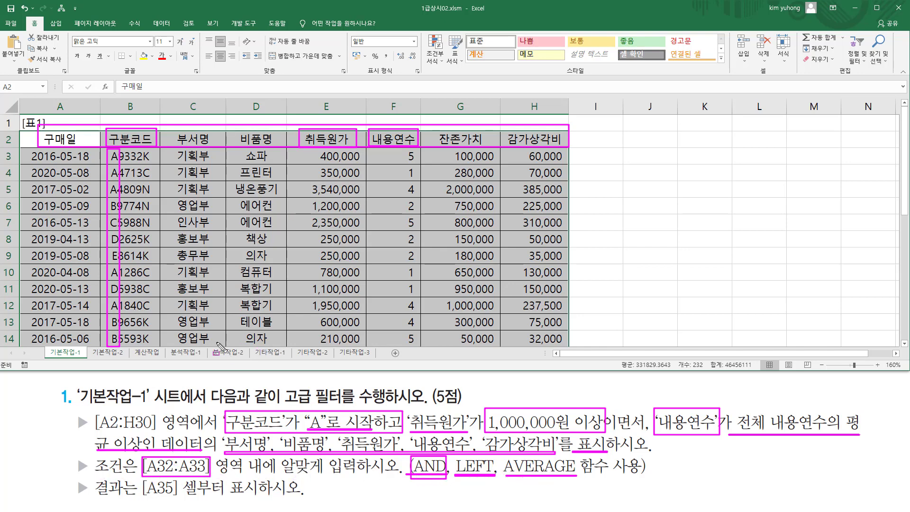
mouse_move(24, 118)
mouse_down()
mouse_move(66, 147)
mouse_move(578, 163)
mouse_move(571, 148)
mouse_up()
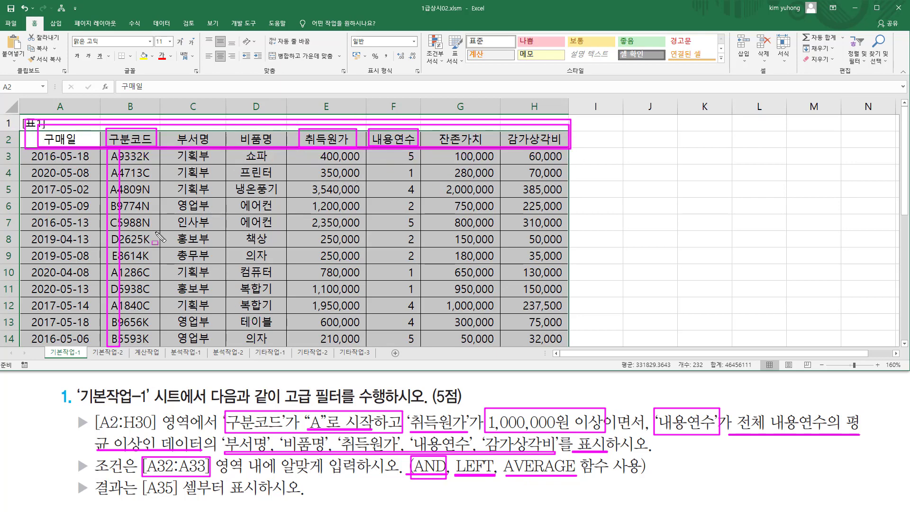
key(Escape)
Enter 조건 as the criteria heading in cell A32 below the table
scroll(121, 245, down, 5)
scroll(121, 245, down, 5)
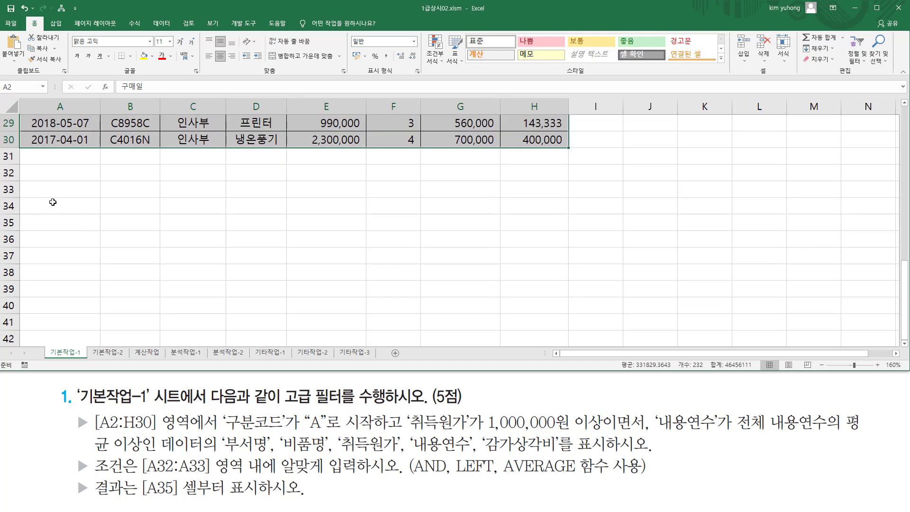
drag(57, 172, 60, 189)
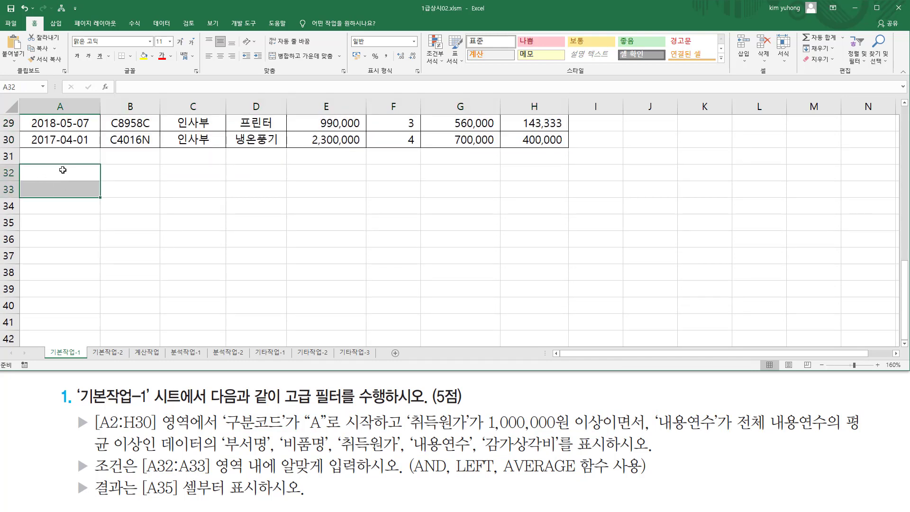
click(55, 172)
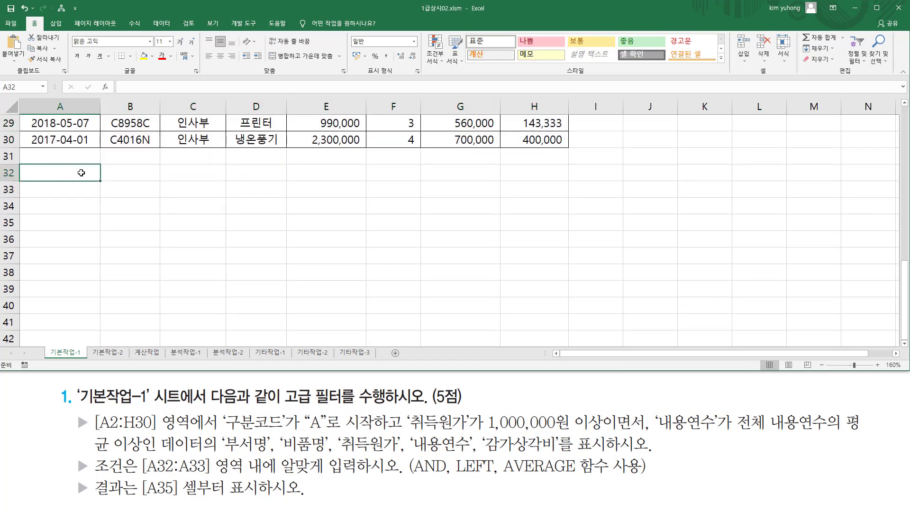
text(whhrj)
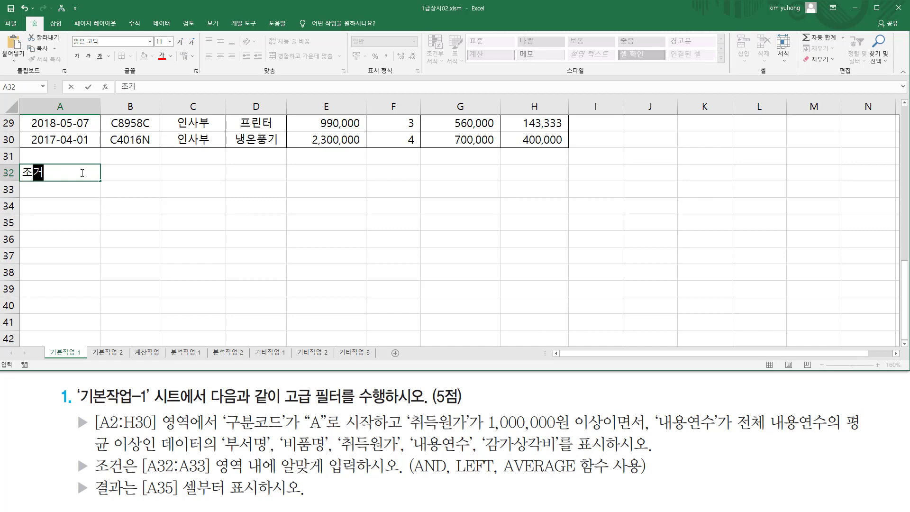
text(s)
key(Return)
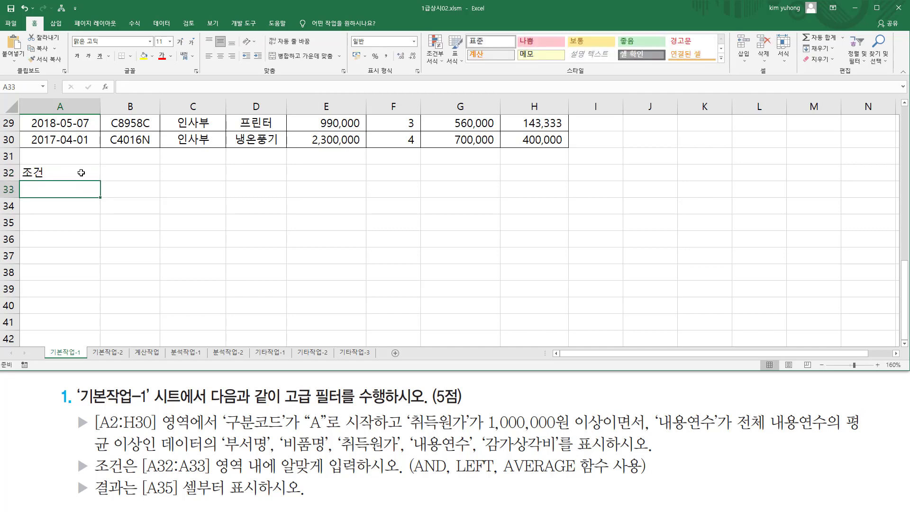
Replace the criteria heading in cell A32 with 식
click(81, 173)
text(tlr)
key(Return)
Start an AND formula in cell A33 beneath the 식 heading
text(=)
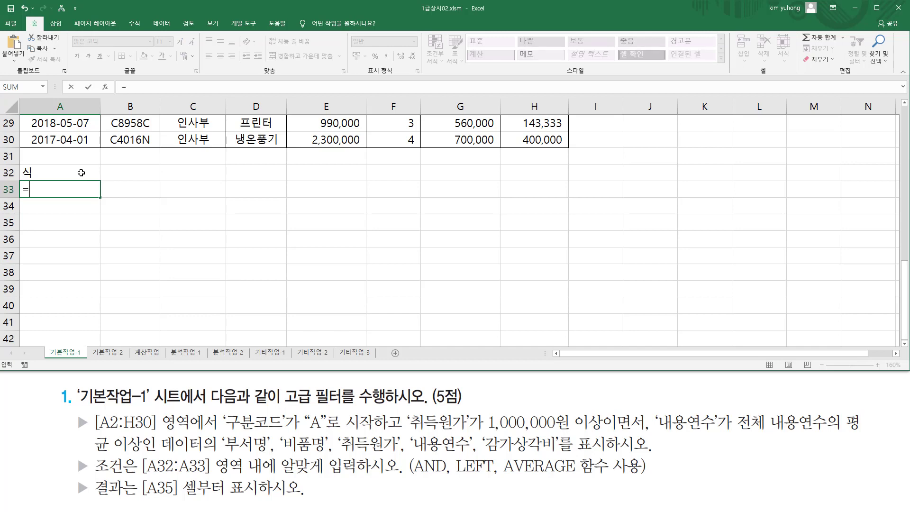
text(ans)
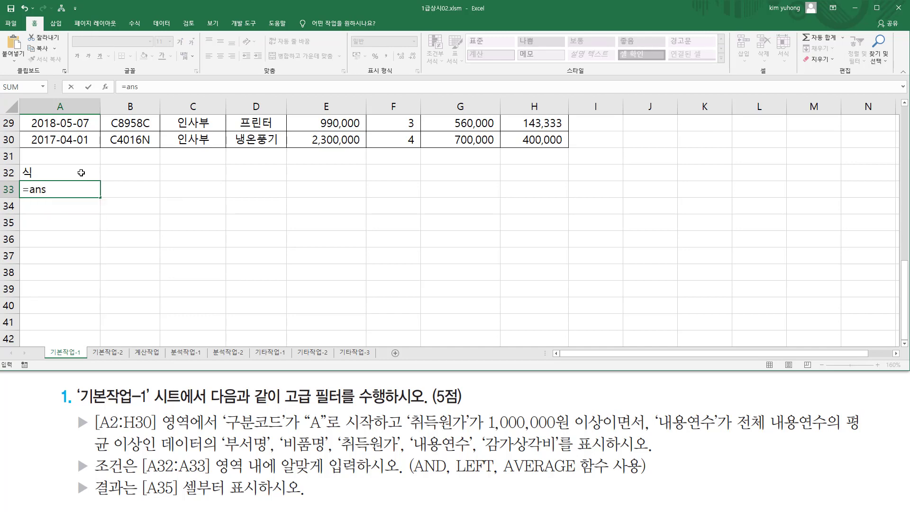
key(BackSpace)
text(d()
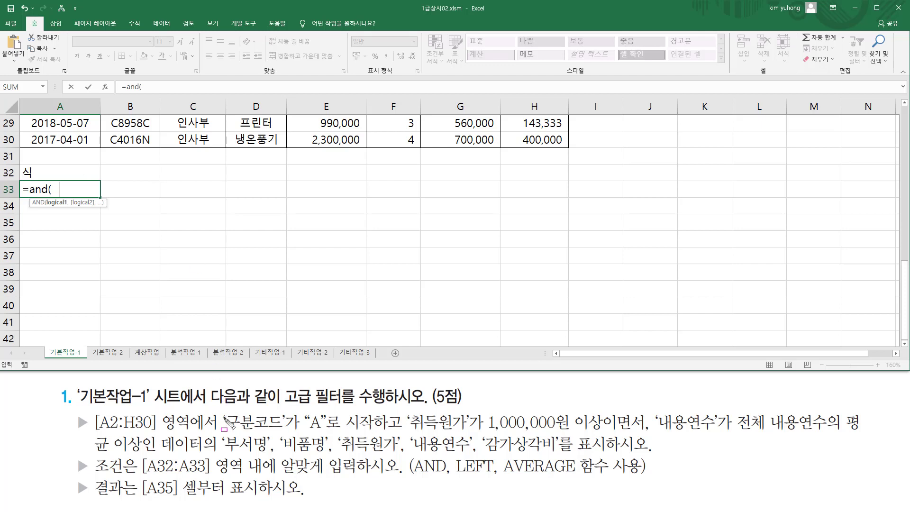
Make LEFT(B3,1) the start of the first AND argument, extracting the first character of 구분코드
drag(223, 432, 392, 432)
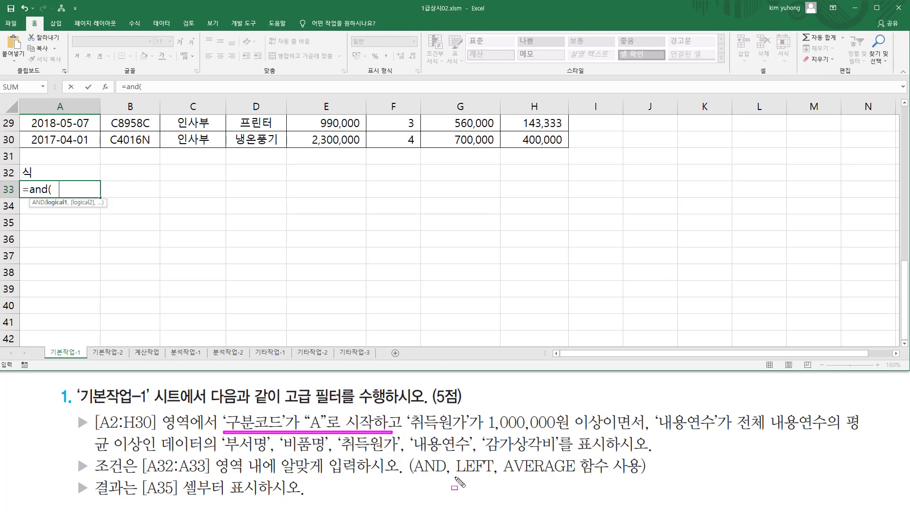
drag(455, 475, 496, 476)
drag(111, 113, 118, 148)
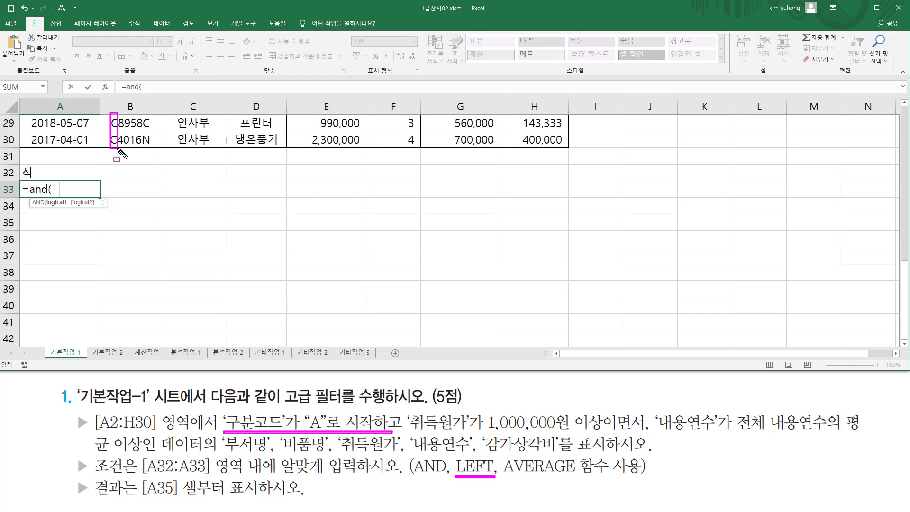
key(Escape)
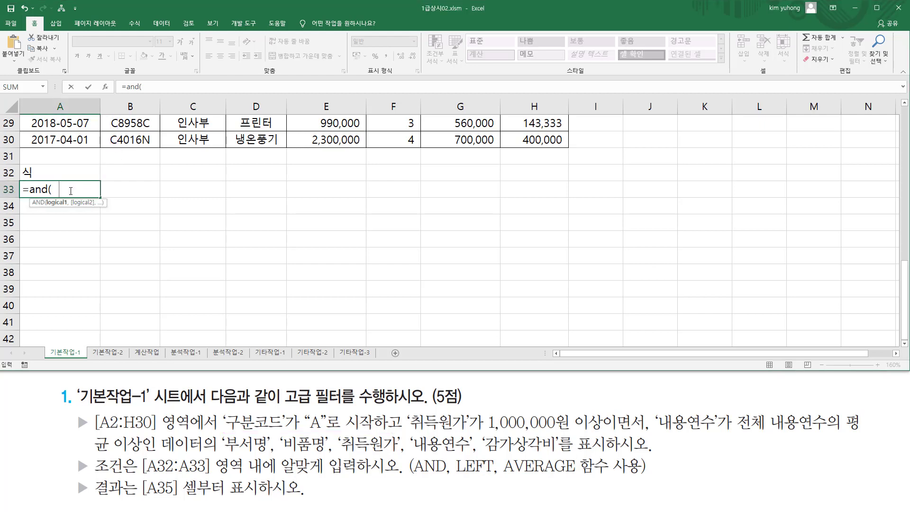
text(l)
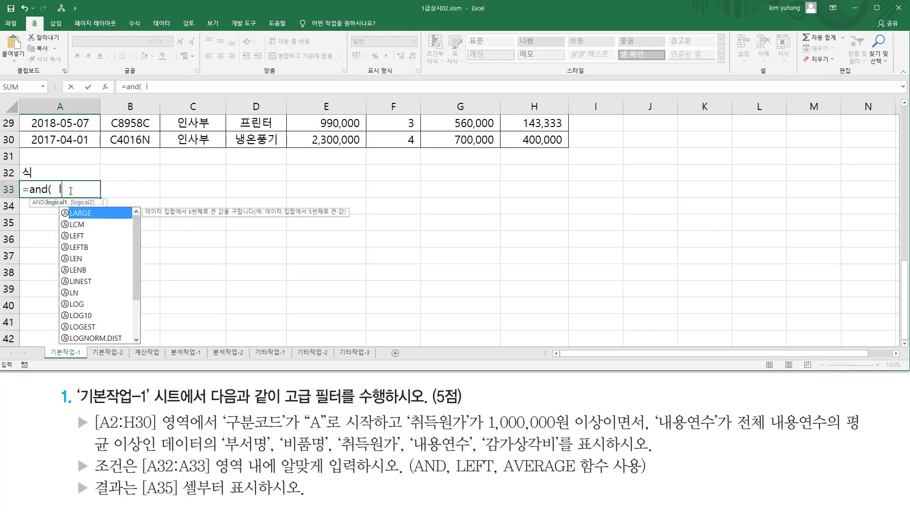
text(eft()
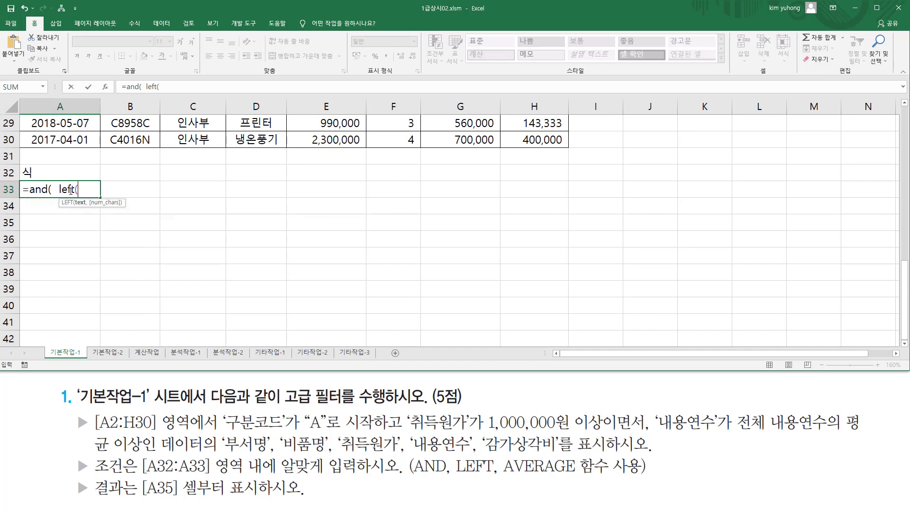
scroll(109, 189, up, 10)
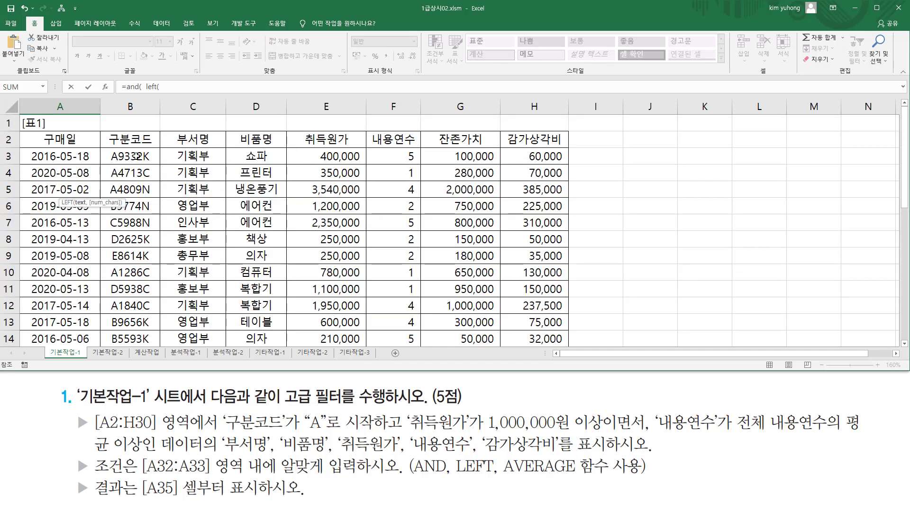
click(129, 161)
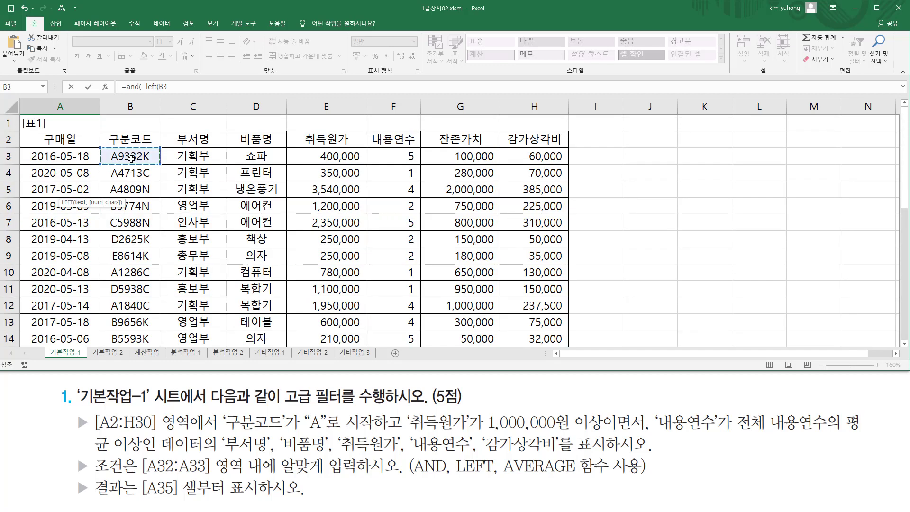
text(,1)
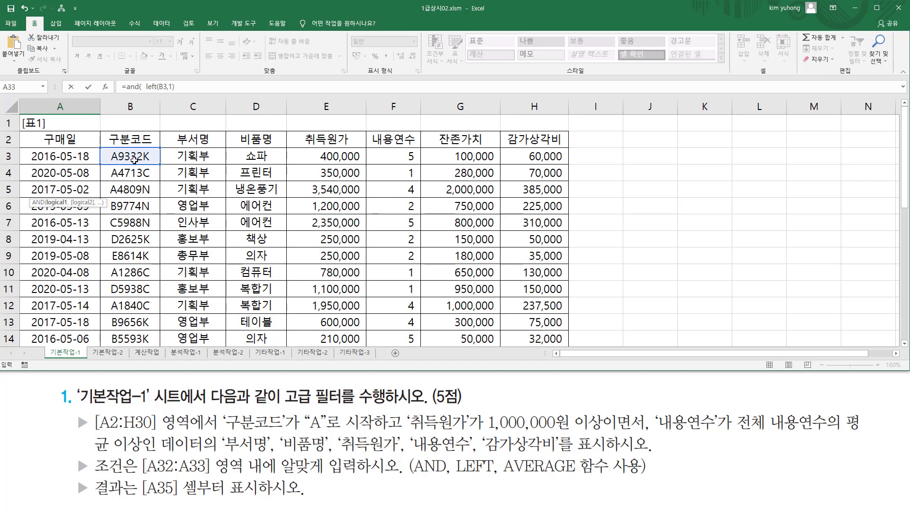
Complete the first condition as left(B3,1)="A" and begin the second AND argument
scroll(156, 219, down, 10)
scroll(146, 224, up, 3)
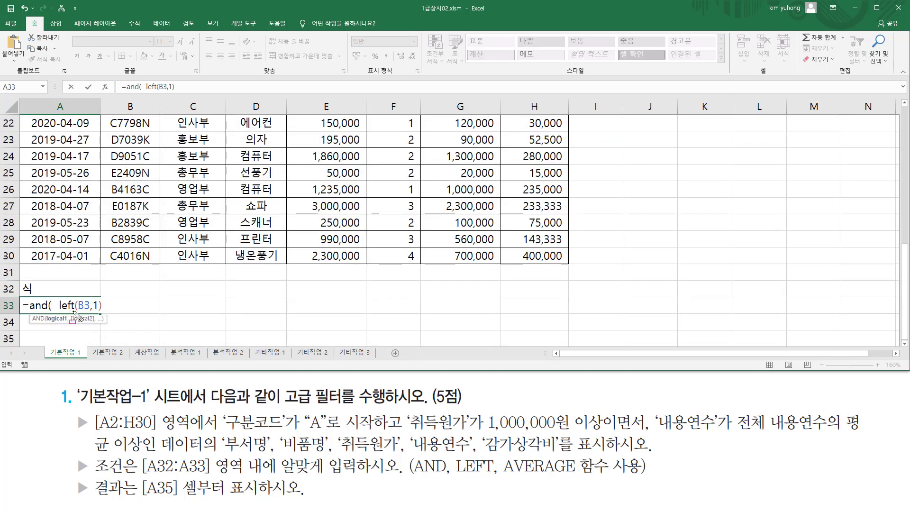
drag(58, 310, 102, 313)
key(Escape)
text(,)
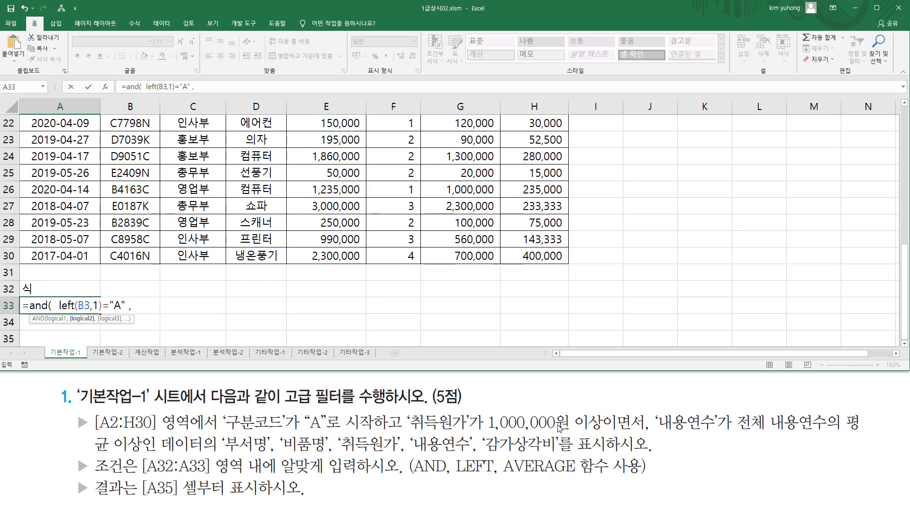
Add the 취득원가 condition E3>=1000000 as the second AND argument, followed by a separator for the third
drag(412, 431, 620, 432)
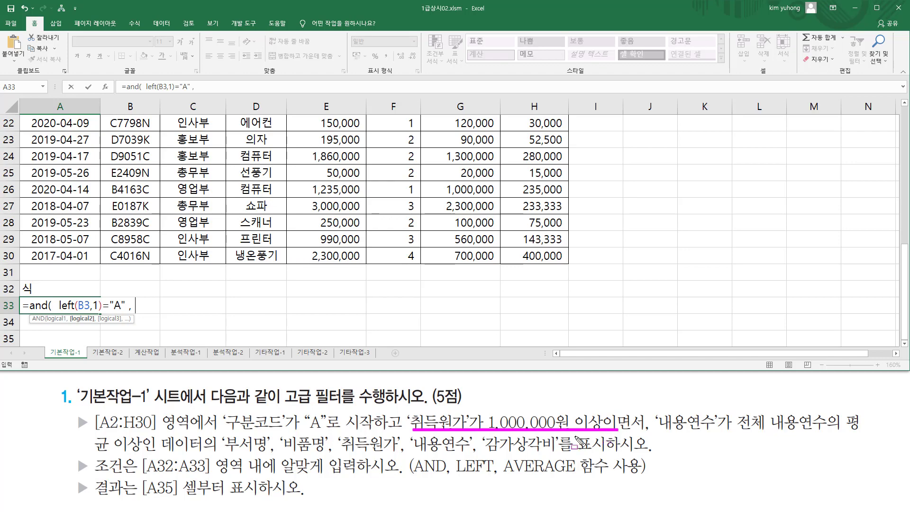
key(Escape)
scroll(352, 147, up, 7)
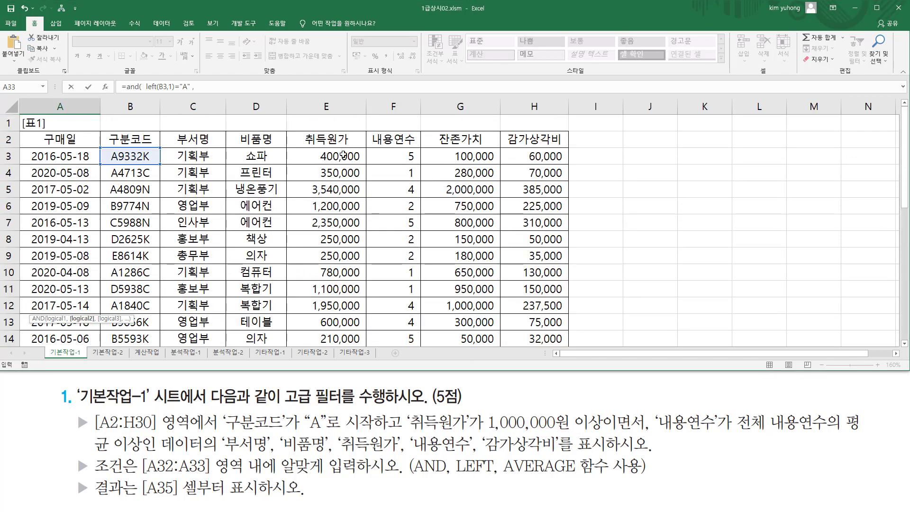
click(347, 155)
scroll(307, 213, down, 7)
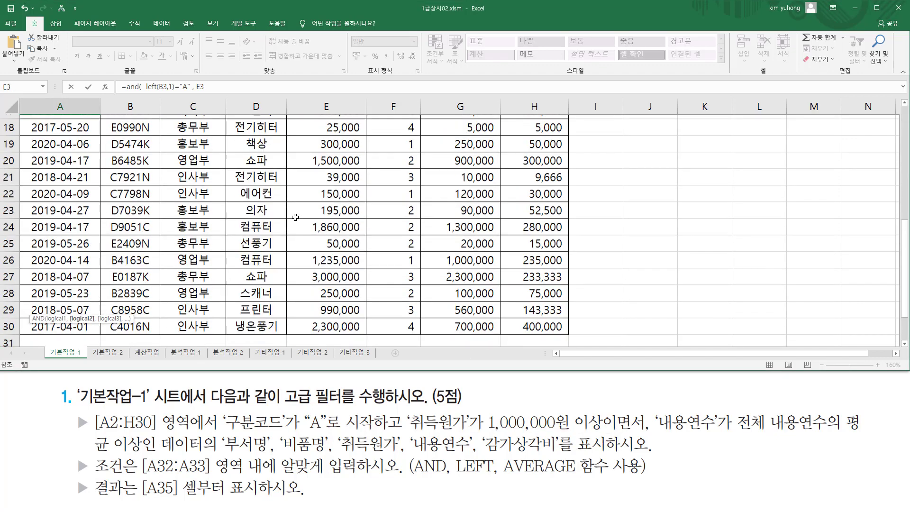
scroll(281, 225, down, 2)
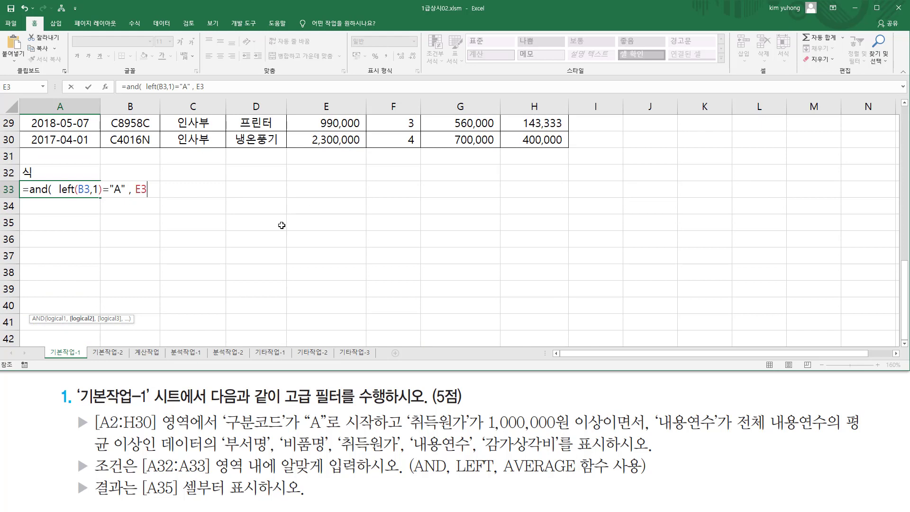
text(>=1000000)
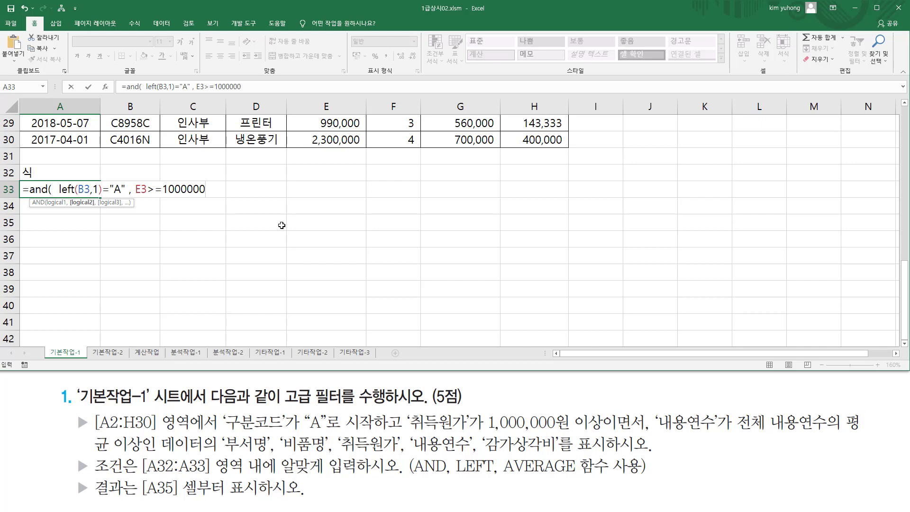
text(,)
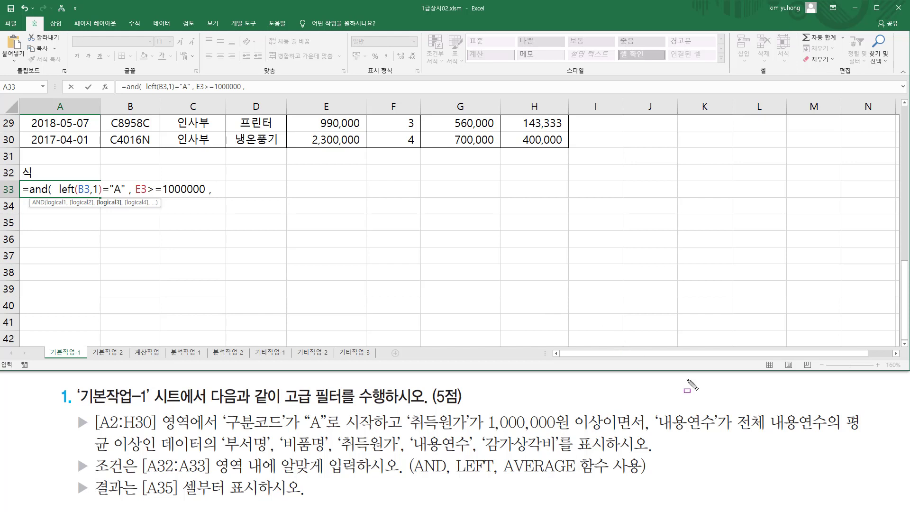
Enter AVERAGE(F3:F30) over the whole 내용연수 column in the third AND argument
mouse_move(660, 428)
mouse_down()
mouse_move(713, 428)
mouse_move(740, 413)
mouse_move(767, 435)
mouse_move(859, 434)
mouse_up()
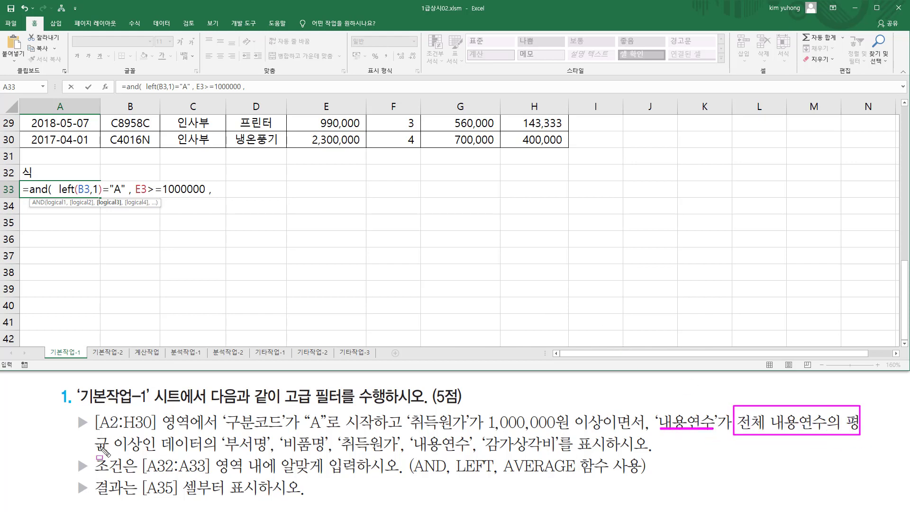
drag(87, 434, 111, 453)
key(Escape)
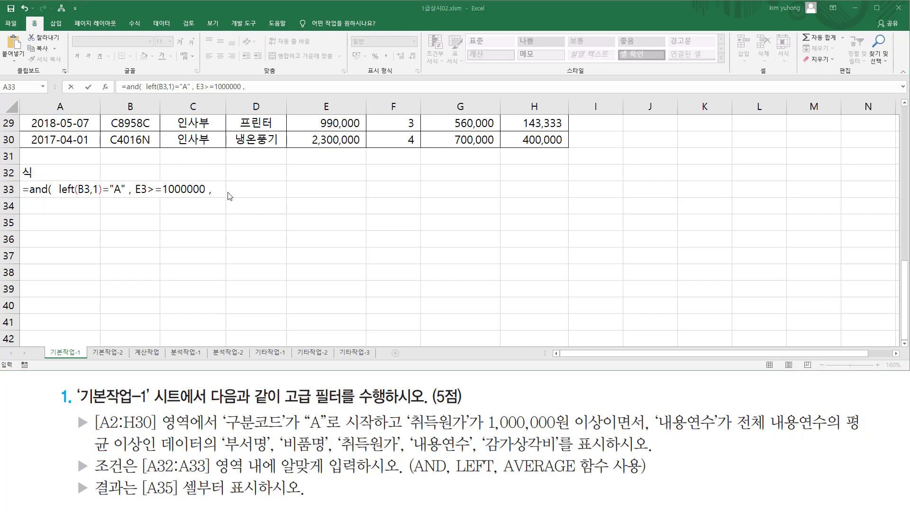
text(a)
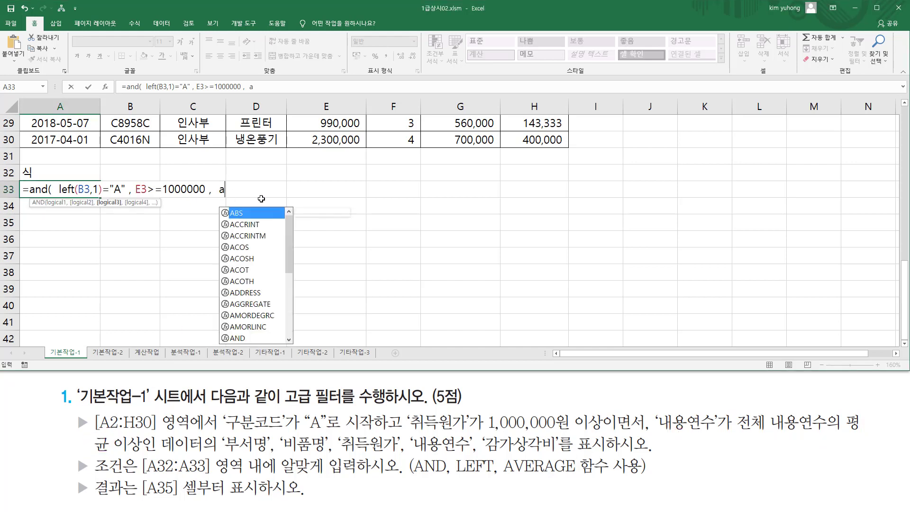
text(ver)
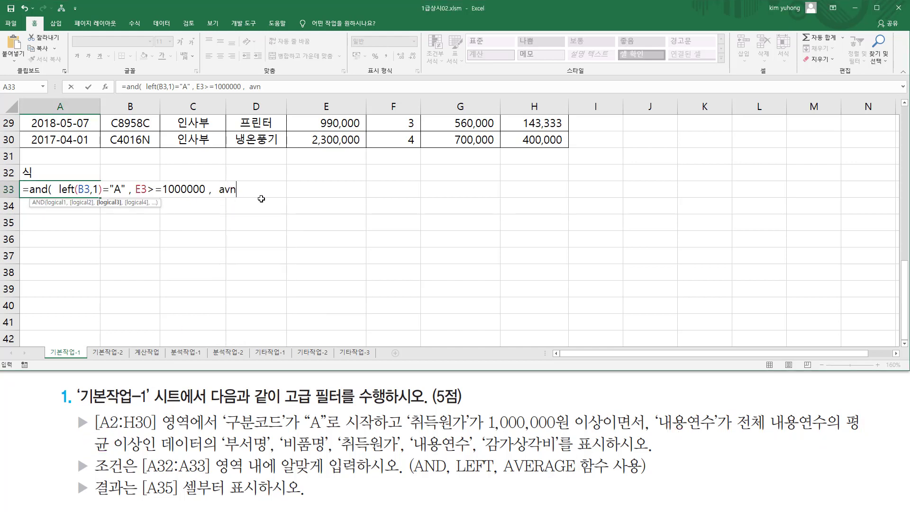
key(Tab)
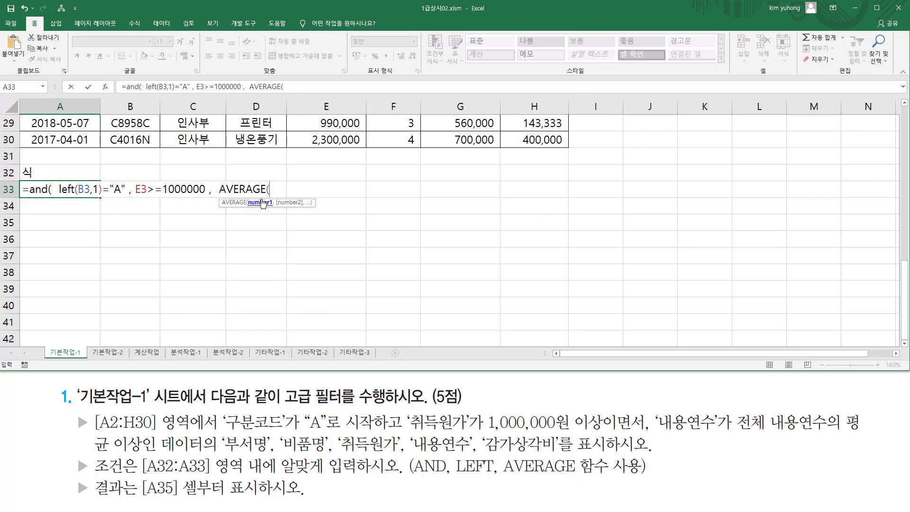
scroll(433, 175, up, 10)
drag(403, 157, 395, 322)
scroll(397, 310, down, 2)
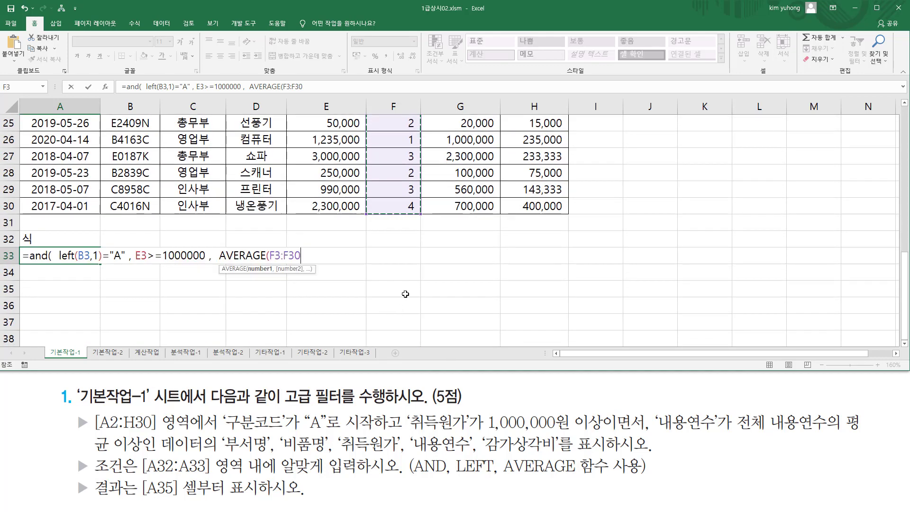
text())
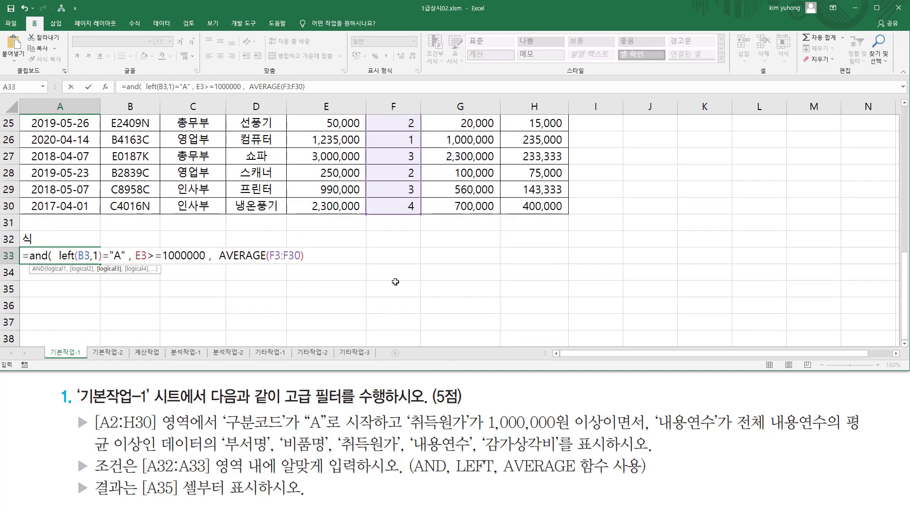
Make the AVERAGE range an absolute reference, $F$3:$F$30
drag(269, 256, 301, 256)
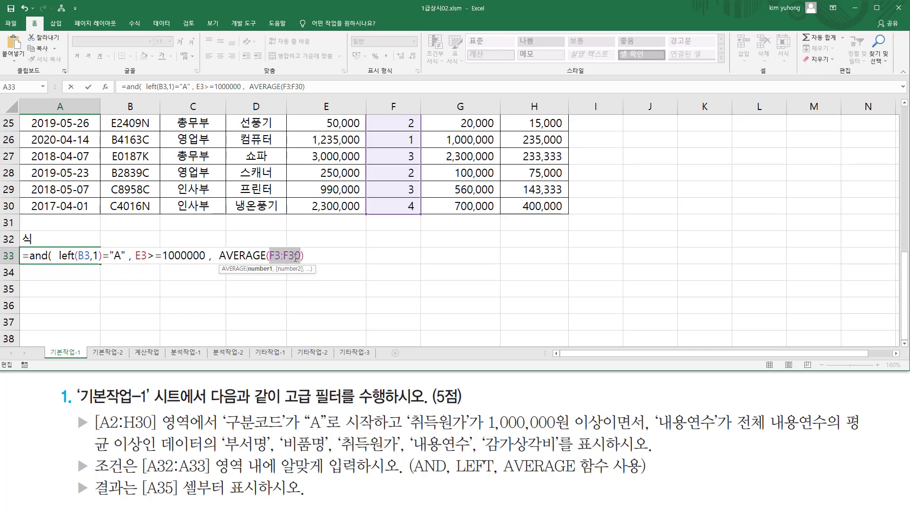
key(F4)
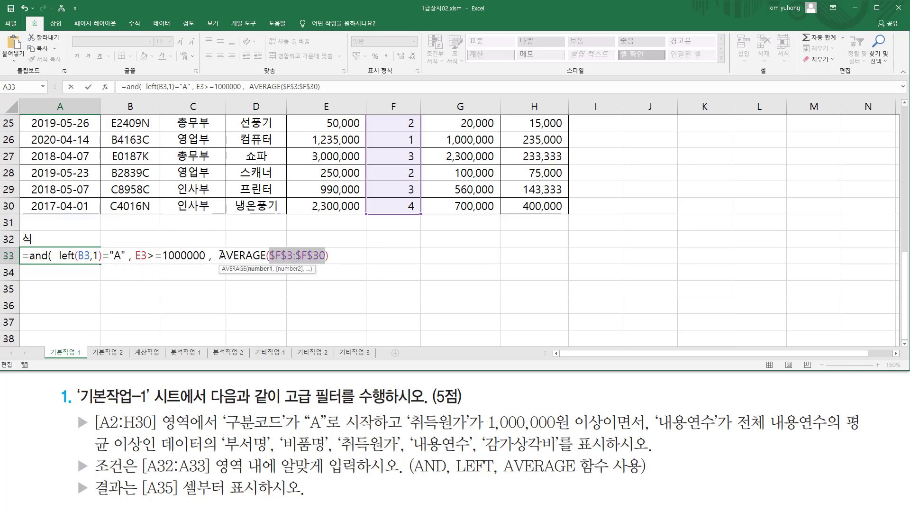
key(End)
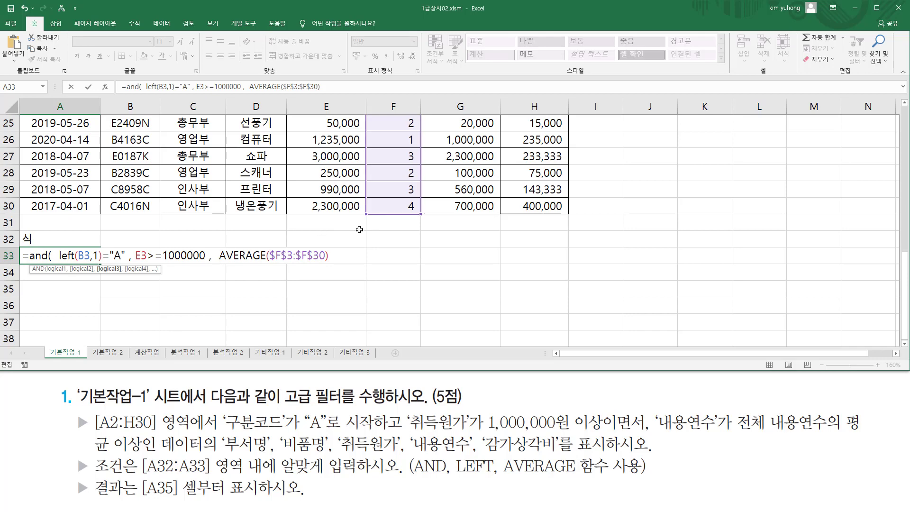
Insert F3>= in front of AVERAGE to compare 내용연수 with the overall average
scroll(362, 226, up, 8)
click(393, 155)
scroll(308, 233, down, 9)
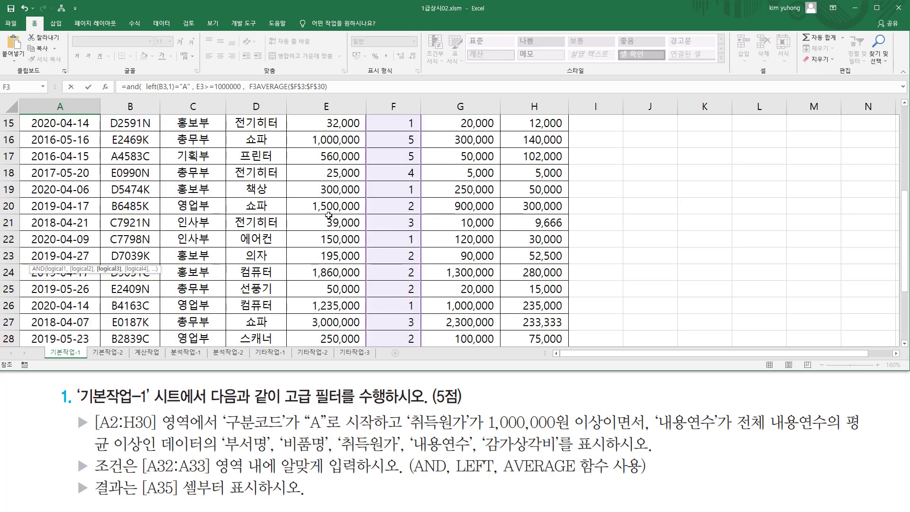
text(>=)
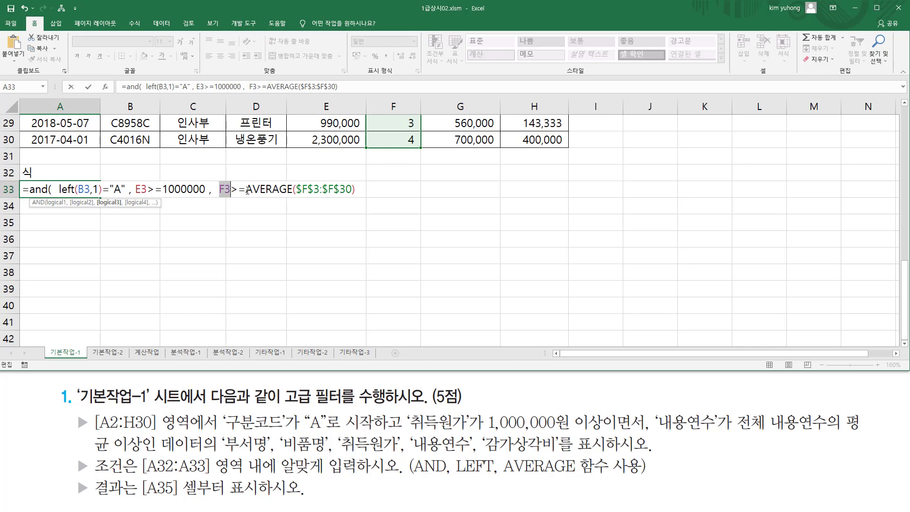
drag(230, 189, 355, 188)
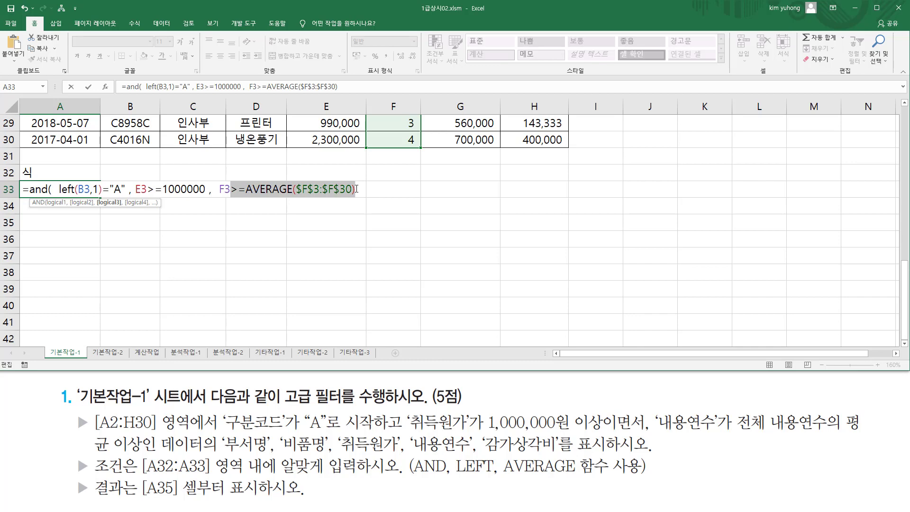
click(357, 189)
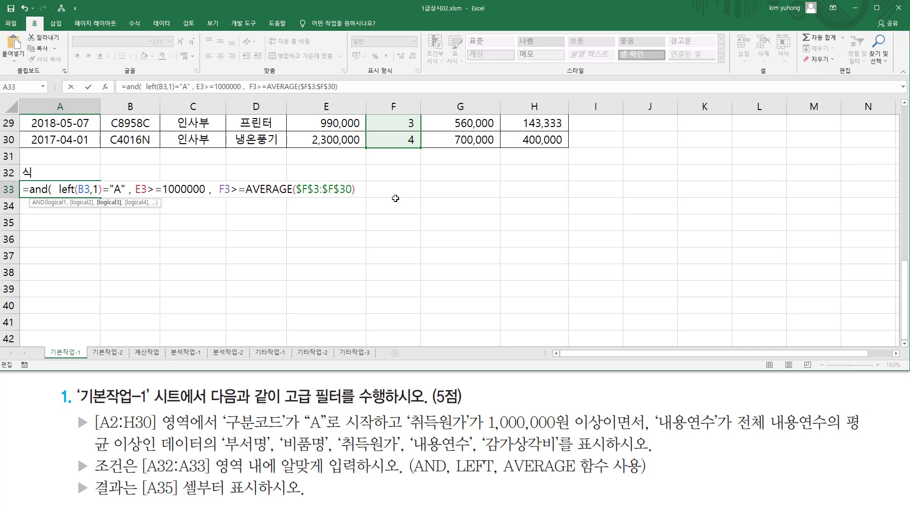
Close the AND function with a final parenthesis and check that it pairs with the opening one
key(End)
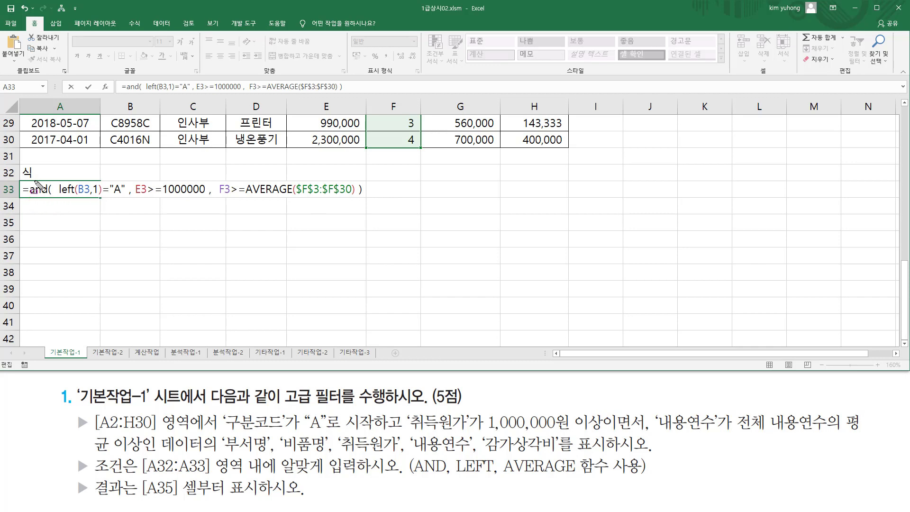
drag(48, 174, 48, 214)
drag(359, 181, 360, 214)
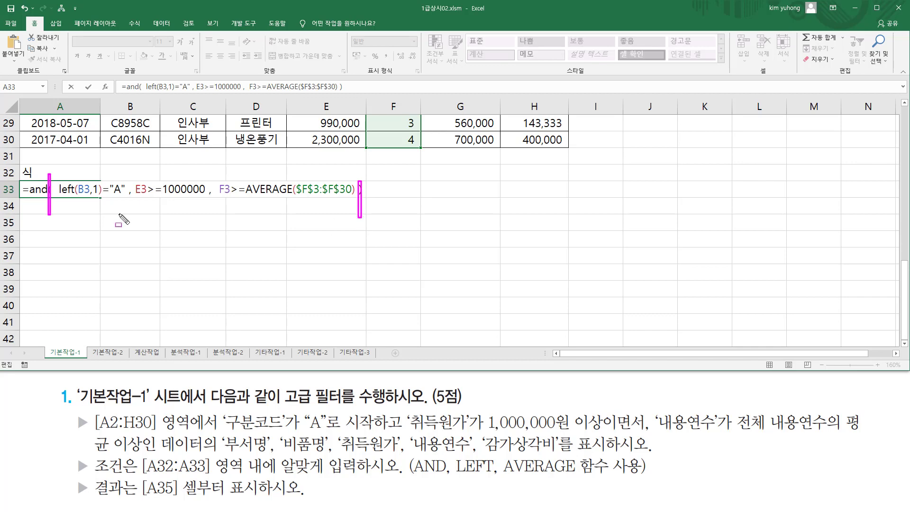
Review the three conditions inside the AND function and commit the criterion formula in A33
drag(58, 195, 353, 197)
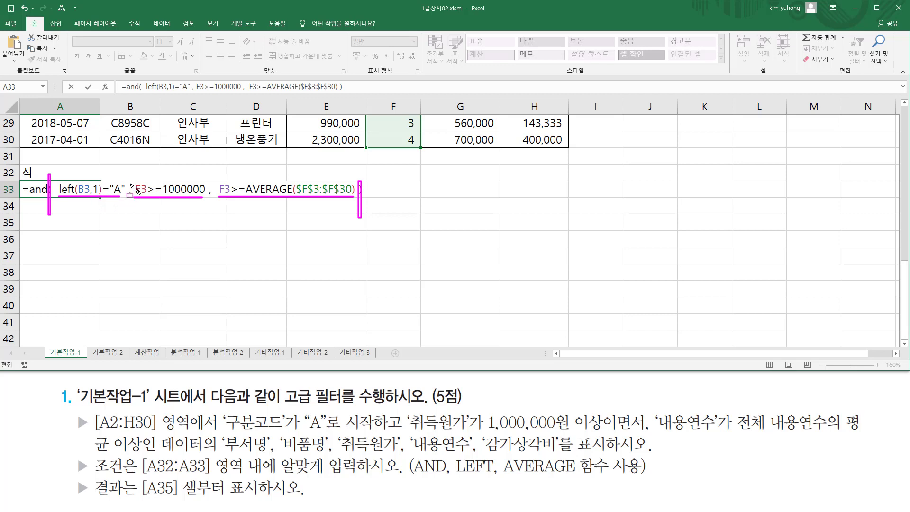
drag(133, 176, 146, 198)
drag(150, 196, 206, 199)
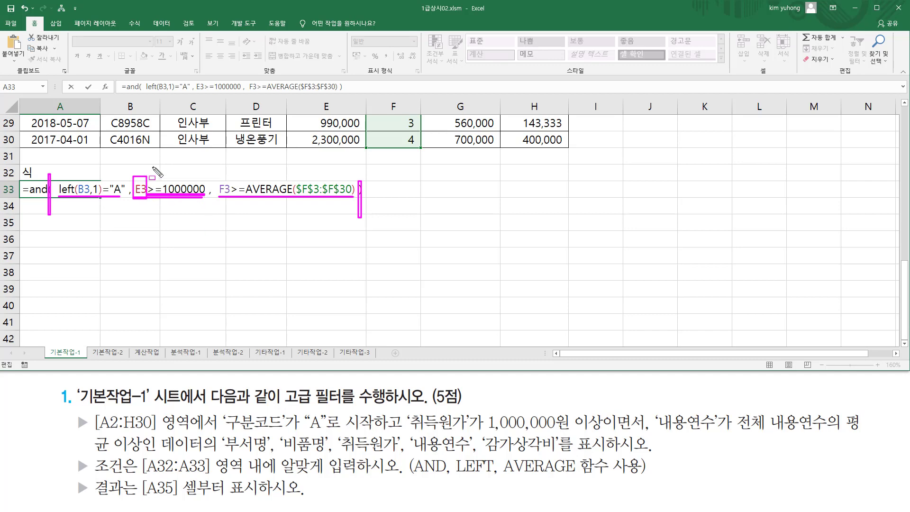
drag(221, 182, 230, 198)
drag(233, 193, 350, 193)
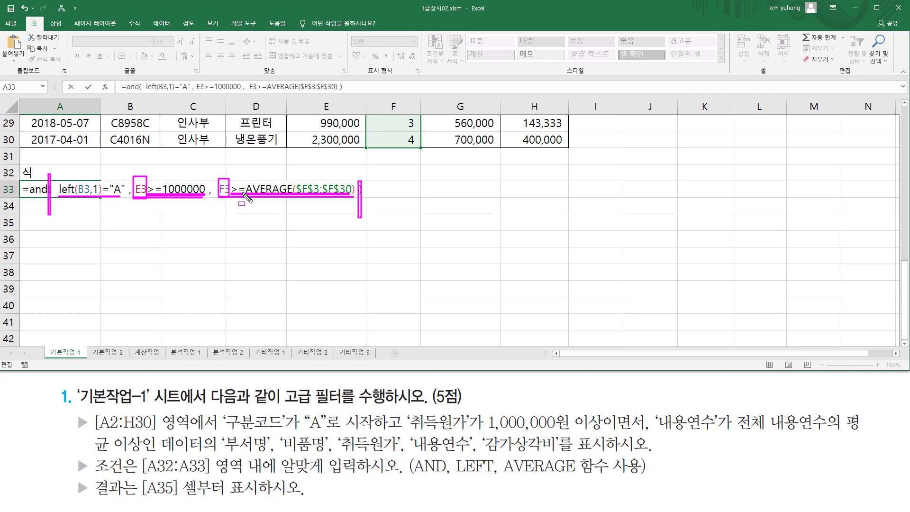
key(Escape)
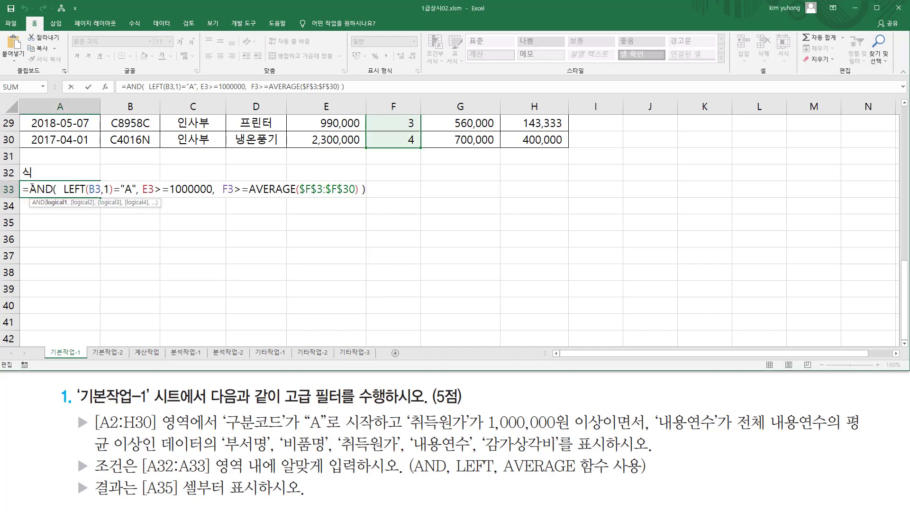
key(Return)
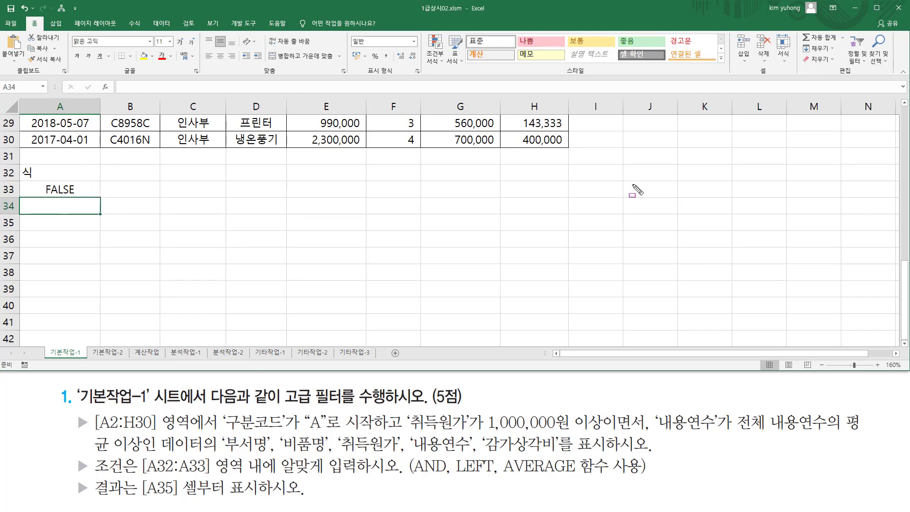
Copy the 부서명, 비품명, 취득원가 and 내용연수 headings from C2:F2 to the result area starting at A35
mouse_move(221, 432)
mouse_down()
mouse_move(337, 460)
mouse_move(559, 455)
mouse_up()
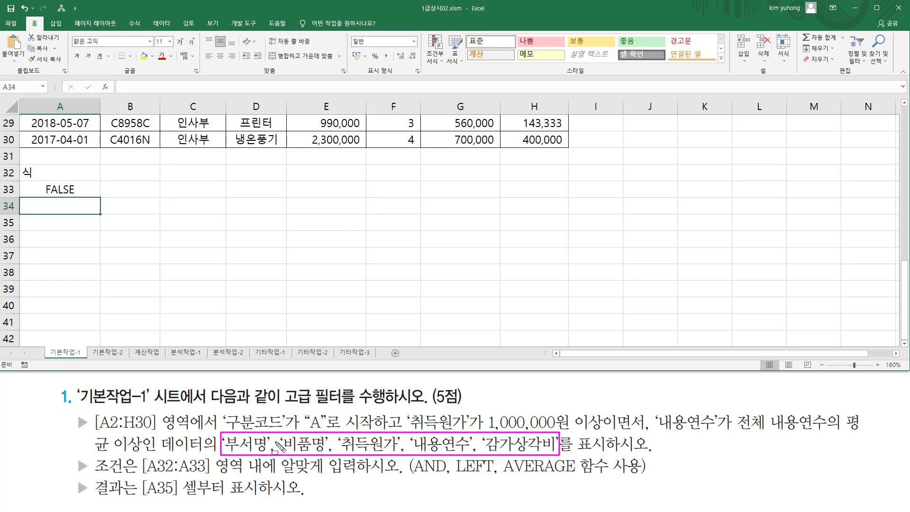
key(Escape)
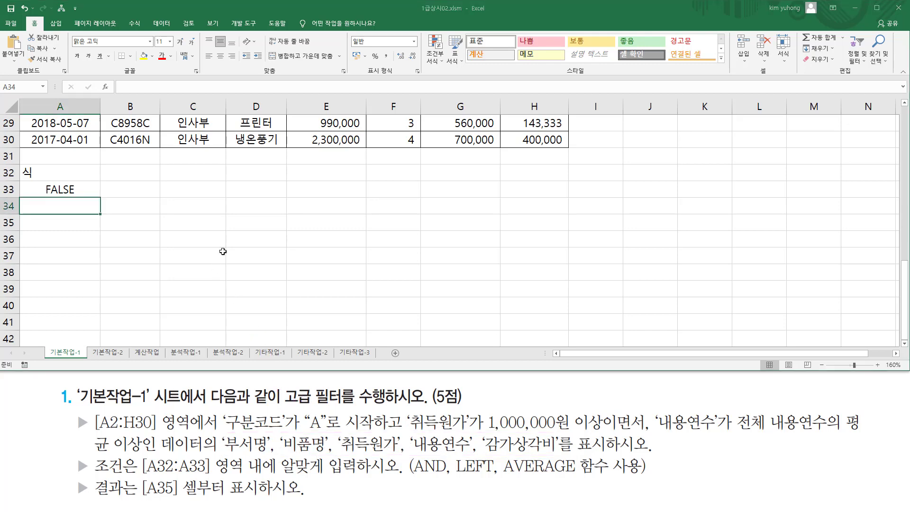
scroll(223, 251, up, 10)
click(205, 141)
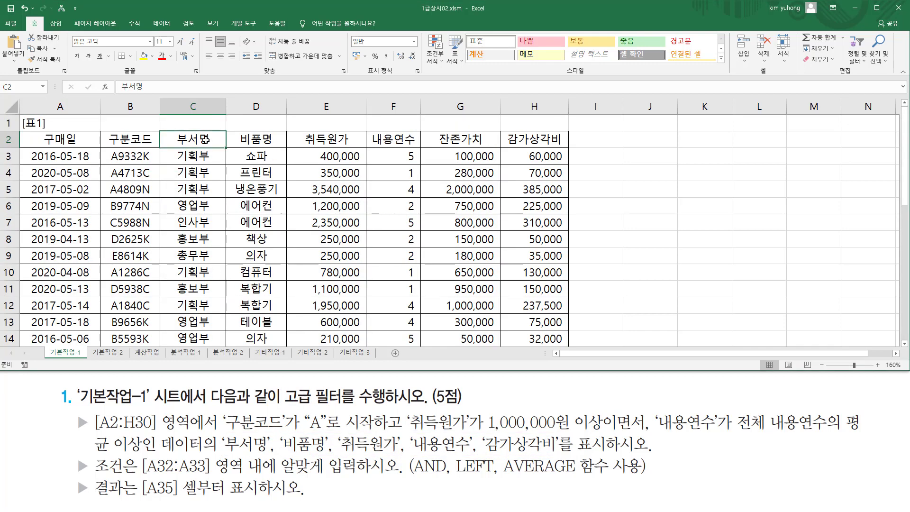
drag(208, 138, 379, 138)
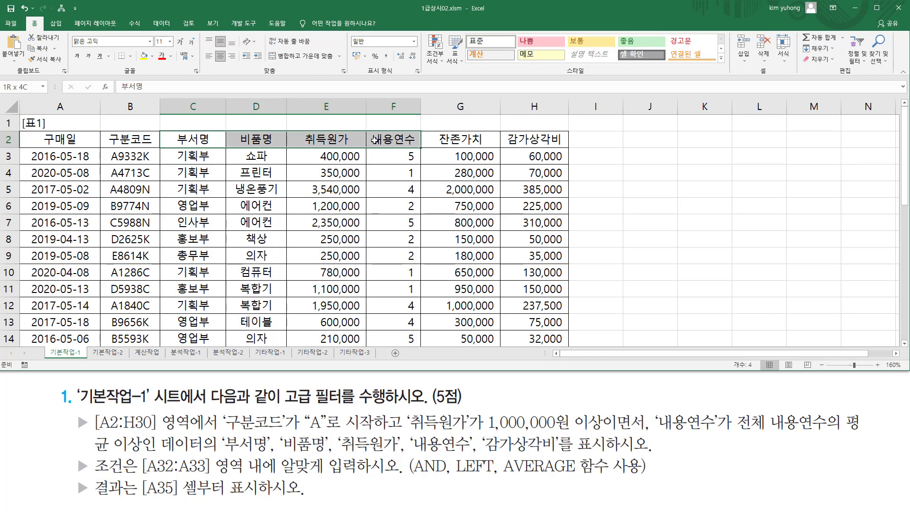
key(ctrl+c)
scroll(143, 249, down, 9)
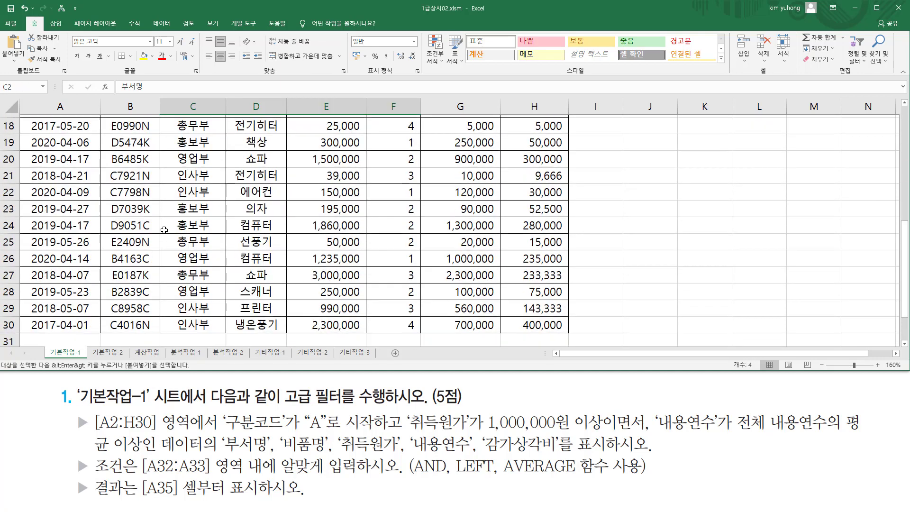
click(65, 223)
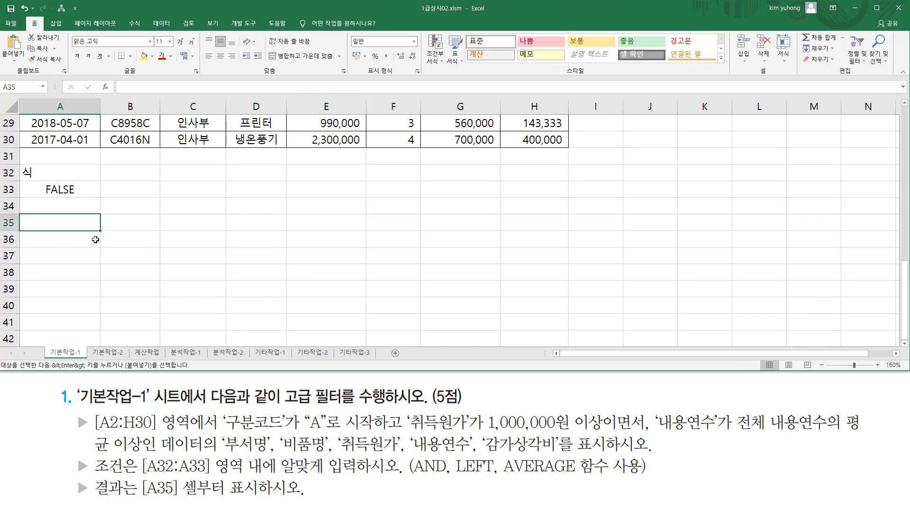
key(ctrl+v)
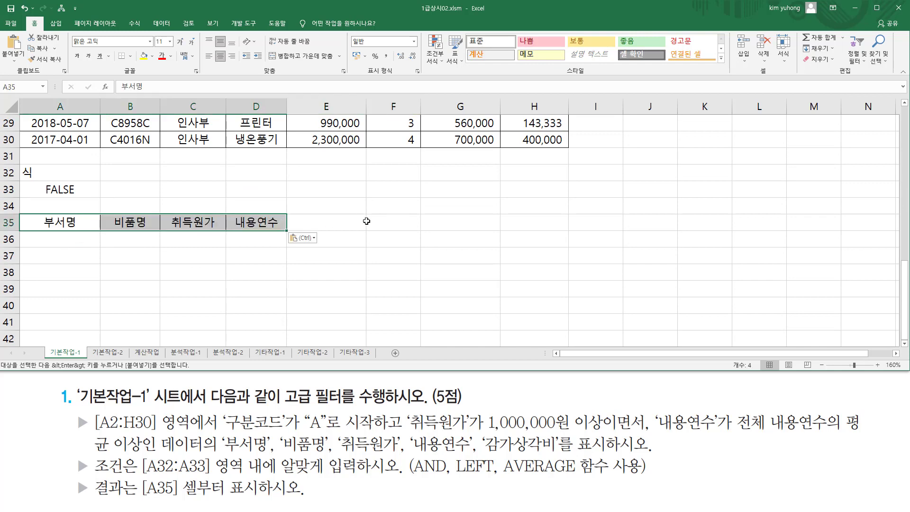
Copy the 감가상각비 heading from H2 to E35 to complete the result heading row
scroll(366, 221, up, 9)
click(534, 139)
scroll(264, 241, down, 12)
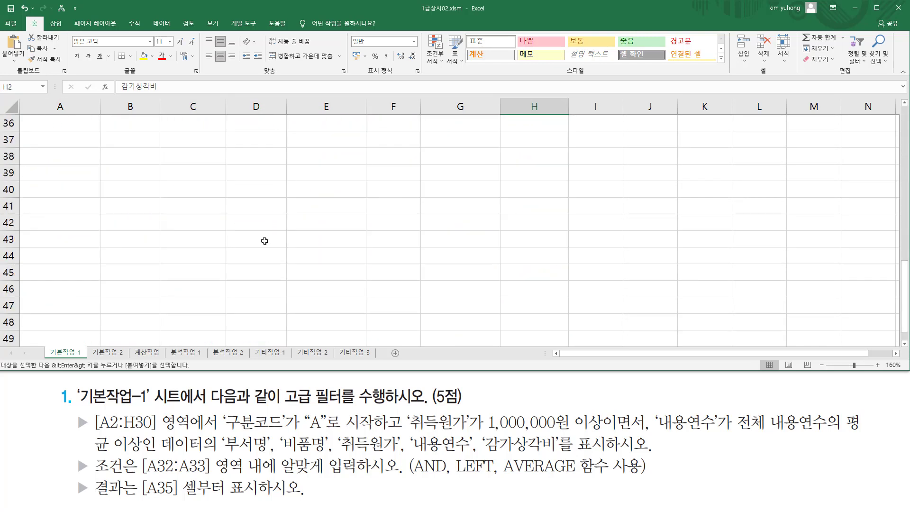
scroll(285, 183, up, 5)
click(302, 334)
key(ctrl+v)
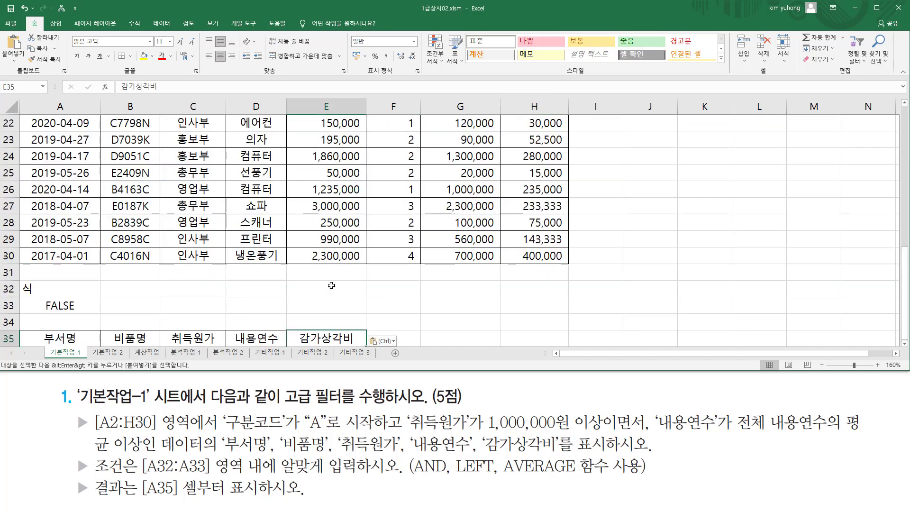
scroll(186, 286, down, 3)
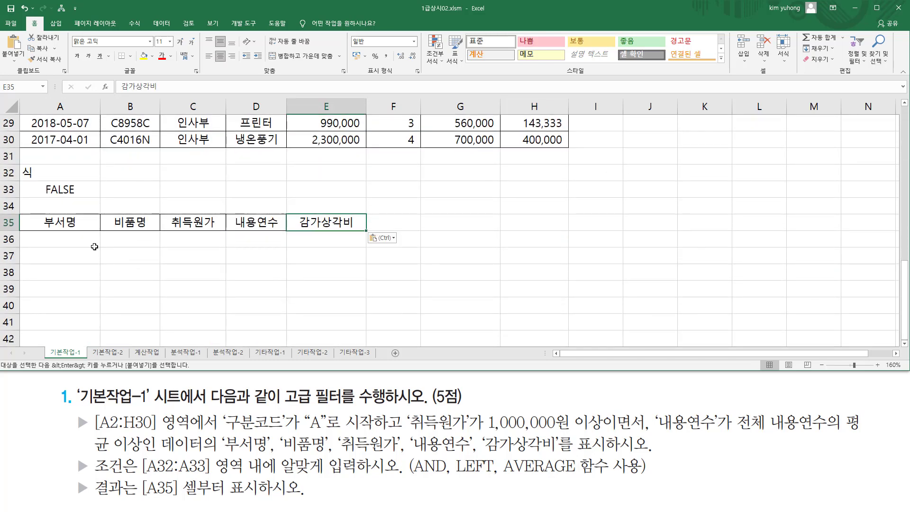
drag(74, 220, 290, 222)
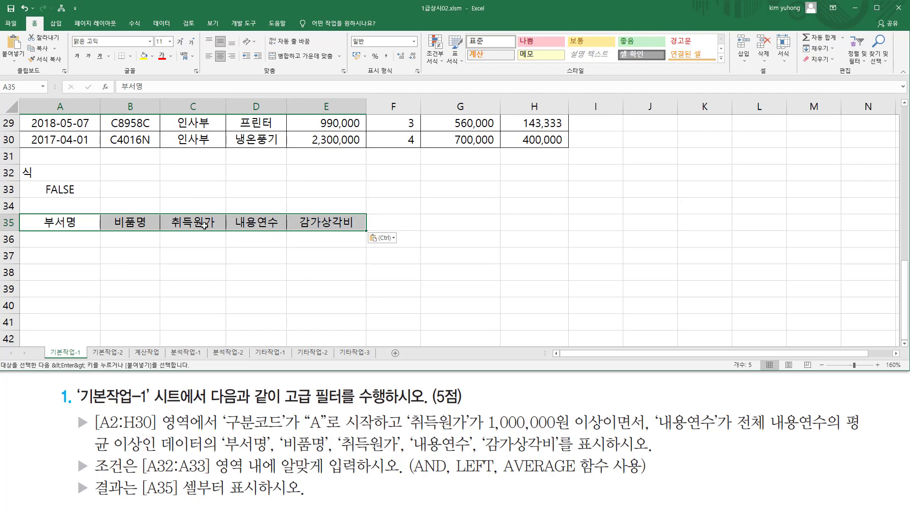
click(251, 178)
Make a cell inside the A2:H30 table active and open the Advanced Filter dialog
scroll(298, 191, up, 2)
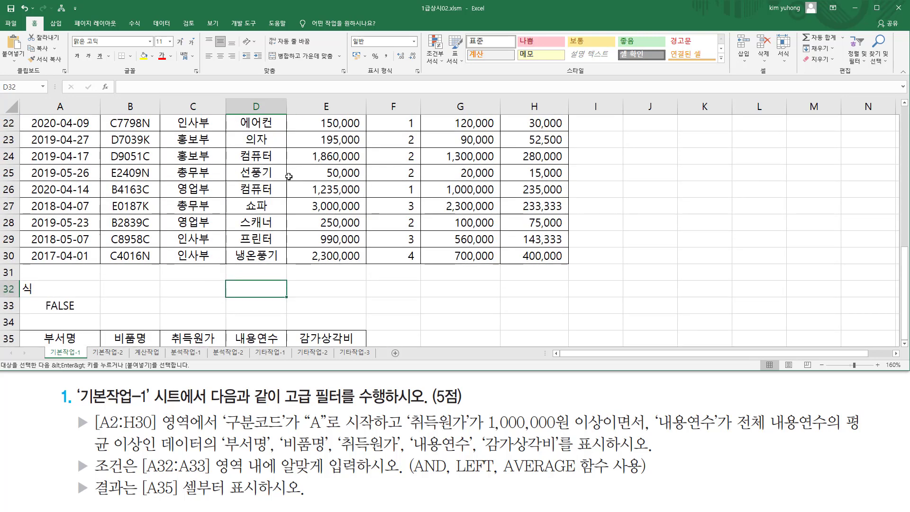
scroll(294, 171, up, 5)
click(302, 156)
scroll(313, 175, up, 1)
scroll(318, 183, up, 1)
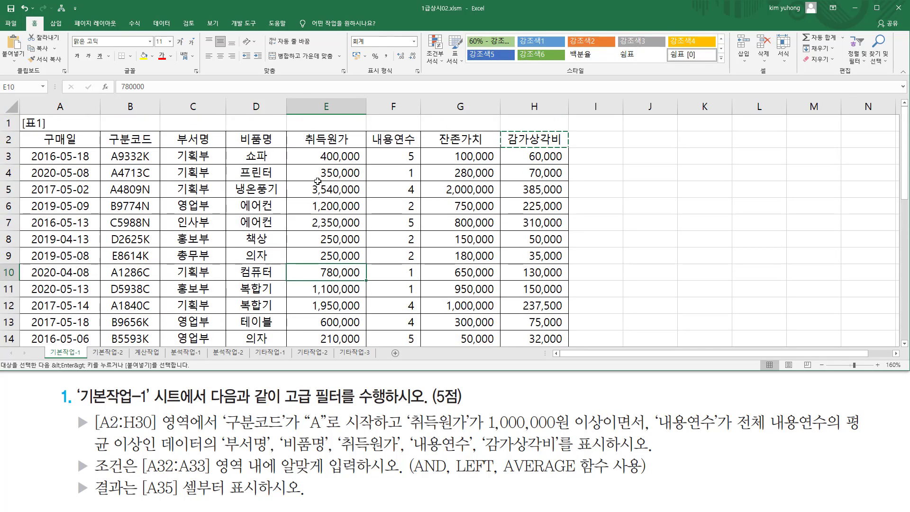
click(318, 173)
click(178, 169)
click(118, 174)
click(251, 185)
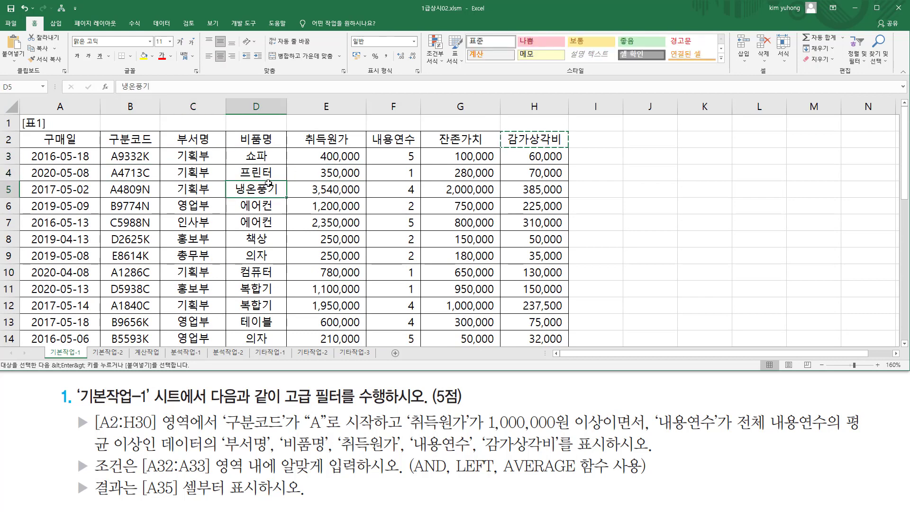
click(331, 185)
click(386, 191)
click(389, 223)
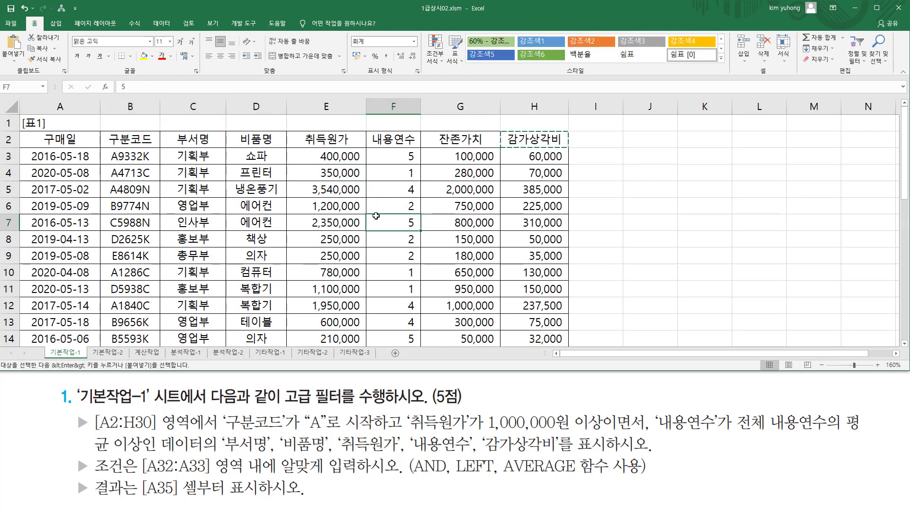
click(164, 28)
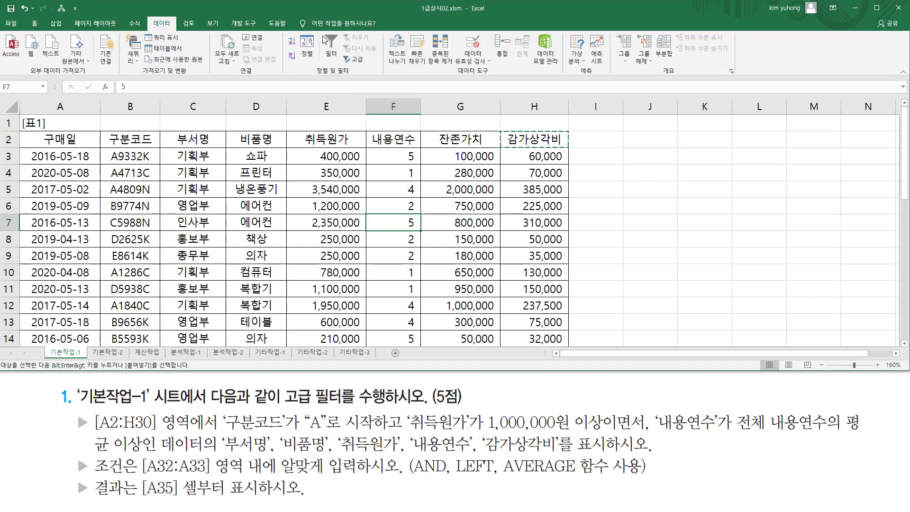
key(Escape)
click(356, 59)
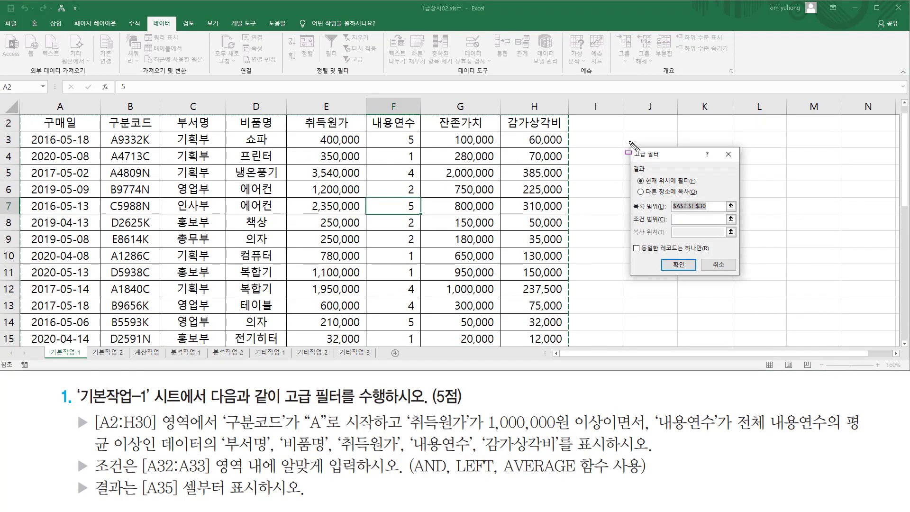
Set the advanced filter to copy to another location and check that the list range covers A2:H30
mouse_move(629, 142)
mouse_down()
mouse_move(716, 269)
mouse_move(748, 284)
mouse_up()
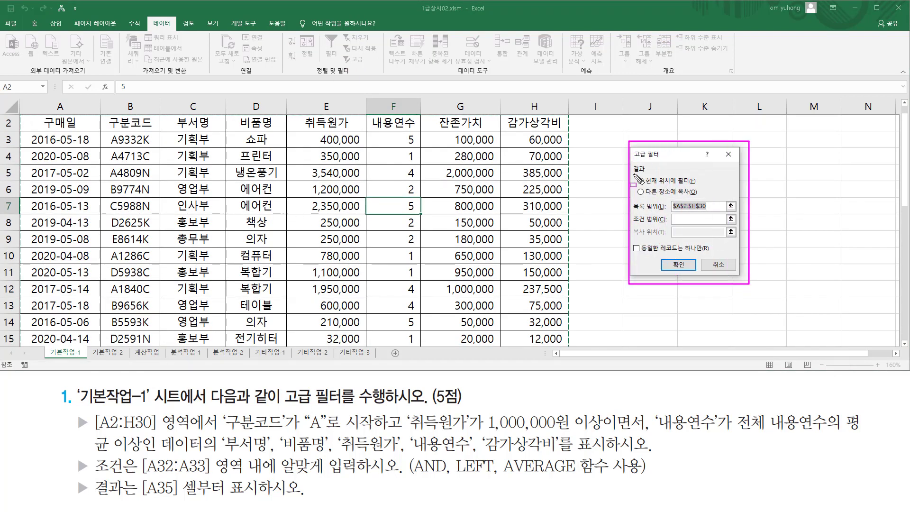
drag(631, 174, 645, 174)
mouse_move(92, 497)
mouse_down()
mouse_move(296, 497)
mouse_move(305, 477)
mouse_up()
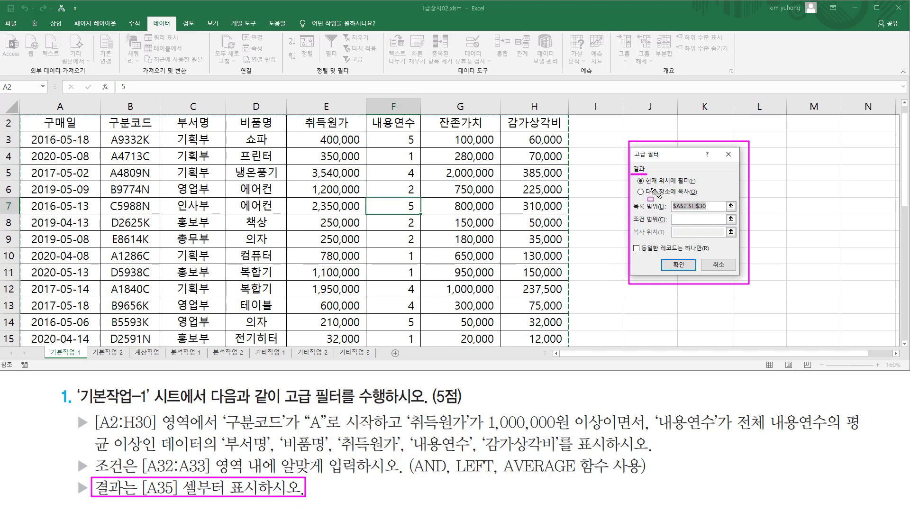
drag(632, 185, 702, 195)
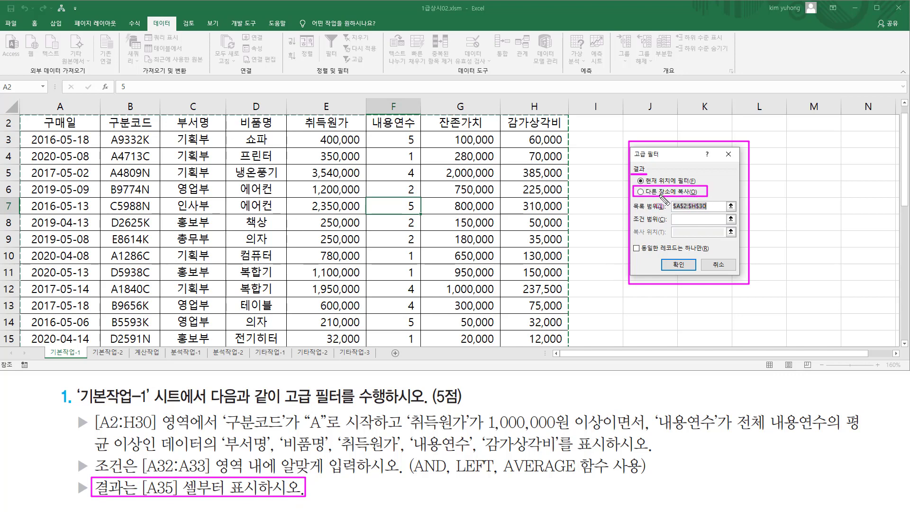
key(Escape)
click(641, 192)
click(692, 205)
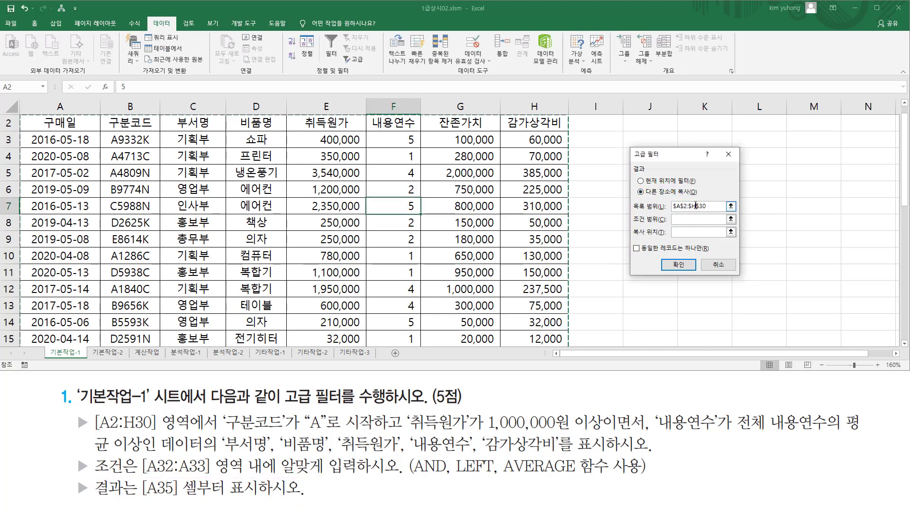
scroll(197, 165, down, 7)
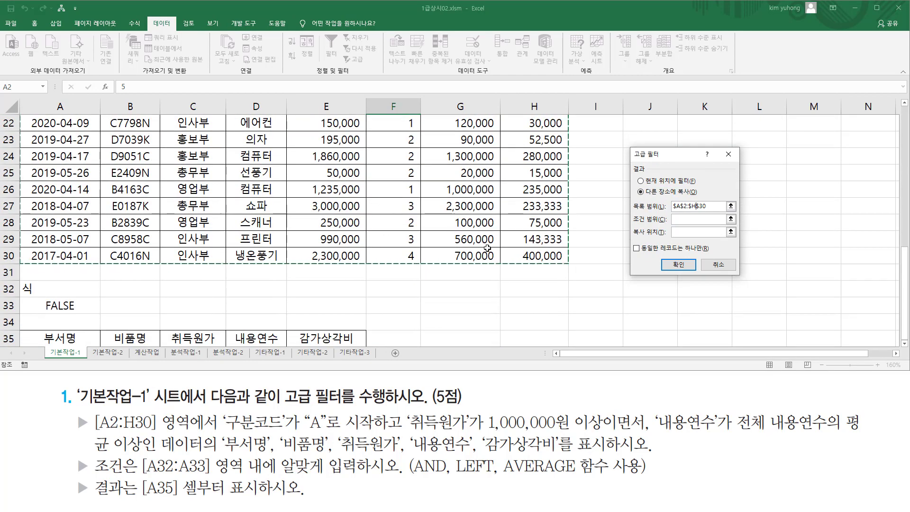
Set the criteria range to A32:A33 and the copy destination to the headings in A35:E35
click(686, 218)
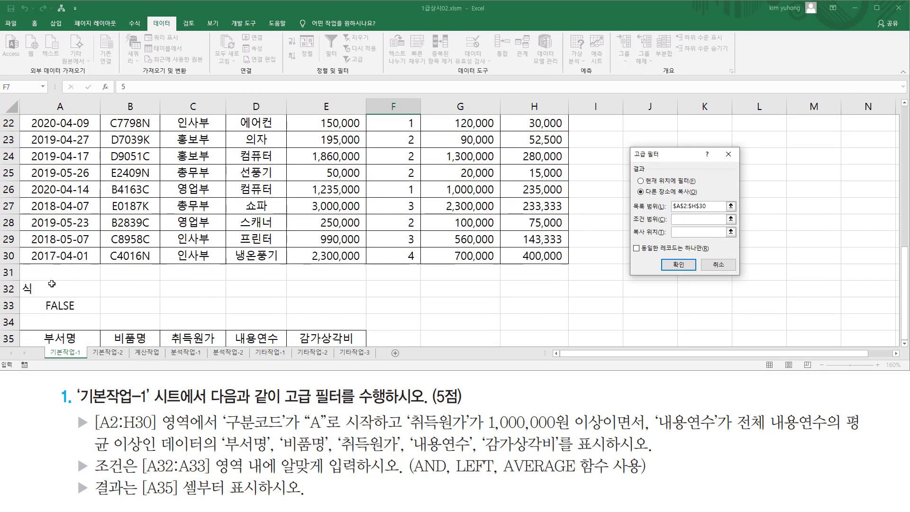
drag(52, 283, 47, 305)
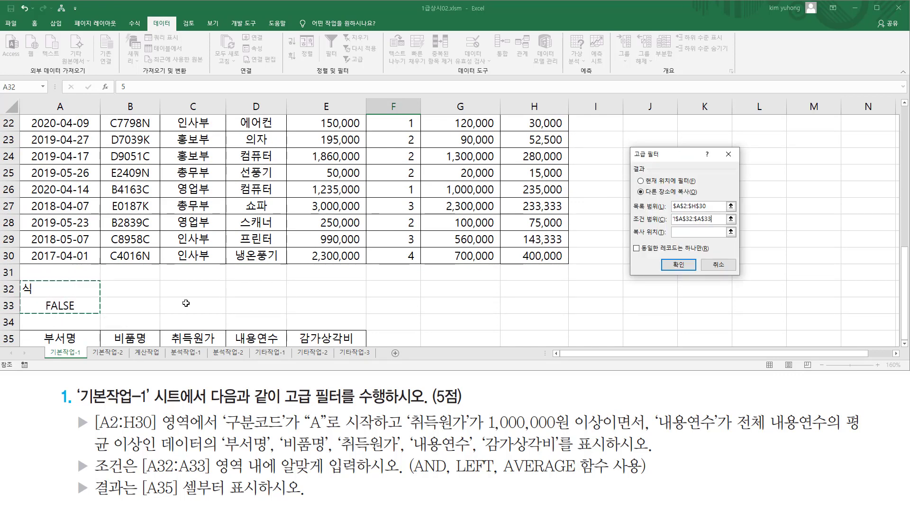
click(691, 231)
scroll(255, 237, down, 2)
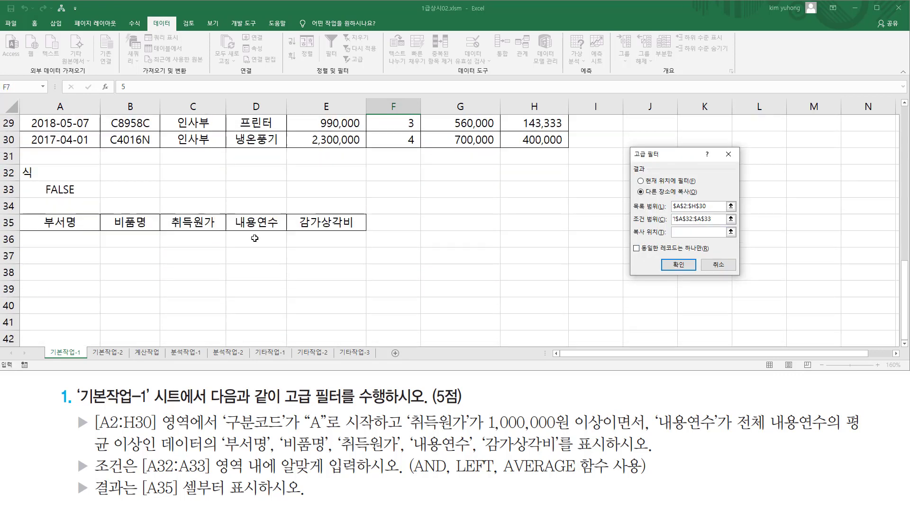
drag(71, 223, 308, 221)
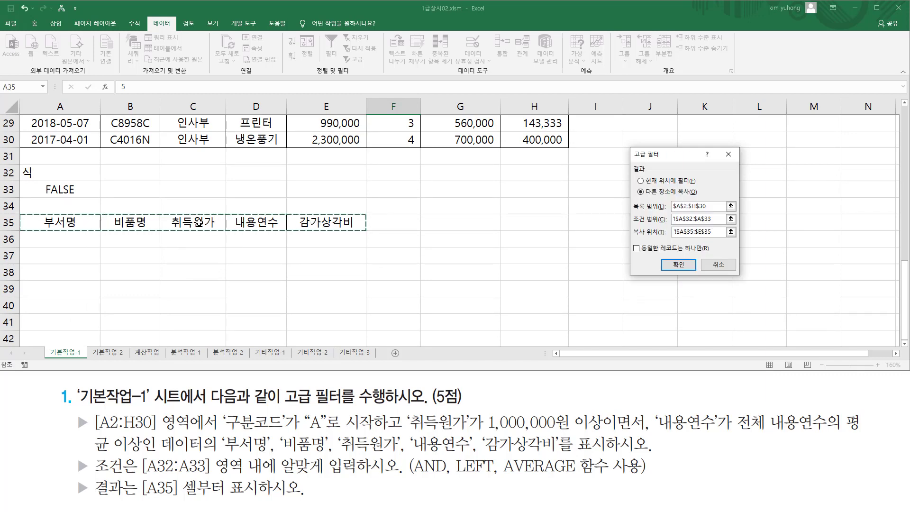
Run the advanced filter and check the criterion in A32:A33 against the extracted rows below the row 35 headings
click(677, 264)
scroll(289, 261, down, 9)
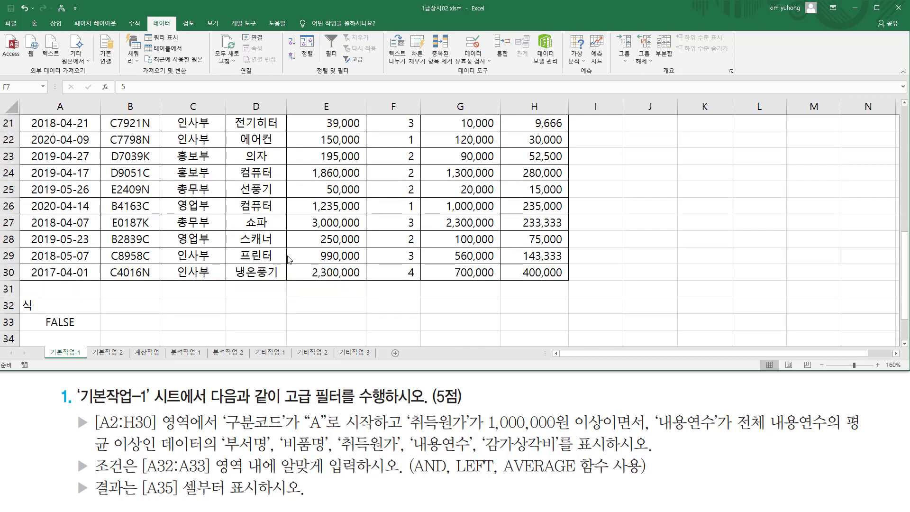
scroll(289, 260, up, 2)
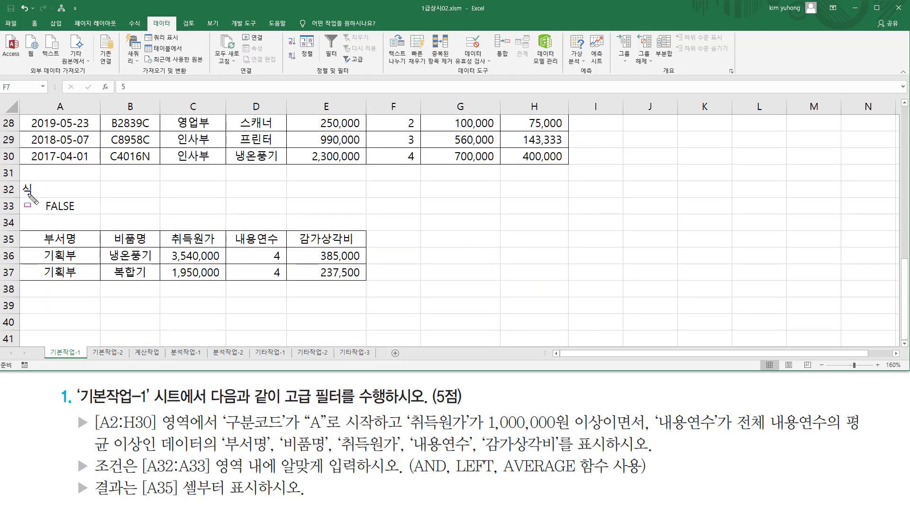
drag(21, 179, 100, 216)
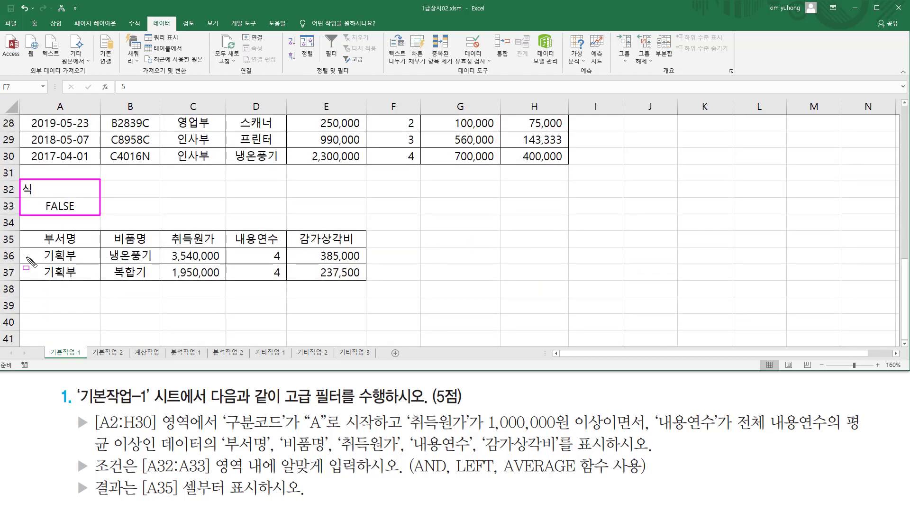
mouse_move(20, 244)
mouse_down()
mouse_move(249, 276)
mouse_move(371, 282)
mouse_up()
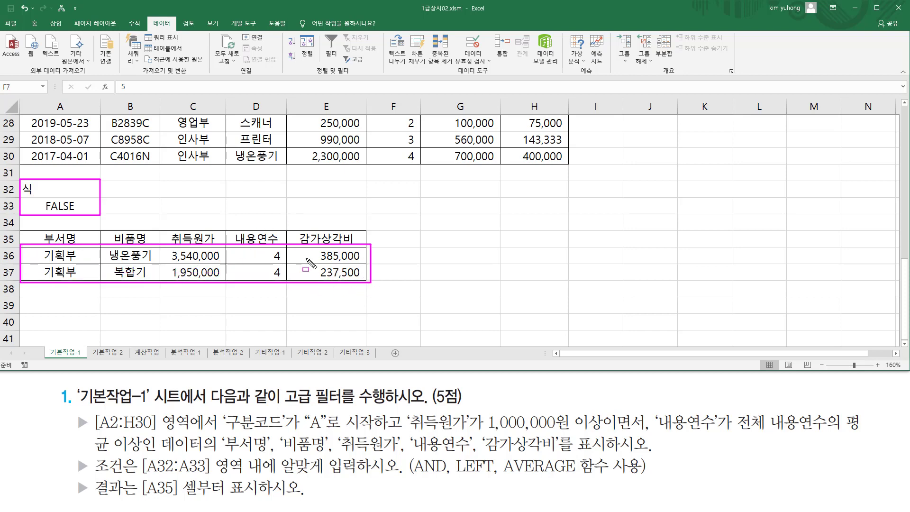
Paste the advanced filter's AND/LEFT/AVERAGE criterion formula into C33 as plain text, preceded by an apostrophe
click(208, 205)
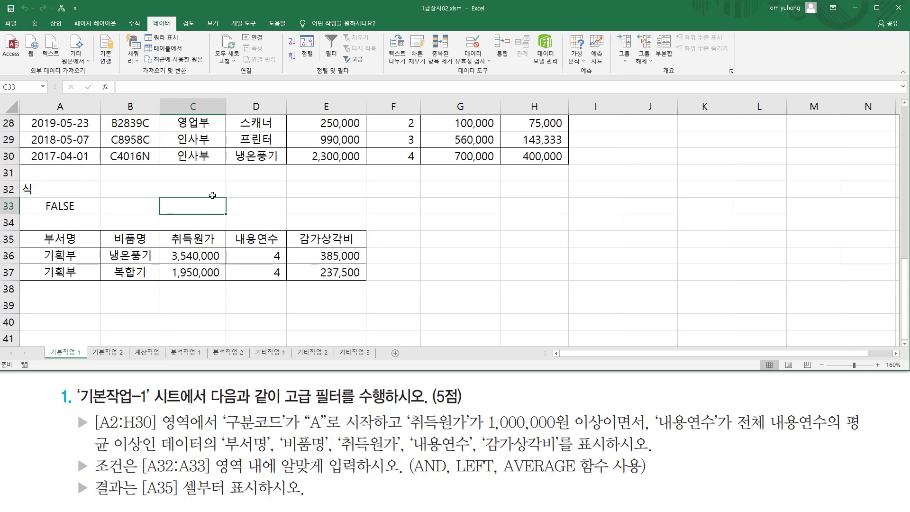
text(')
key(ctrl+v)
key(Return)
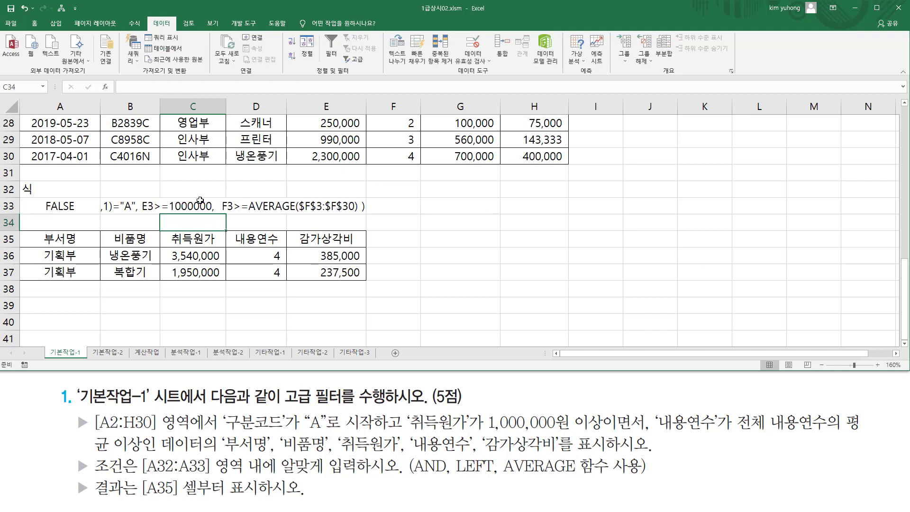
Format the formula text in C33 with a red font and left alignment
click(200, 200)
click(34, 23)
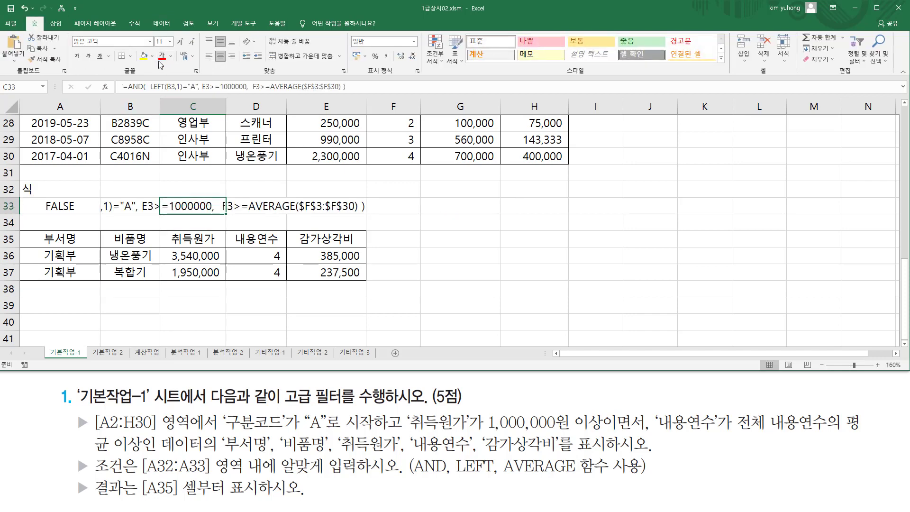
click(161, 56)
click(374, 292)
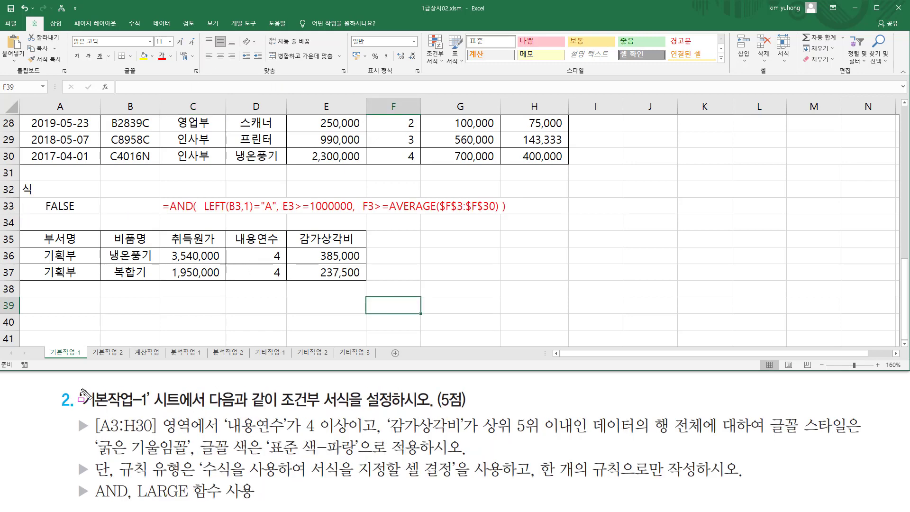
Check the sheet and target range named in the conditional formatting task and select the data rows A3:H30
mouse_move(78, 384)
mouse_down()
mouse_move(93, 410)
mouse_move(151, 410)
mouse_up()
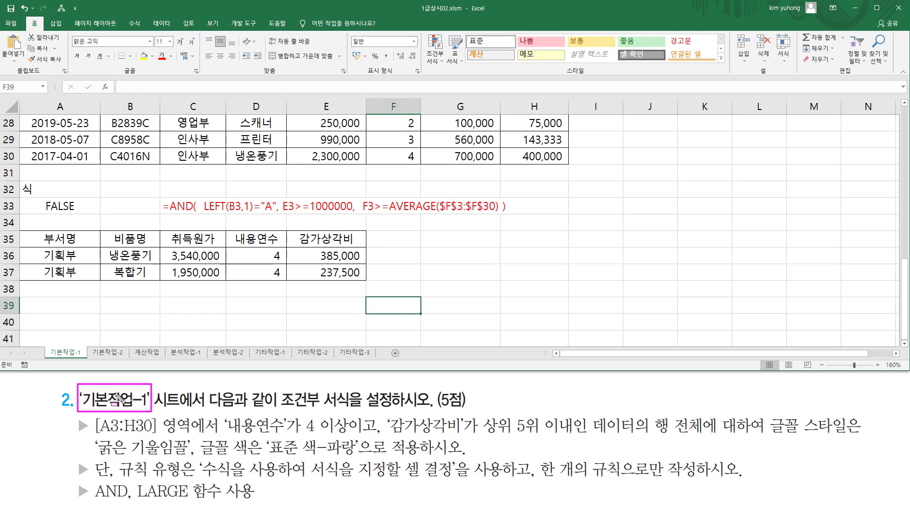
mouse_move(47, 346)
mouse_down()
mouse_move(61, 358)
mouse_move(88, 359)
mouse_up()
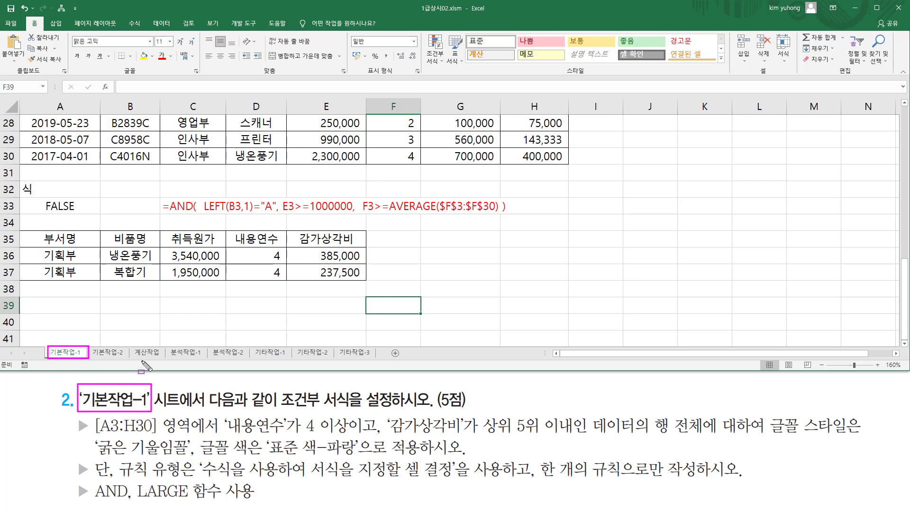
mouse_move(274, 407)
mouse_down()
mouse_move(479, 410)
mouse_move(470, 410)
mouse_up()
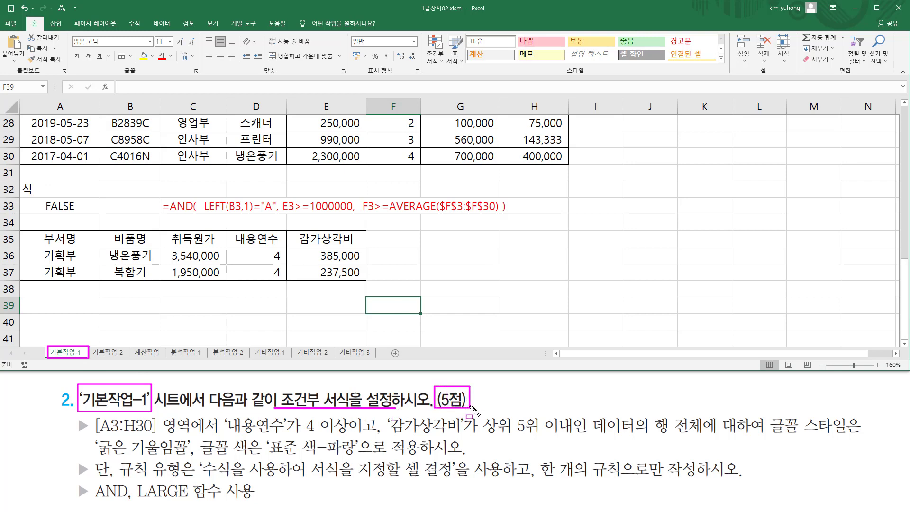
drag(74, 418, 90, 502)
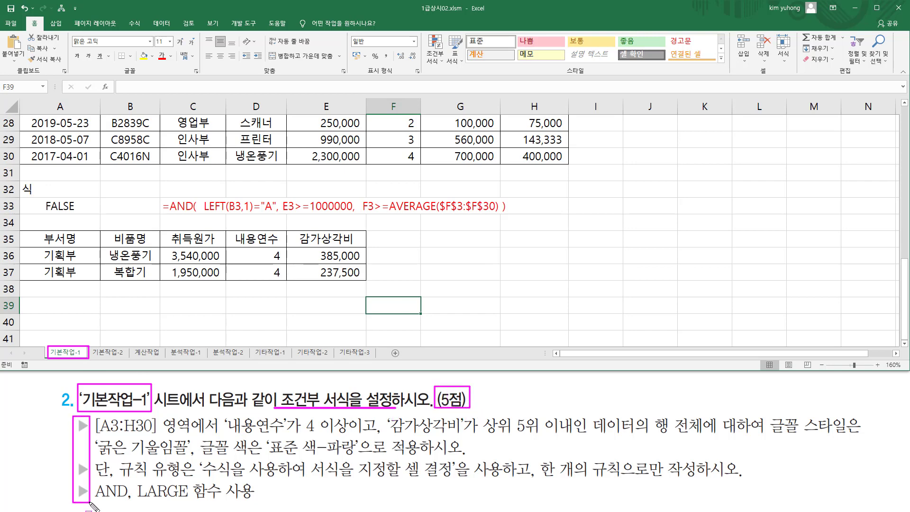
mouse_move(98, 435)
mouse_down()
mouse_move(200, 435)
mouse_move(201, 416)
mouse_up()
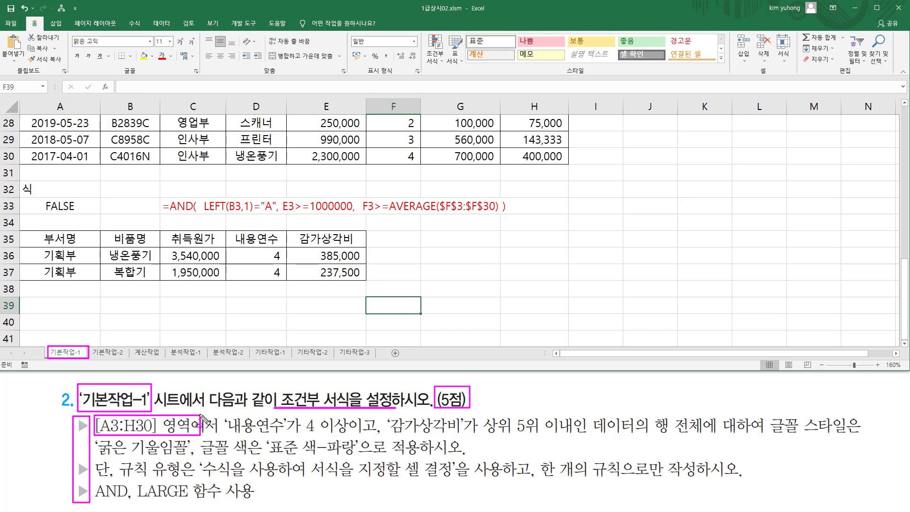
key(Escape)
scroll(63, 164, up, 9)
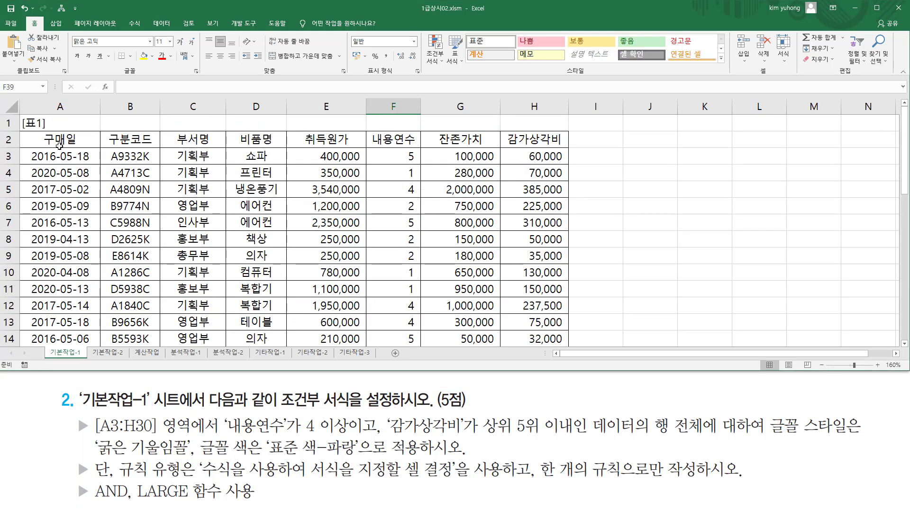
click(46, 154)
mouse_move(34, 150)
mouse_down()
mouse_move(76, 161)
mouse_move(78, 172)
mouse_move(142, 160)
mouse_move(435, 364)
mouse_move(535, 309)
mouse_up()
key(Escape)
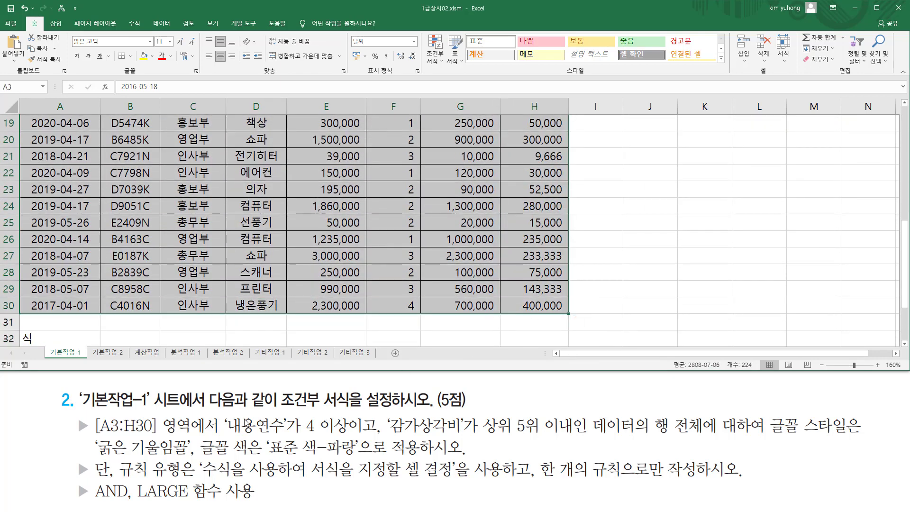
Read the task's conditions on 내용연수 and 감가상각비, the required font style and colour, and the functions to use
mouse_move(225, 432)
mouse_down()
mouse_move(350, 433)
mouse_move(348, 415)
mouse_move(371, 434)
mouse_move(584, 436)
mouse_move(576, 435)
mouse_up()
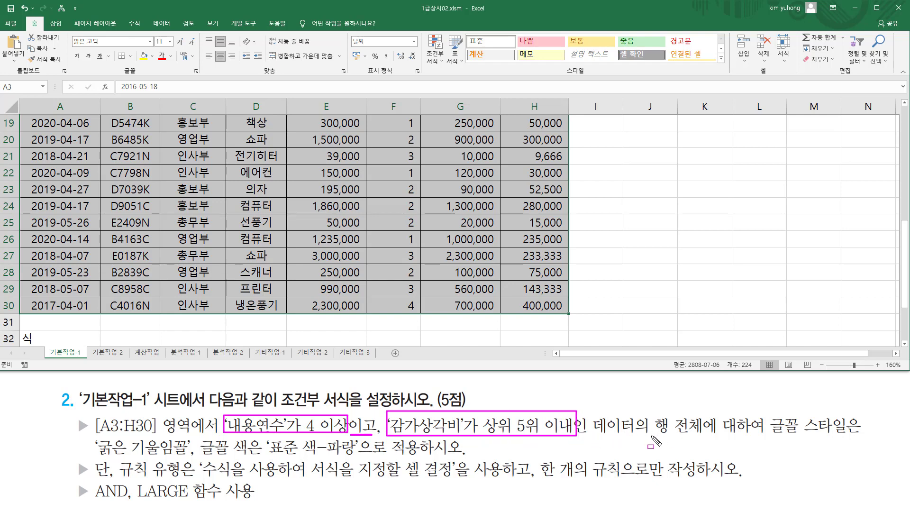
drag(651, 436, 701, 435)
drag(92, 457, 187, 457)
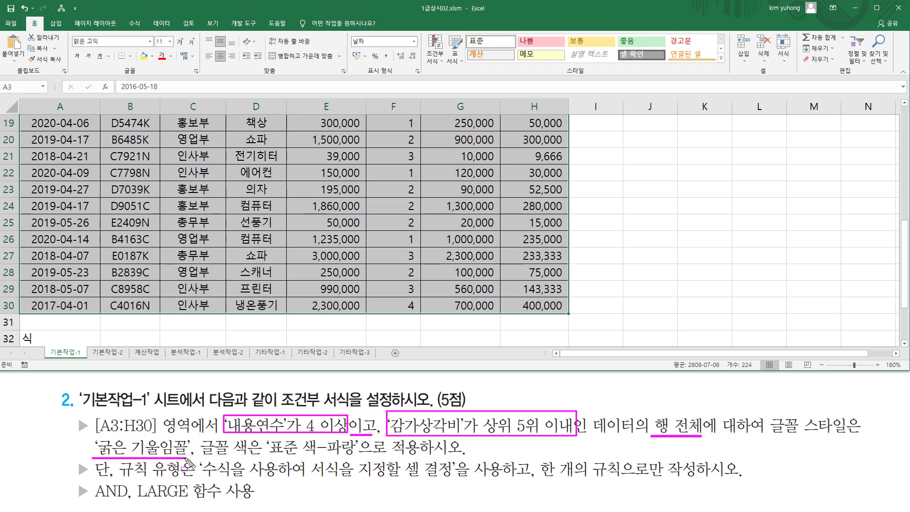
drag(269, 456, 355, 456)
drag(351, 433, 374, 434)
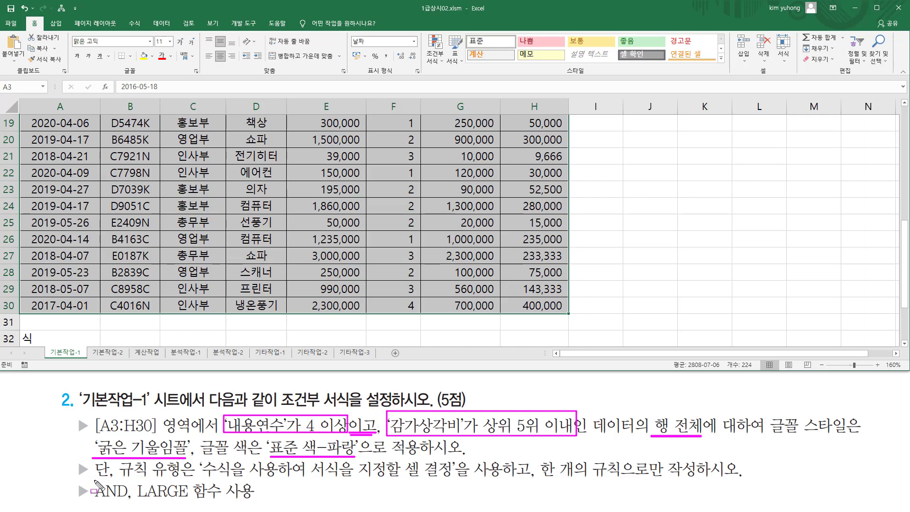
mouse_move(94, 482)
mouse_down()
mouse_move(127, 492)
mouse_move(97, 502)
mouse_move(126, 503)
mouse_up()
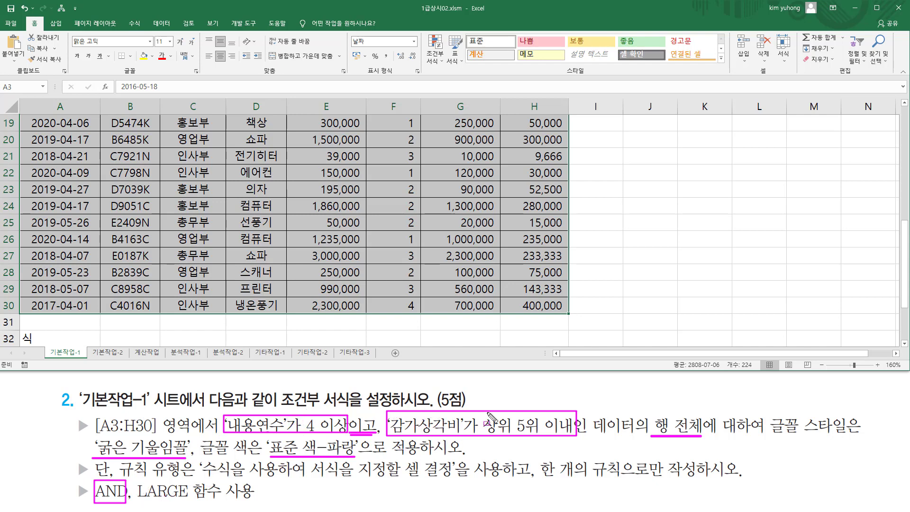
drag(482, 399, 577, 447)
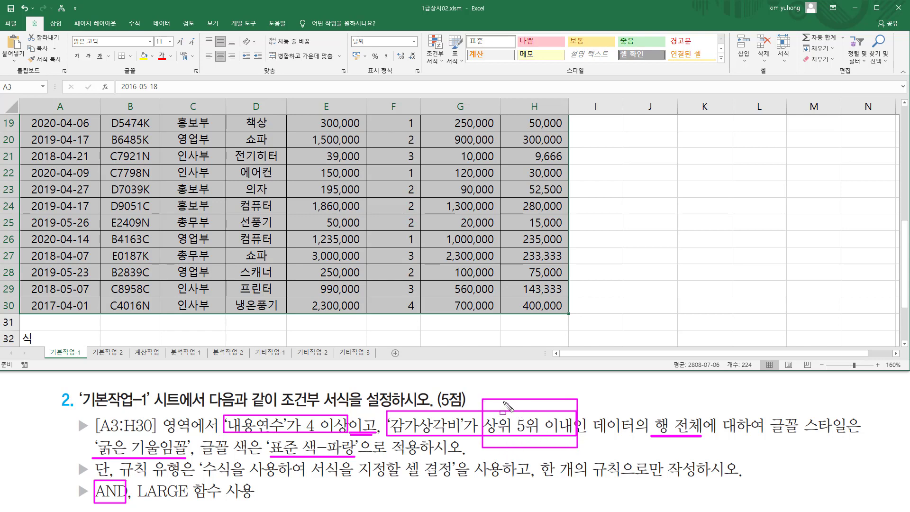
drag(136, 500, 214, 499)
key(Escape)
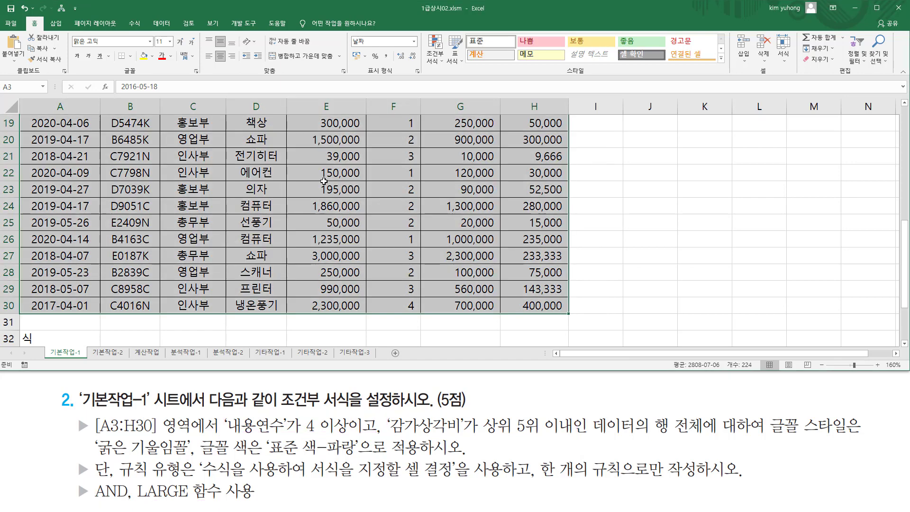
Start a new conditional formatting rule for the selected range A3:H30
scroll(323, 181, up, 6)
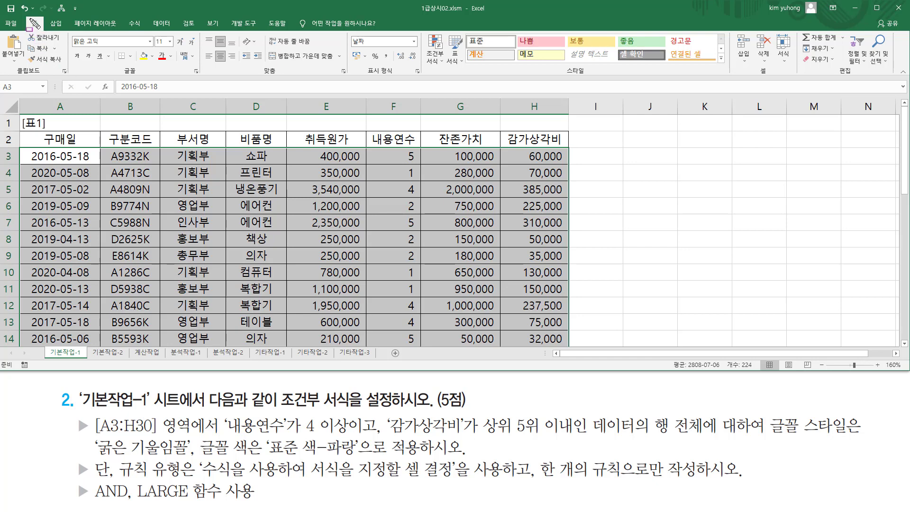
drag(27, 18, 44, 30)
drag(423, 29, 449, 69)
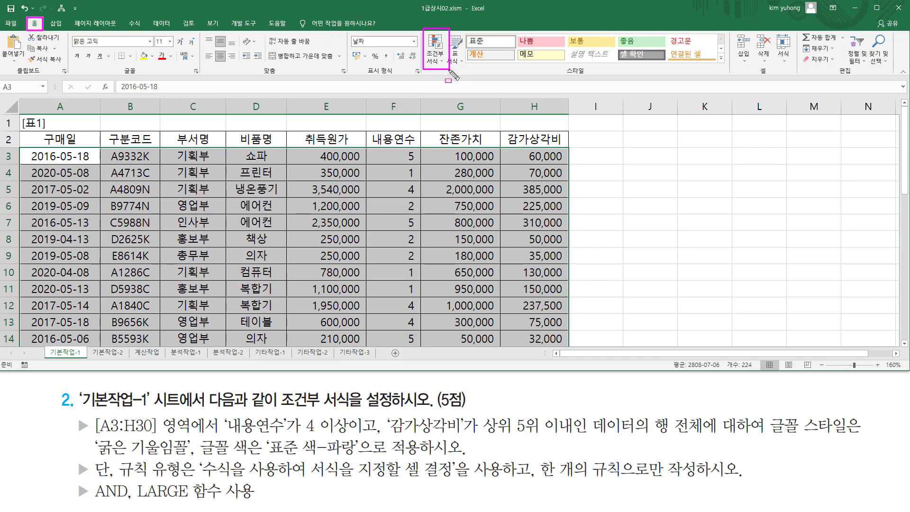
key(Escape)
click(436, 60)
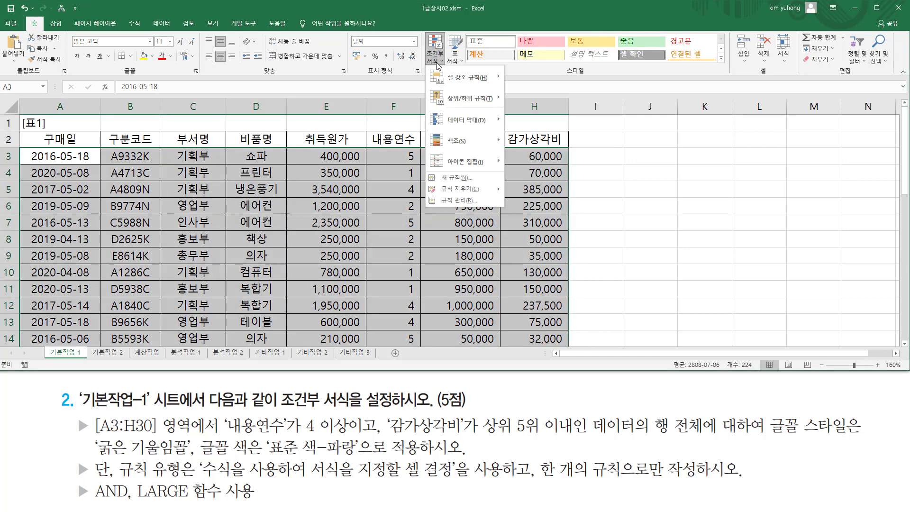
click(448, 178)
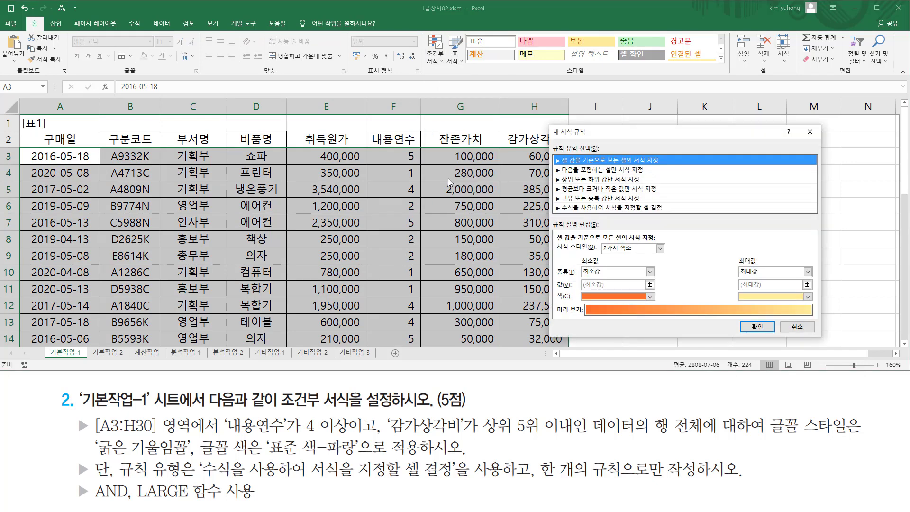
Choose the rule type '수식을 사용하여 서식을 지정할 셀 결정' and begin its formula with =and(
drag(549, 140, 606, 154)
drag(114, 482, 166, 483)
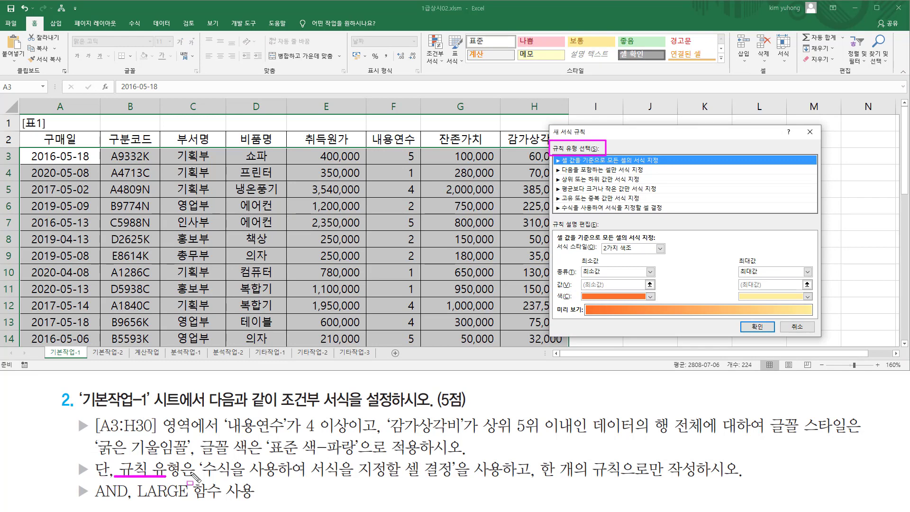
mouse_move(201, 456)
mouse_down()
mouse_move(317, 478)
mouse_move(456, 479)
mouse_up()
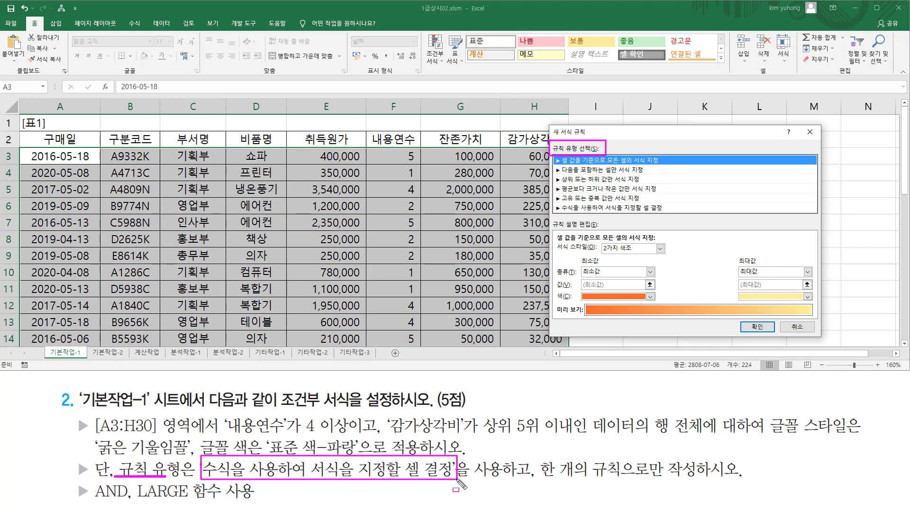
drag(538, 478, 689, 478)
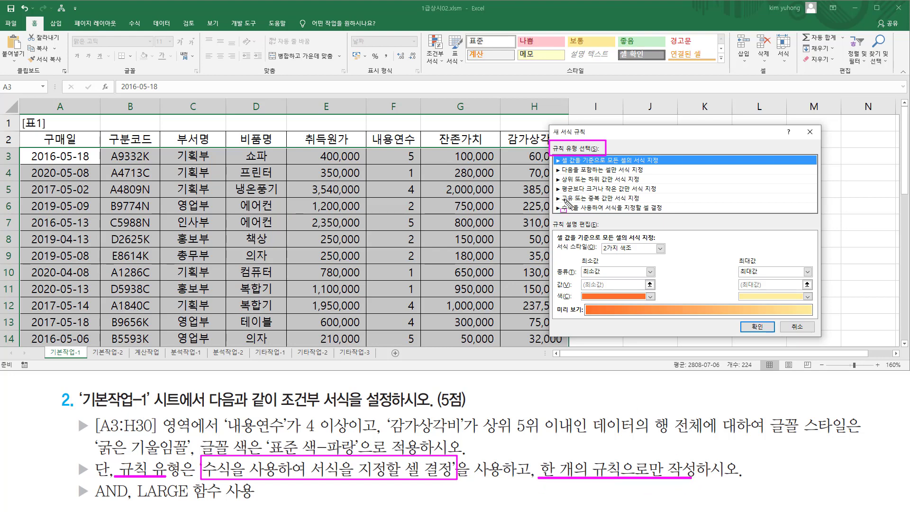
mouse_move(554, 202)
mouse_down()
mouse_move(618, 217)
mouse_move(688, 216)
mouse_up()
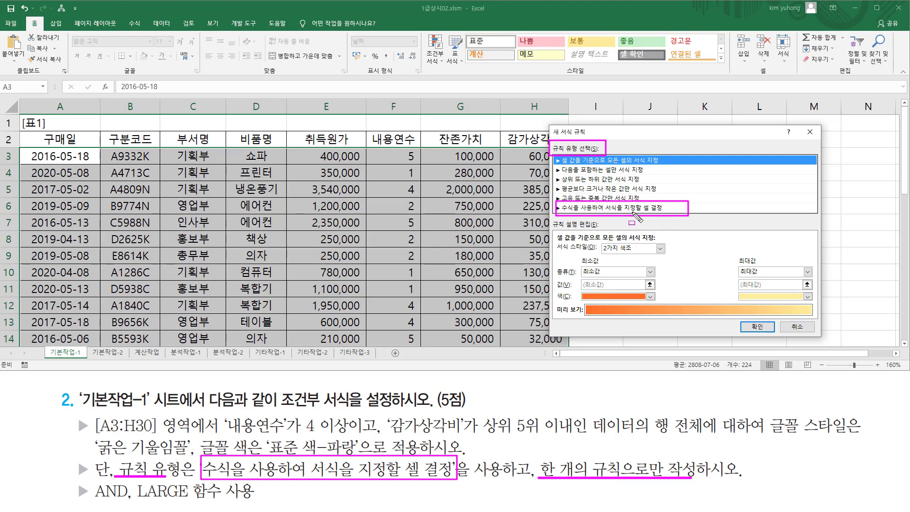
key(Escape)
click(619, 208)
click(585, 250)
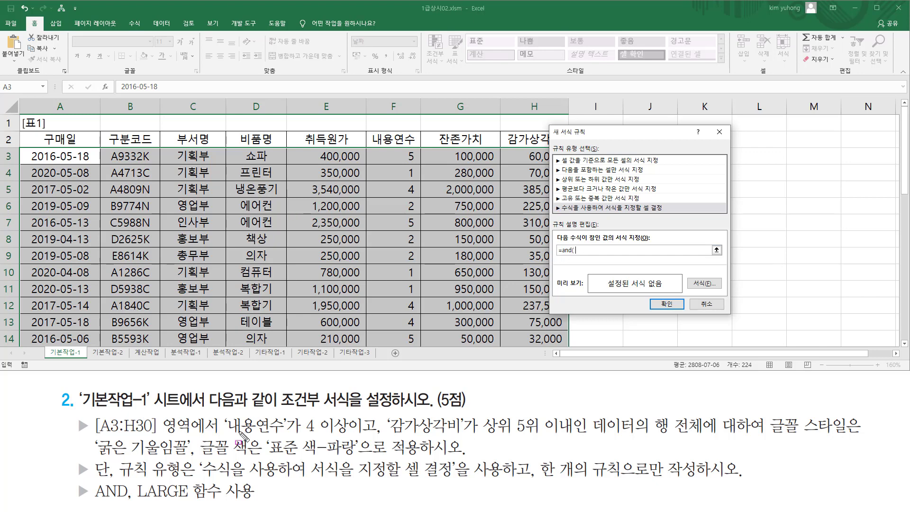
Add the 내용연수 condition $F$3>=4 as the first argument of the rule's AND formula
drag(225, 433, 346, 432)
key(Escape)
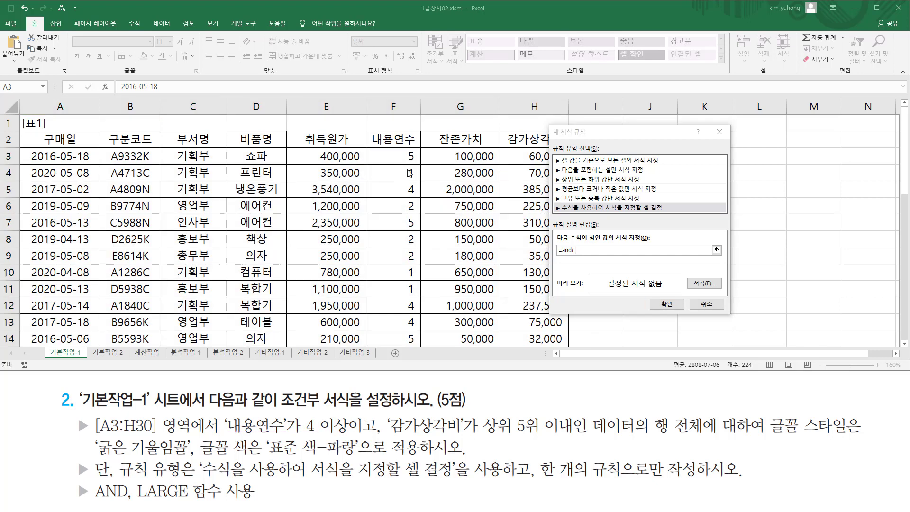
click(610, 260)
click(403, 156)
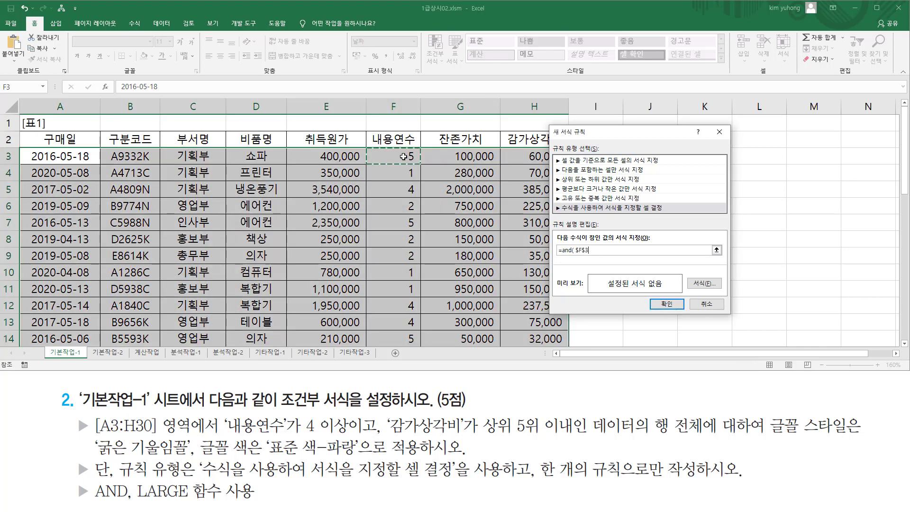
text(>=4,)
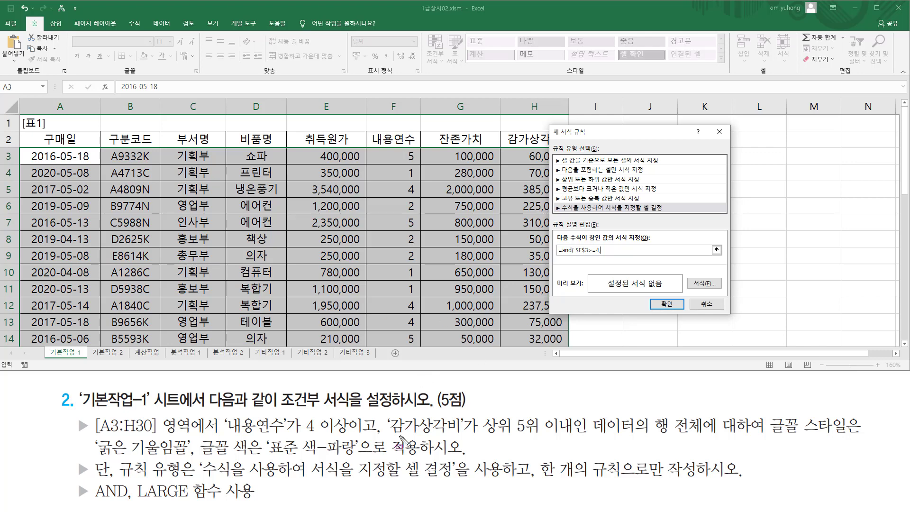
Start the rule formula's second condition with large($H$3:$H$30,5) for the top five 감가상각비 values
drag(387, 433, 472, 432)
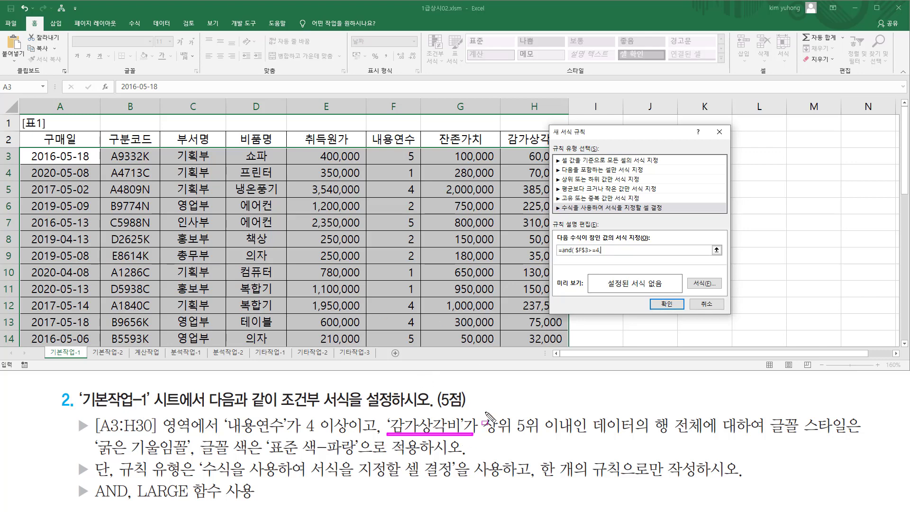
drag(485, 411, 574, 441)
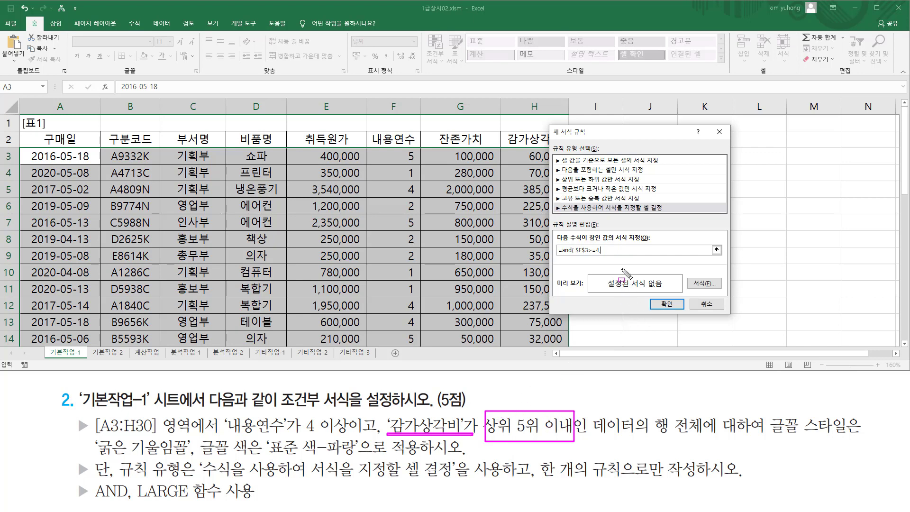
key(Escape)
click(628, 251)
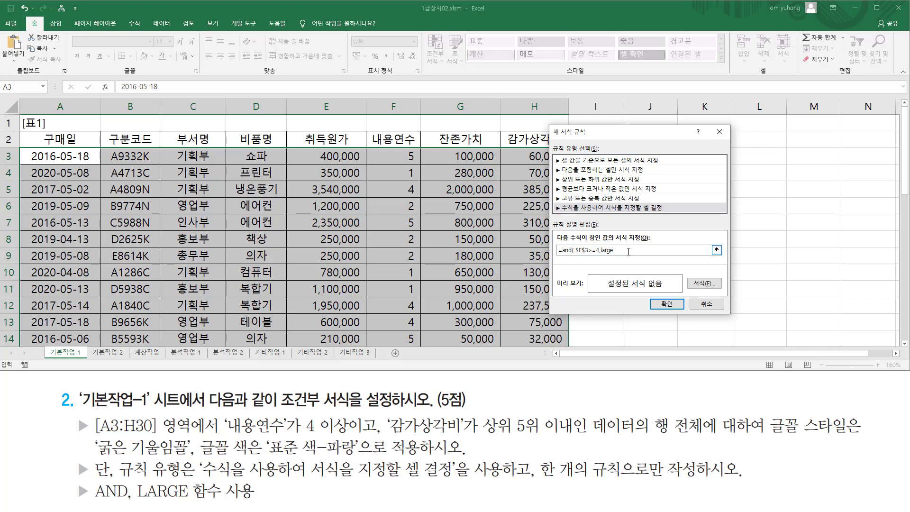
drag(530, 156, 542, 319)
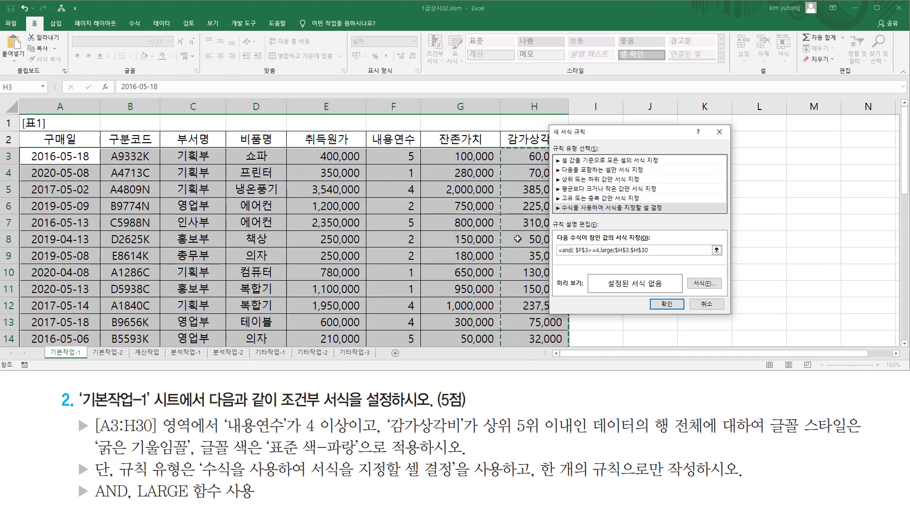
text(,5)
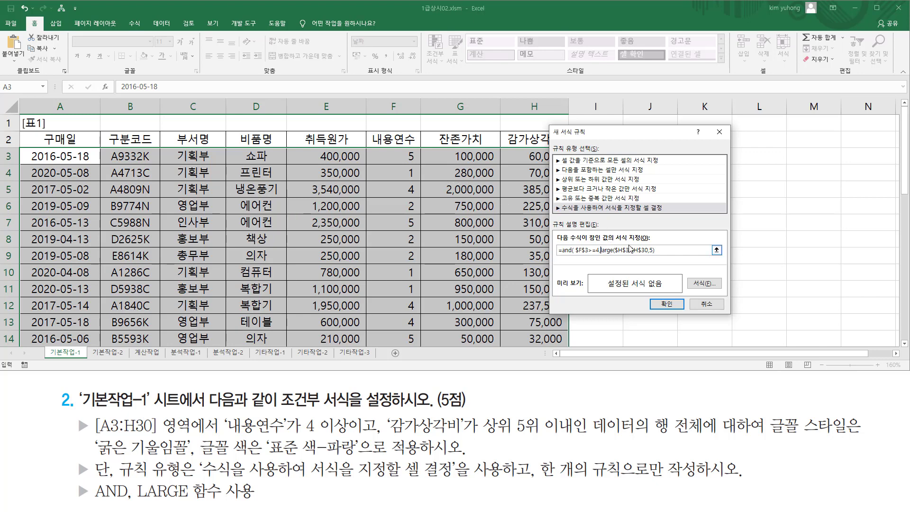
Insert $H$3>= before the LARGE function and close the AND formula's parentheses
click(528, 156)
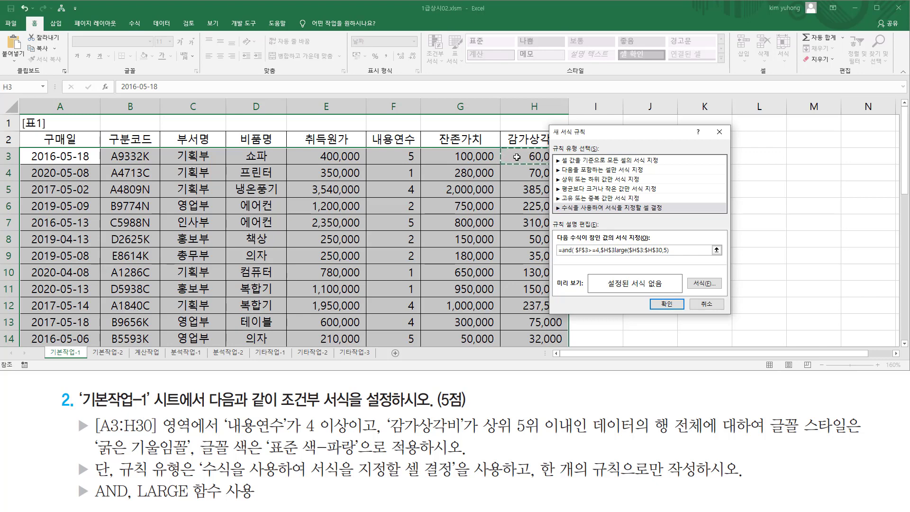
text(>=)
drag(603, 254, 680, 254)
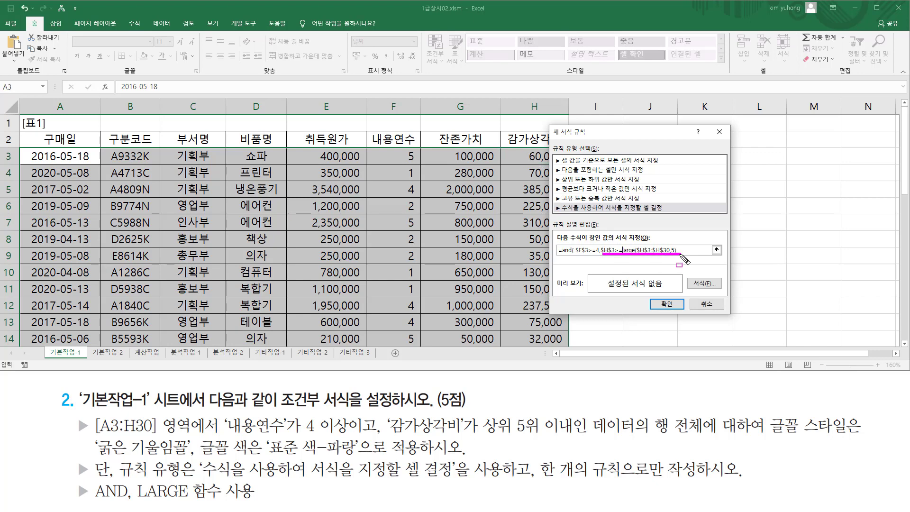
drag(628, 240, 682, 260)
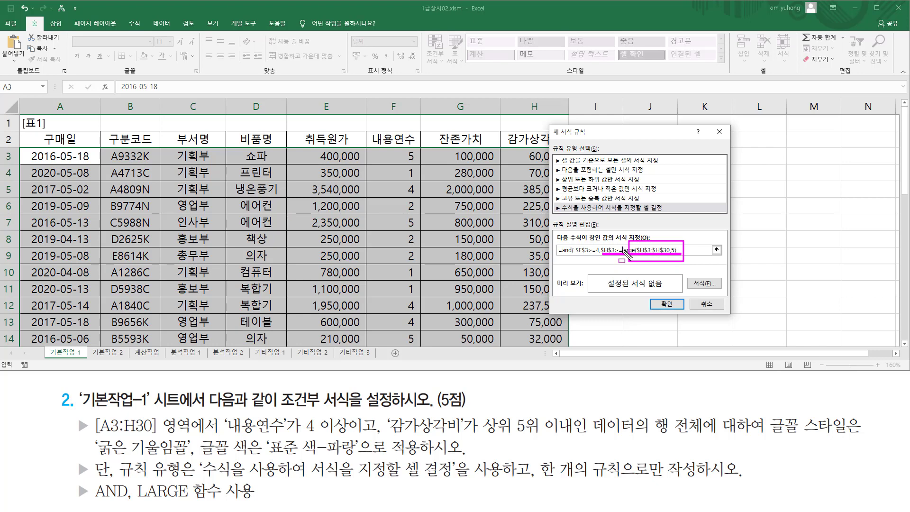
key(Escape)
click(667, 248)
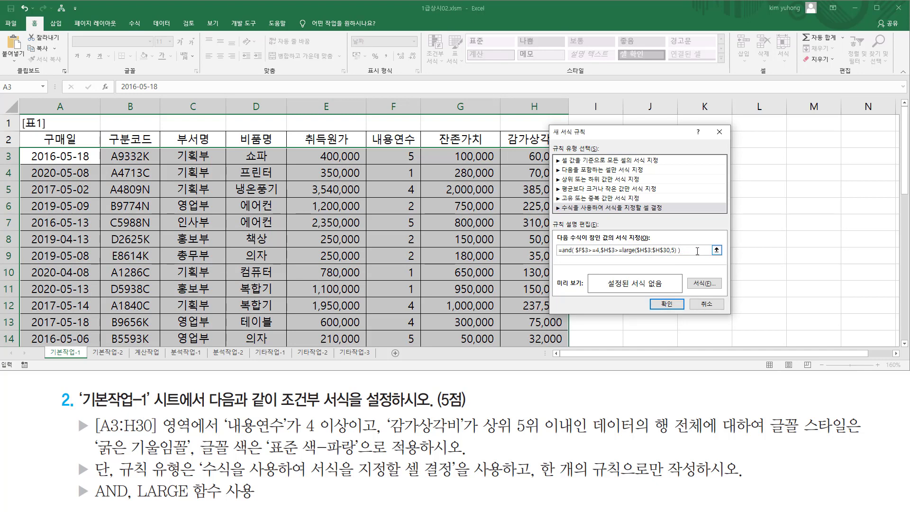
Change the references to $F3 and $H3 so only the columns are fixed and the rule covers whole rows
drag(692, 250, 558, 250)
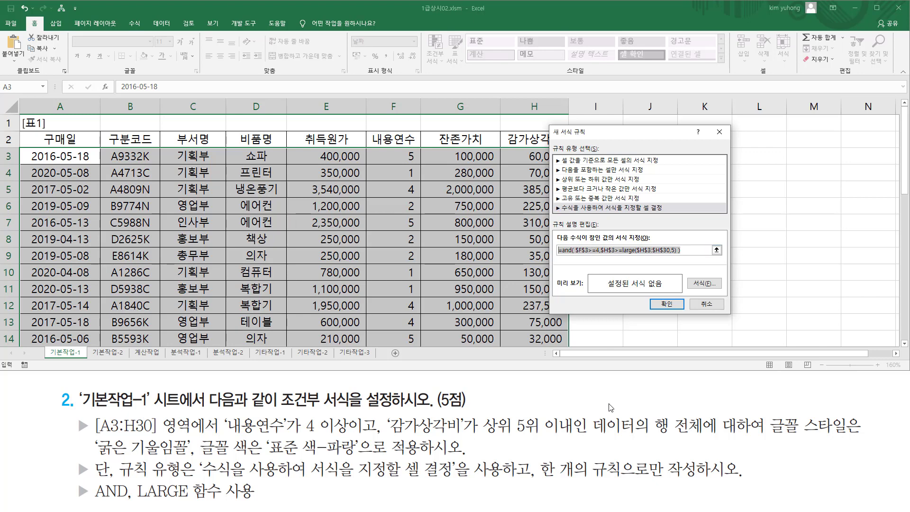
key(ctrl+2)
drag(591, 435, 708, 439)
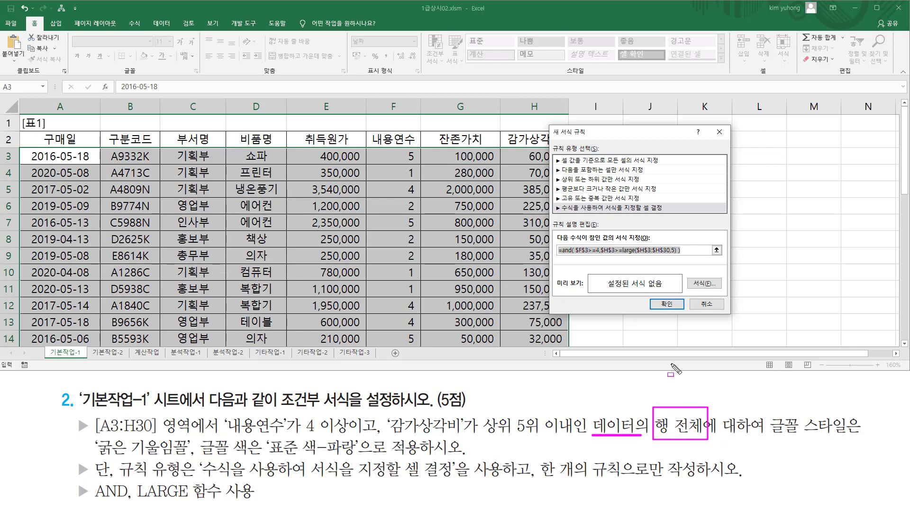
key(Escape)
click(578, 250)
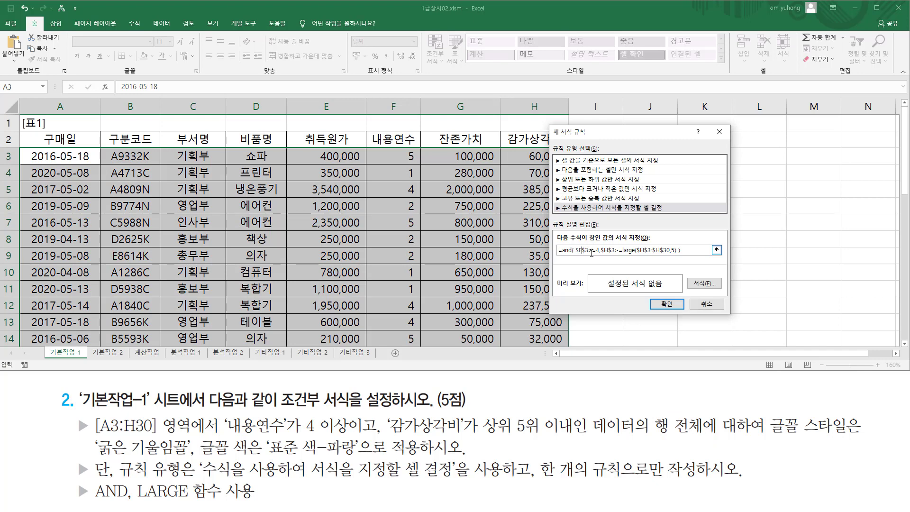
key(F4)
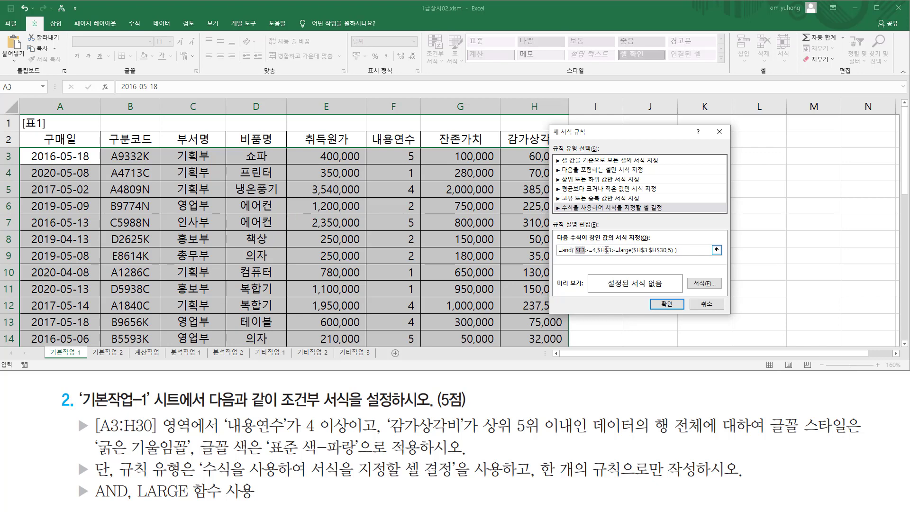
click(600, 250)
key(F4)
key(F4)
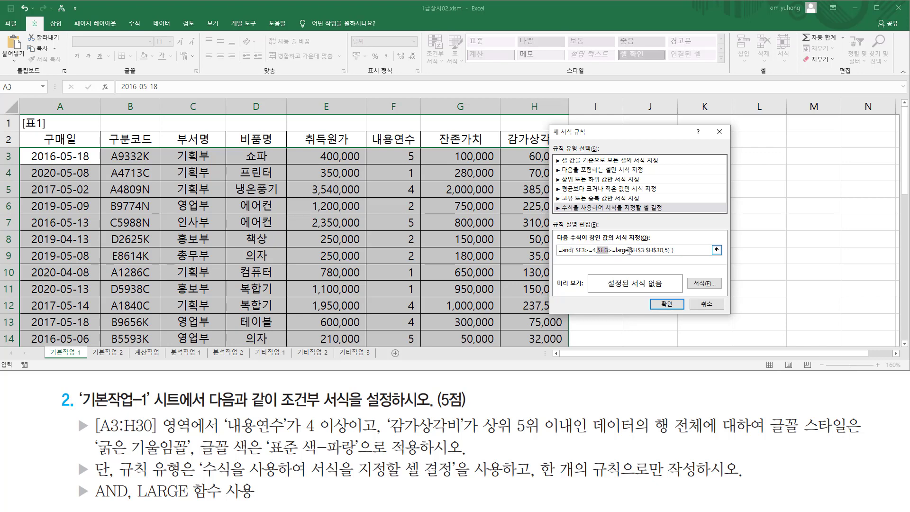
Check the absolute range $H$3:$H$30 inside LARGE and select the rule's complete formula
drag(630, 250, 654, 250)
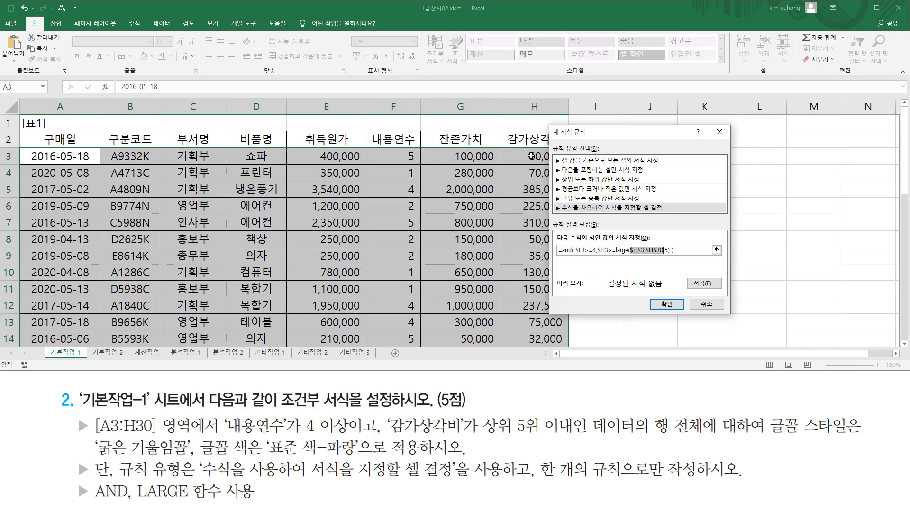
click(668, 252)
text())
drag(630, 250, 659, 251)
drag(679, 249, 558, 251)
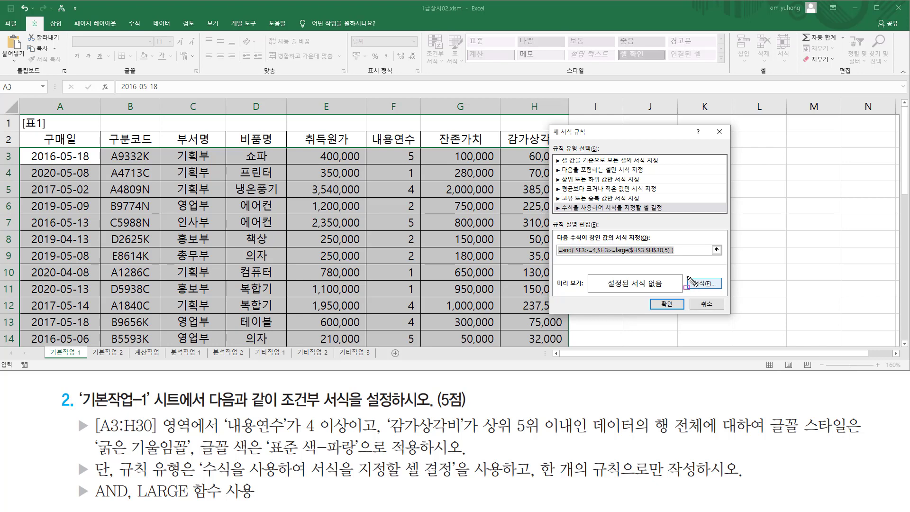
Give the rule the font style 굵은 기울임꼴 and the standard colour blue, and apply it to the selected range
click(702, 288)
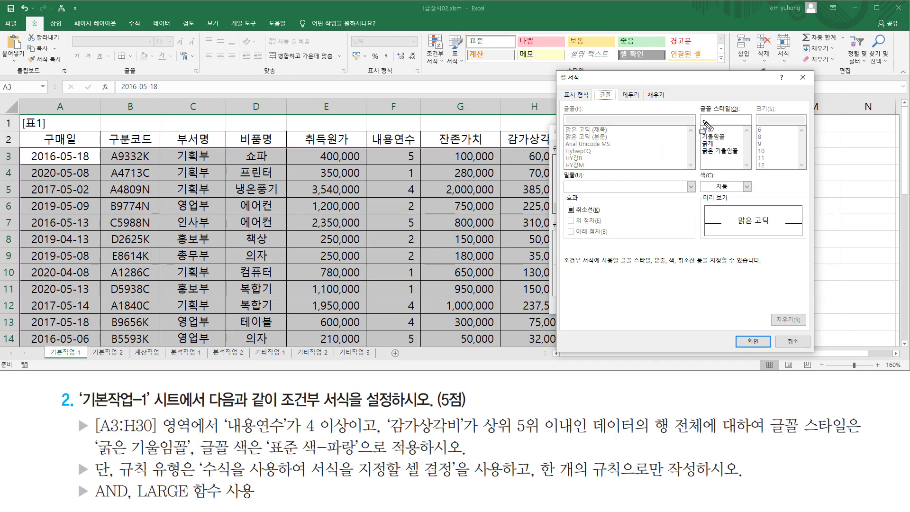
mouse_move(699, 145)
mouse_down()
mouse_move(746, 158)
mouse_move(701, 177)
mouse_move(762, 208)
mouse_move(755, 198)
mouse_up()
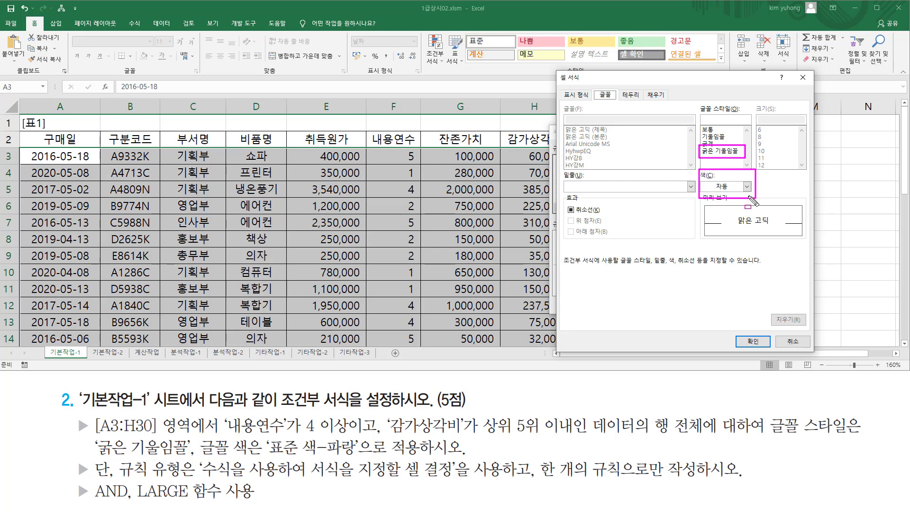
click(716, 151)
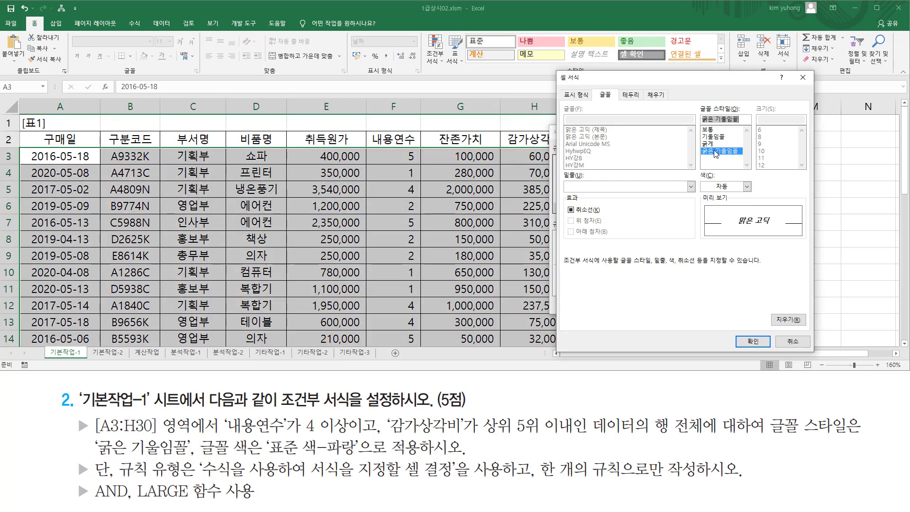
click(747, 187)
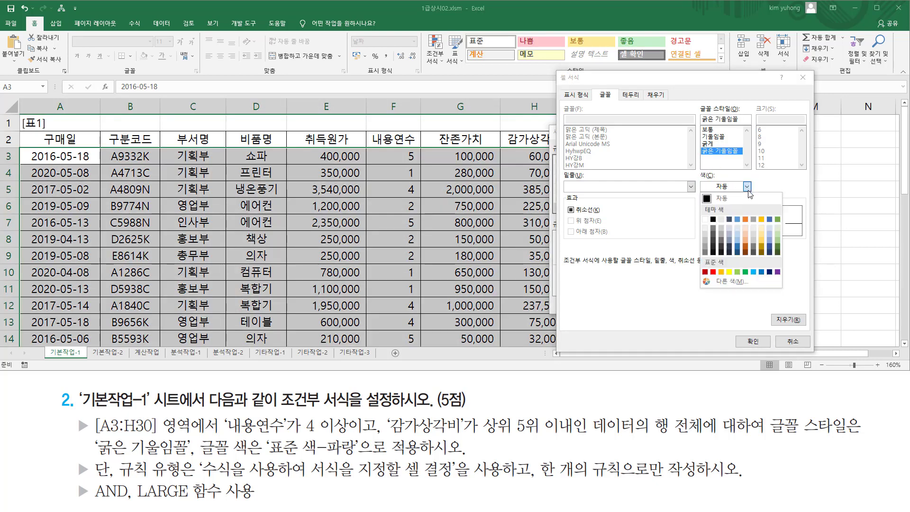
click(760, 272)
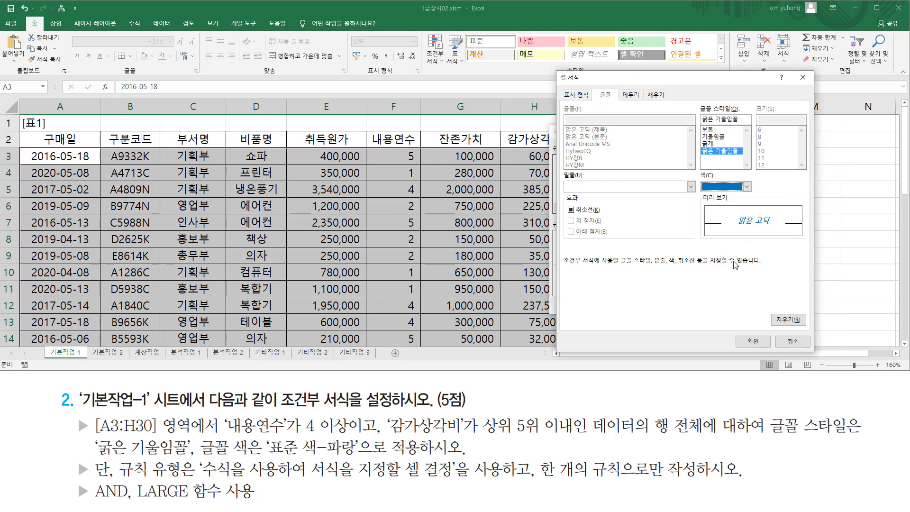
click(753, 342)
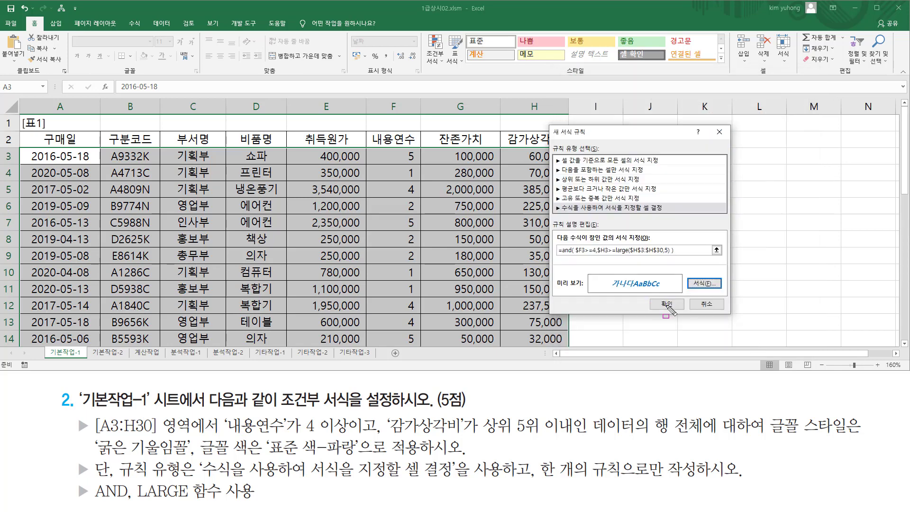
click(666, 304)
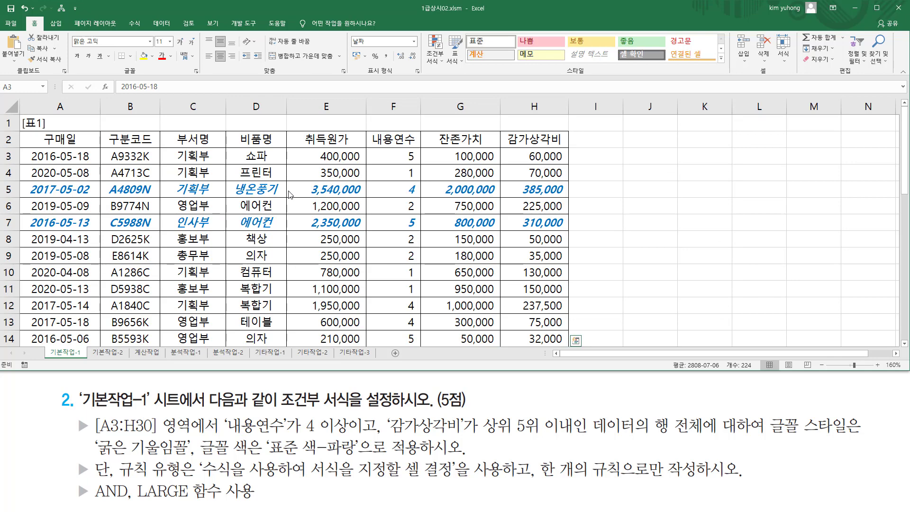
Enter '=and( $F3>=4,$H3>=large($H$3:$H$30,5) ) as text in B1 and colour it red
scroll(304, 200, down, 7)
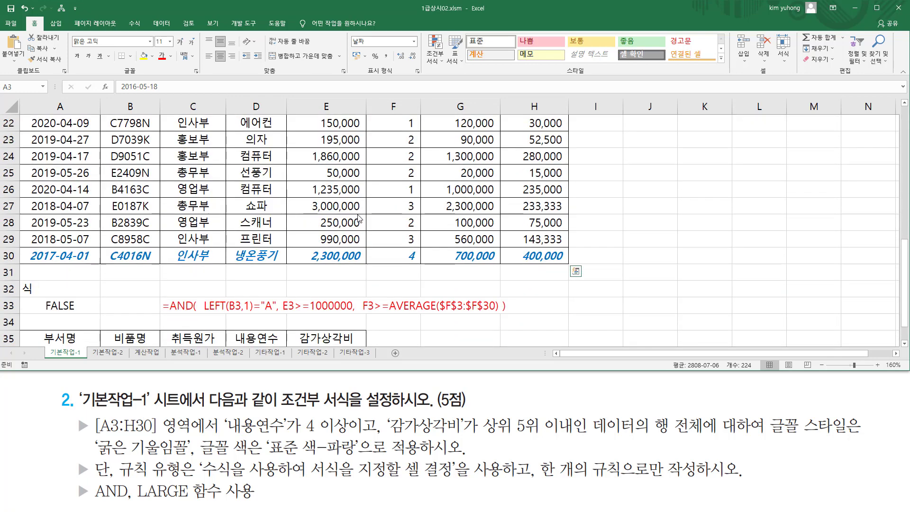
scroll(358, 219, up, 5)
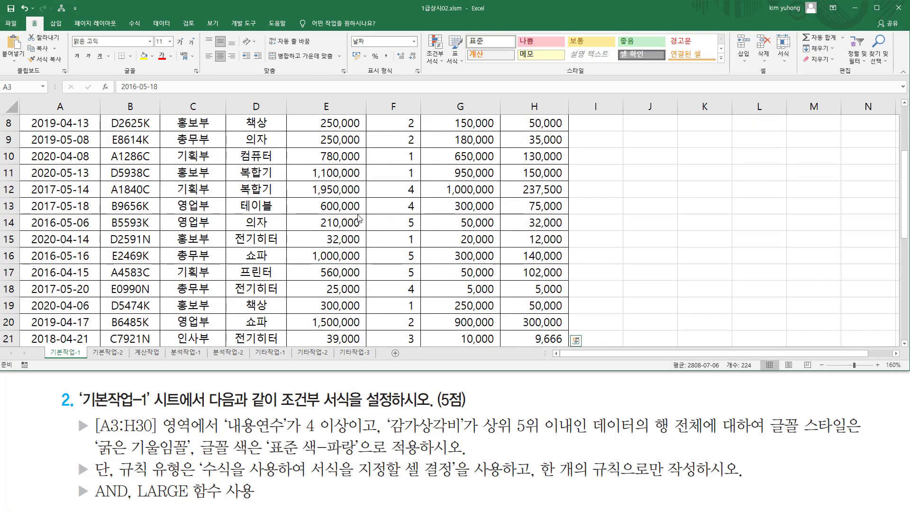
scroll(359, 219, up, 3)
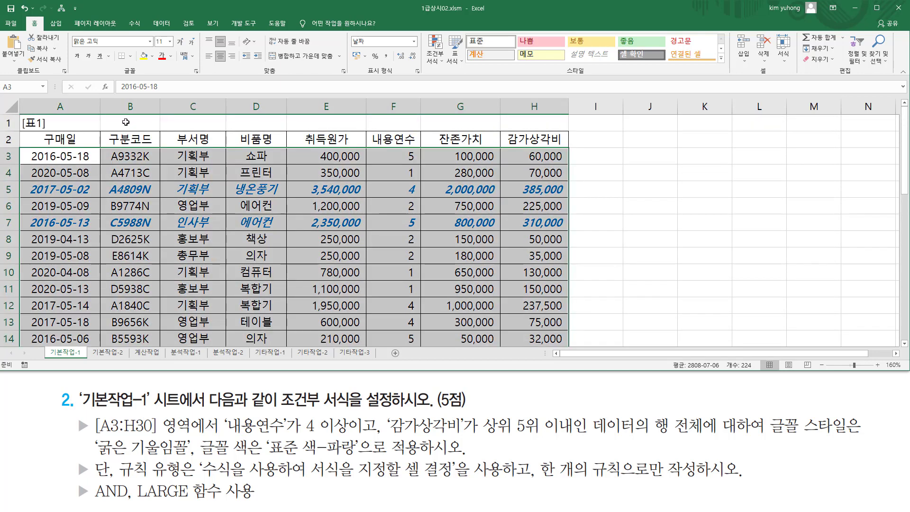
click(159, 125)
key(F2)
text(=and( $F3>=4,$H3>=large($H$3:$H$30,5) ))
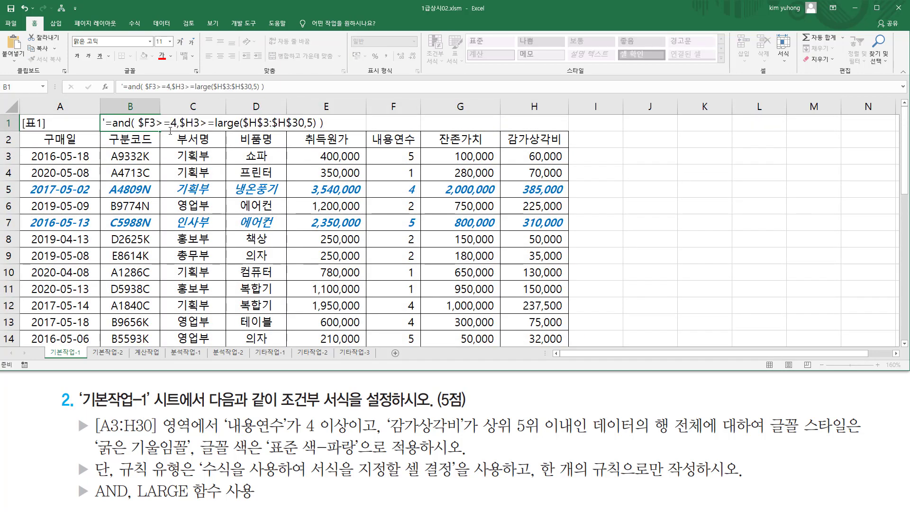
key(Return)
click(111, 124)
click(162, 56)
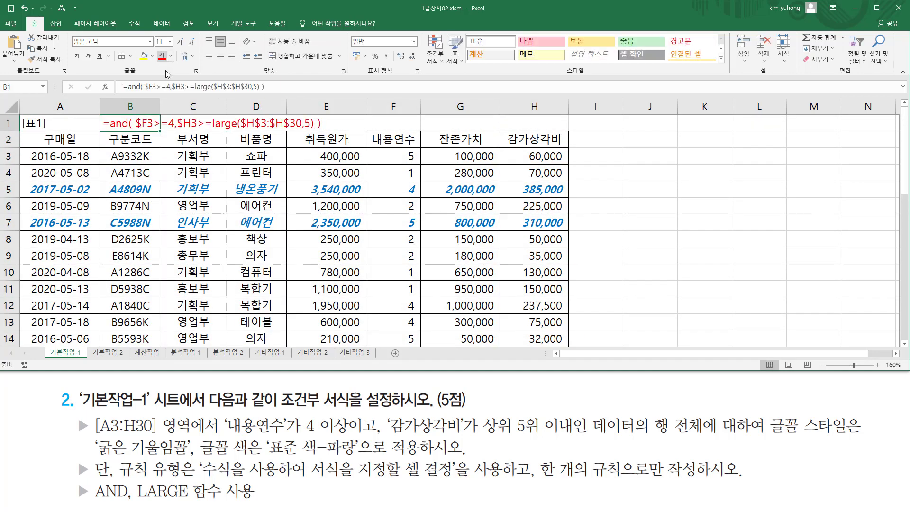
click(161, 165)
Examine how the formula in B1 combines the $F3 and $H3 conditions in AND, matching them to F3 and H3
key(ctrl+2)
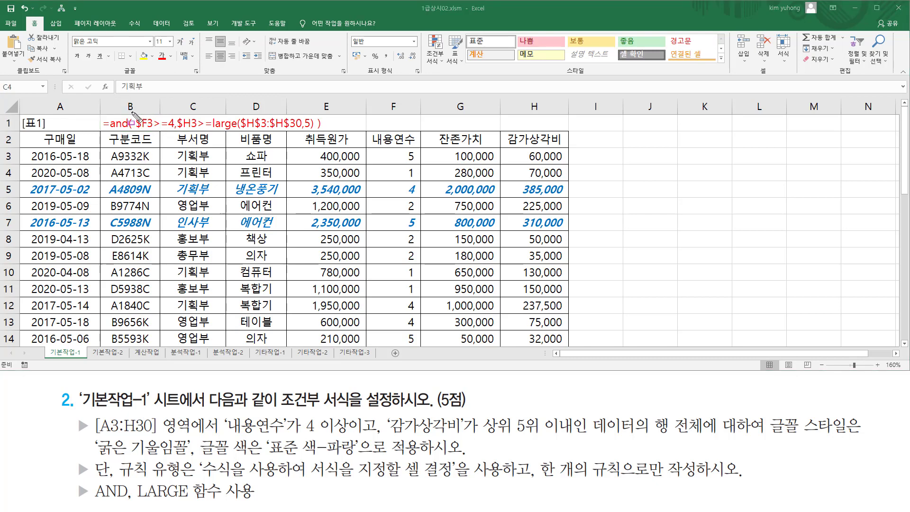
drag(132, 111, 130, 148)
drag(319, 113, 319, 152)
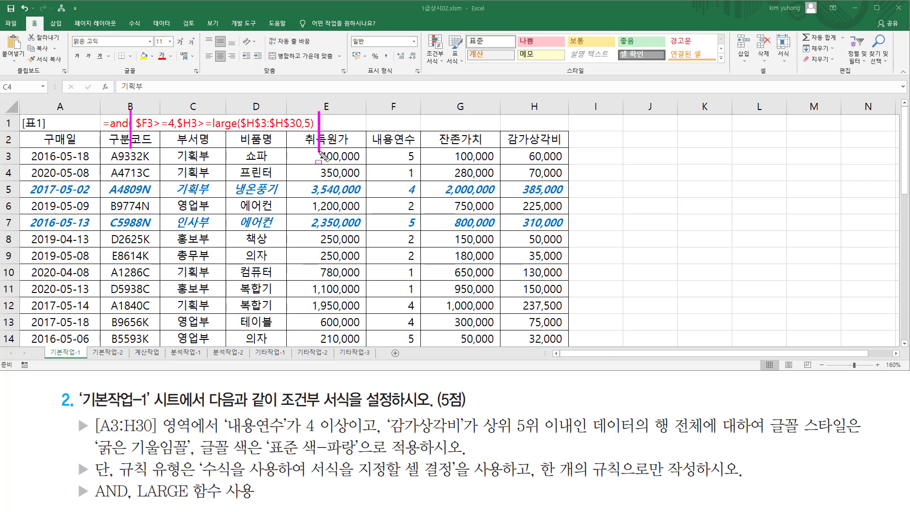
drag(135, 128, 308, 130)
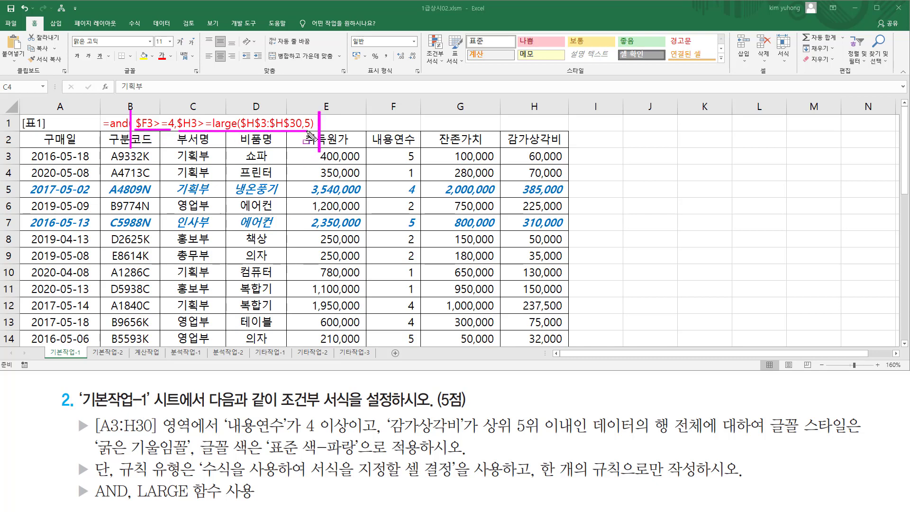
drag(380, 148, 420, 164)
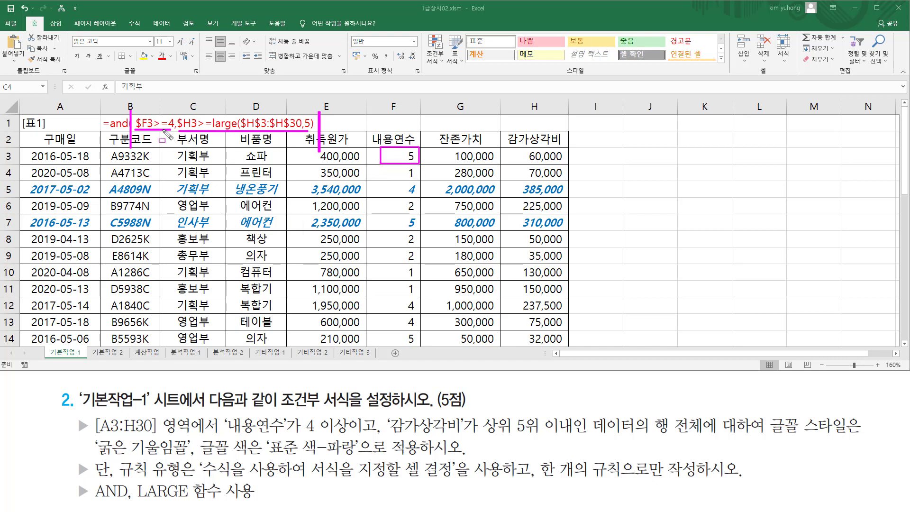
drag(152, 110, 172, 136)
drag(212, 110, 311, 138)
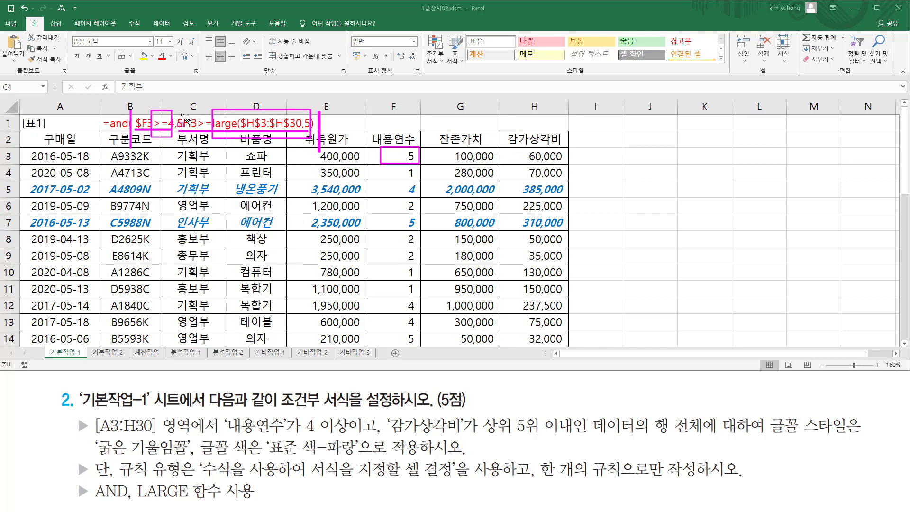
drag(178, 111, 196, 135)
drag(518, 149, 569, 162)
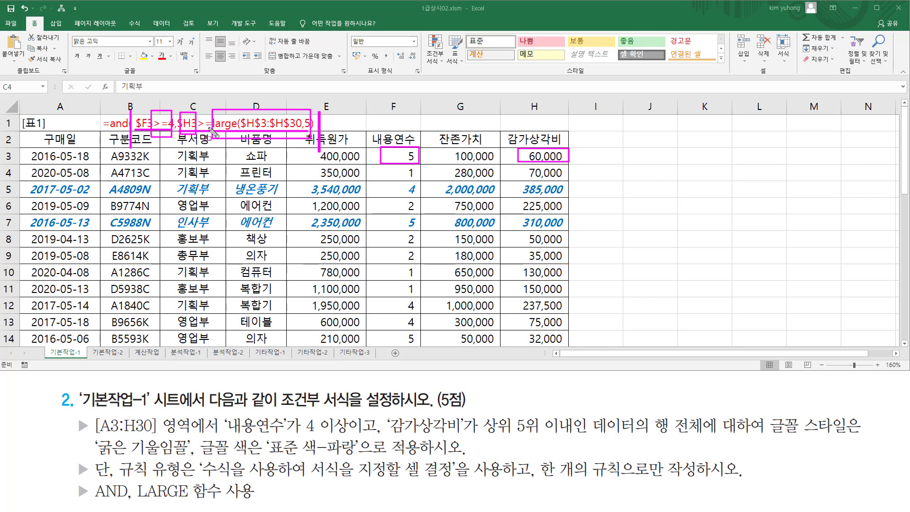
key(e)
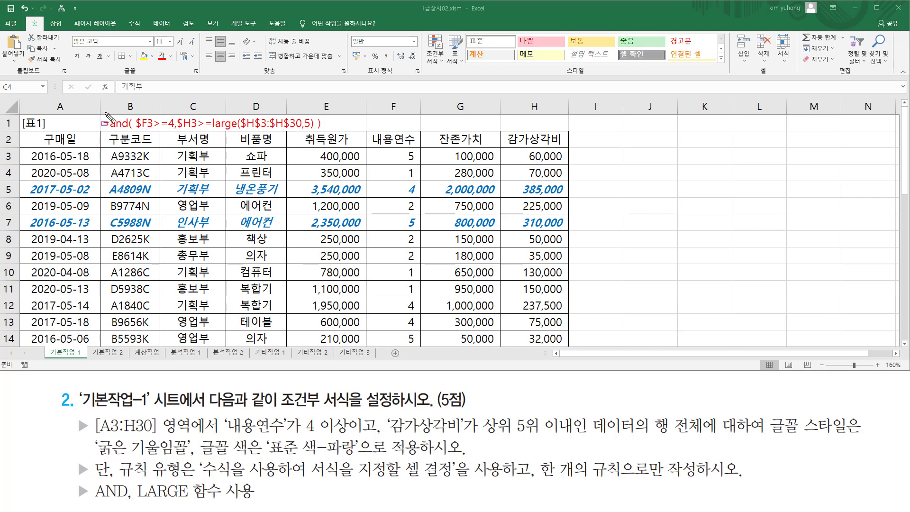
mouse_move(99, 112)
mouse_down()
mouse_move(284, 138)
mouse_move(327, 134)
mouse_up()
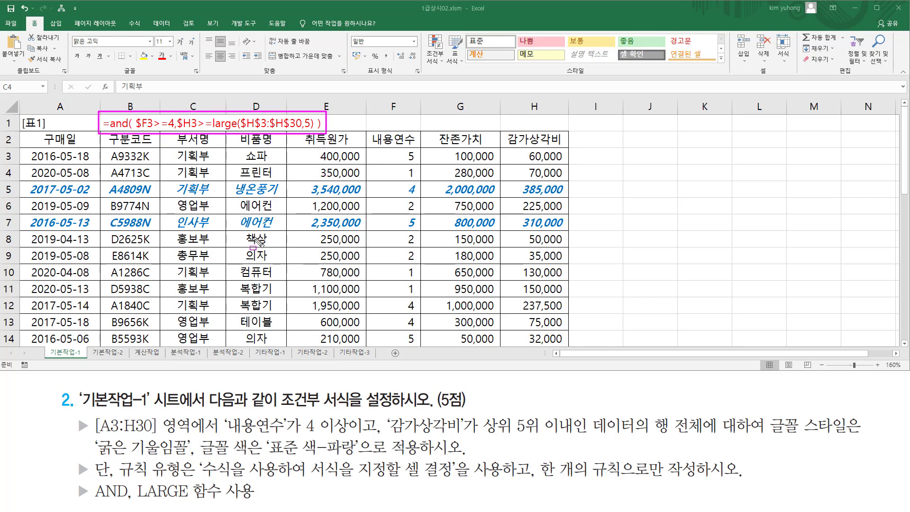
key(Escape)
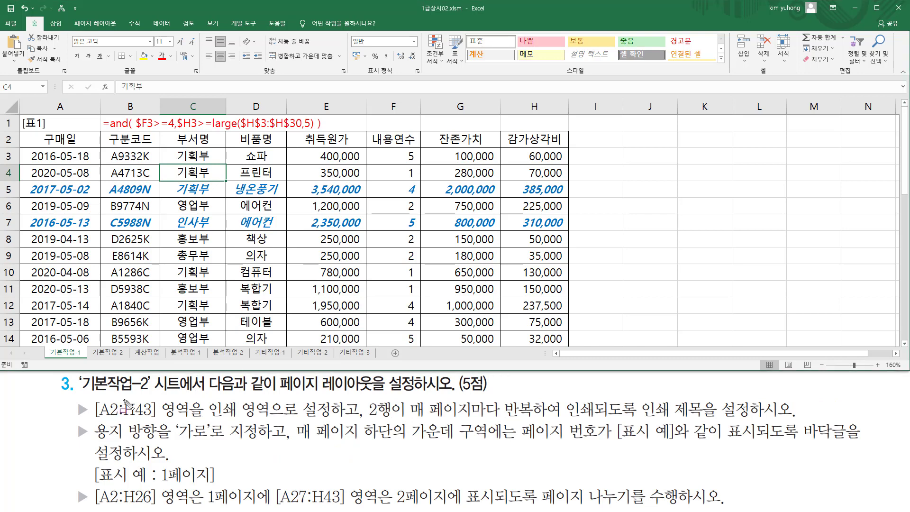
Switch to the 기본작업-2 sheet, look through its table and zoom the sheet to 160%
mouse_move(72, 393)
mouse_down()
mouse_move(152, 393)
mouse_move(152, 374)
mouse_up()
click(116, 354)
scroll(169, 277, down, 11)
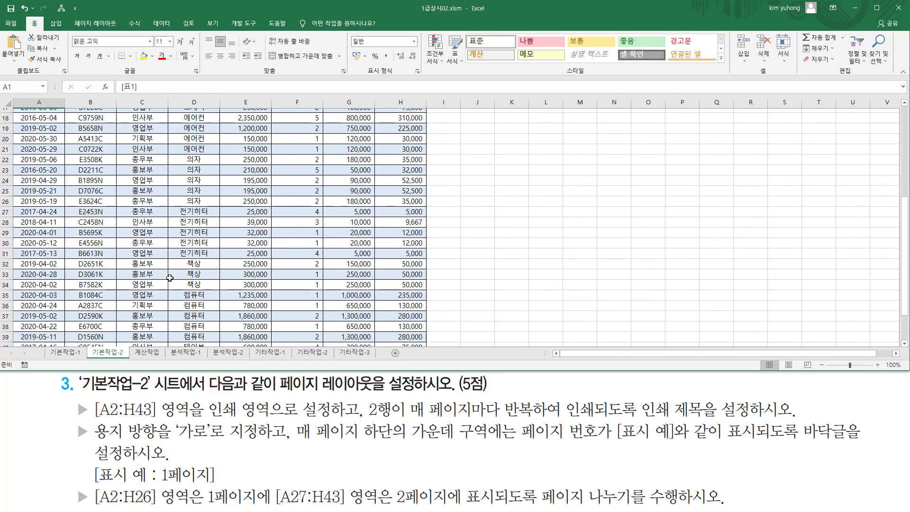
scroll(170, 278, up, 10)
scroll(169, 278, up, 2)
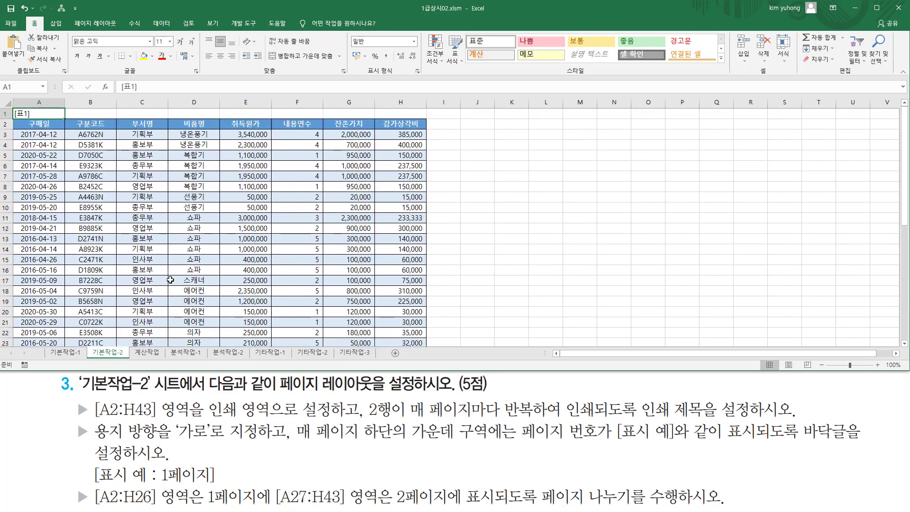
ctrl+scroll(170, 278, up, 4)
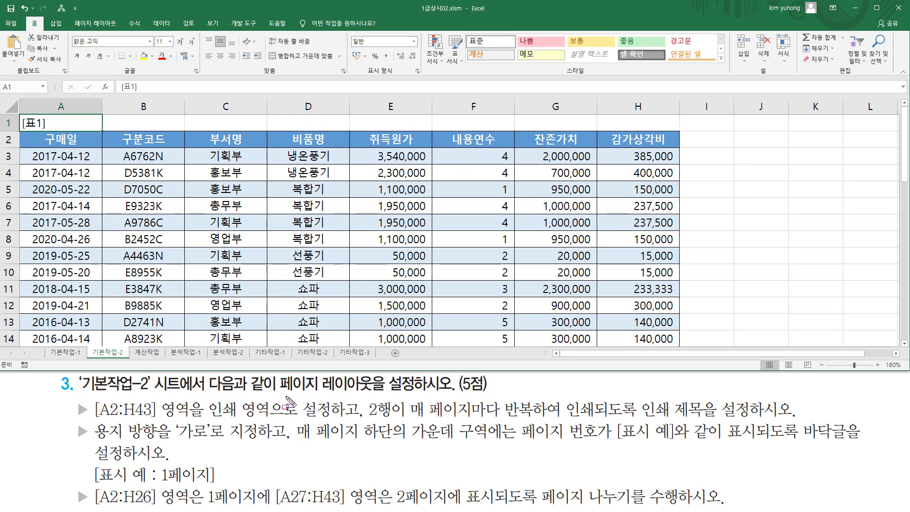
Read the page layout task's requirements for the A2:H43 print area and the repeating print titles in row 2
drag(281, 392, 487, 392)
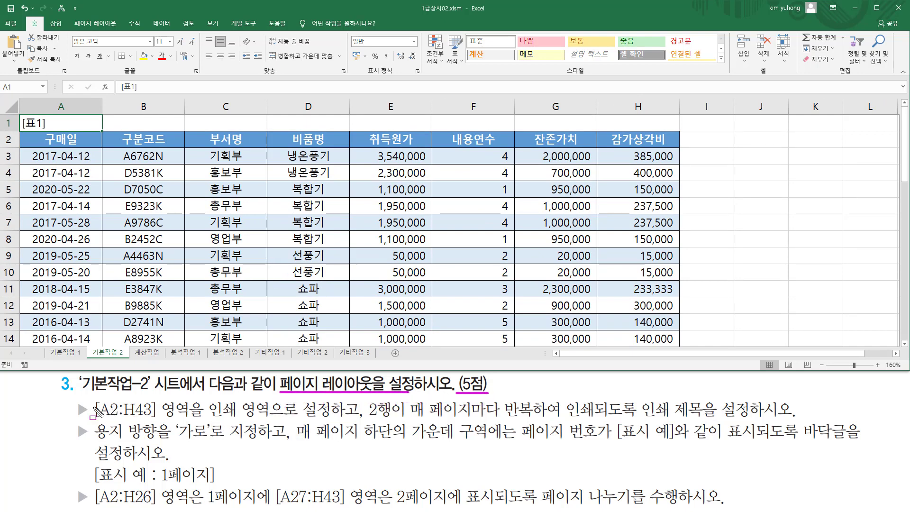
key(Escape)
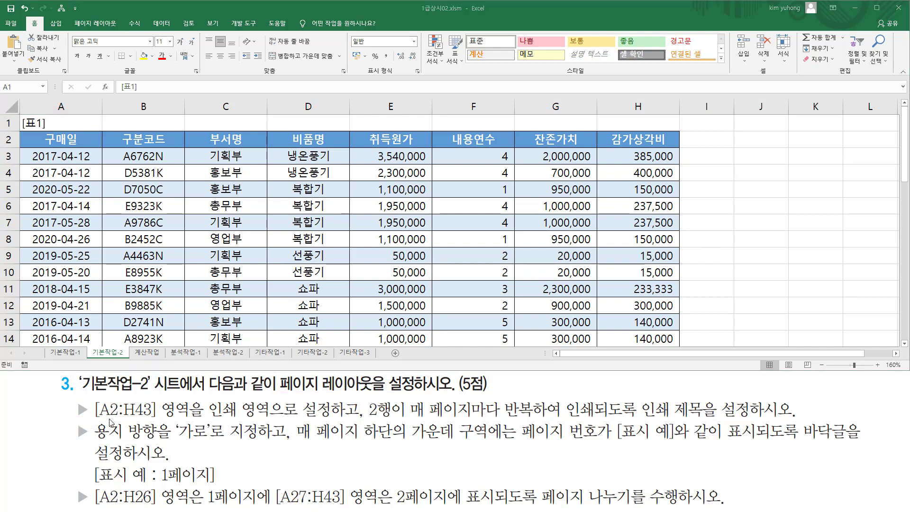
drag(94, 419, 156, 420)
mouse_move(156, 418)
mouse_down()
mouse_move(283, 414)
mouse_move(275, 417)
mouse_up()
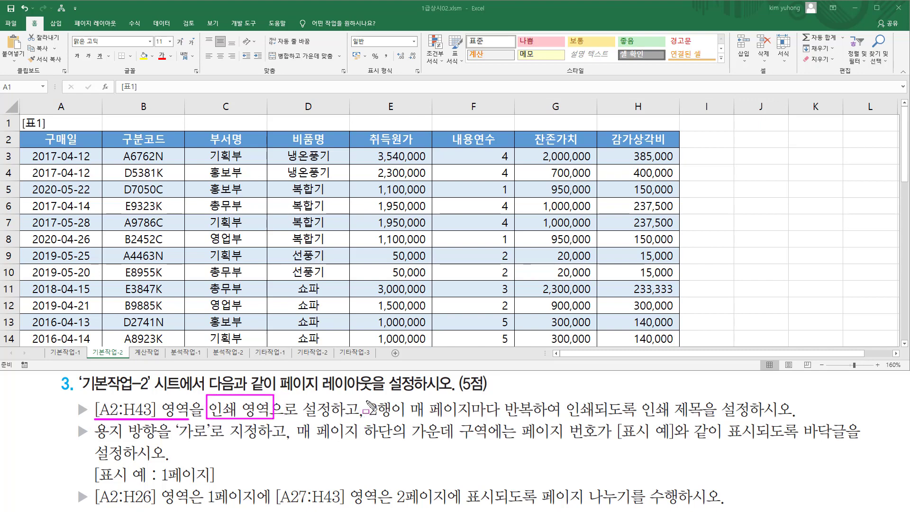
drag(367, 401, 392, 419)
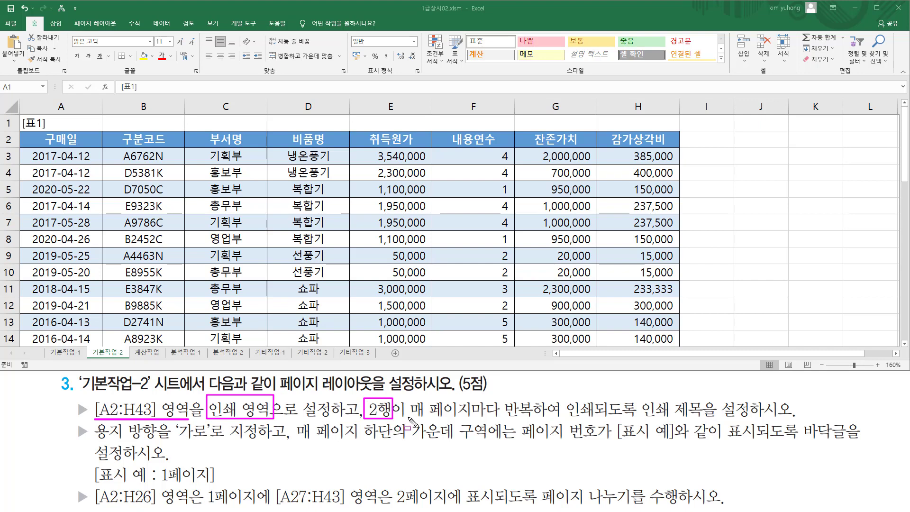
drag(408, 418, 767, 415)
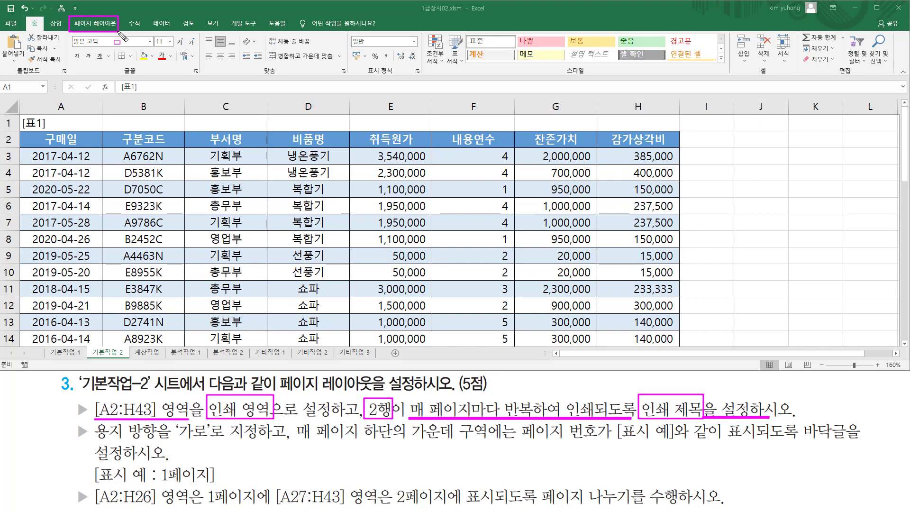
key(Escape)
Open the page setup for 기본작업-2 and place the dialog clear of most of the table
click(93, 24)
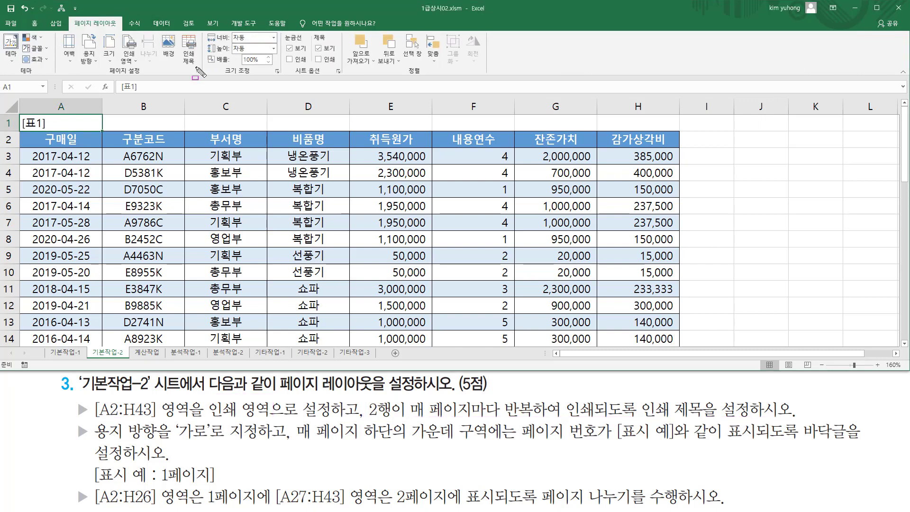
drag(191, 65, 203, 79)
key(Escape)
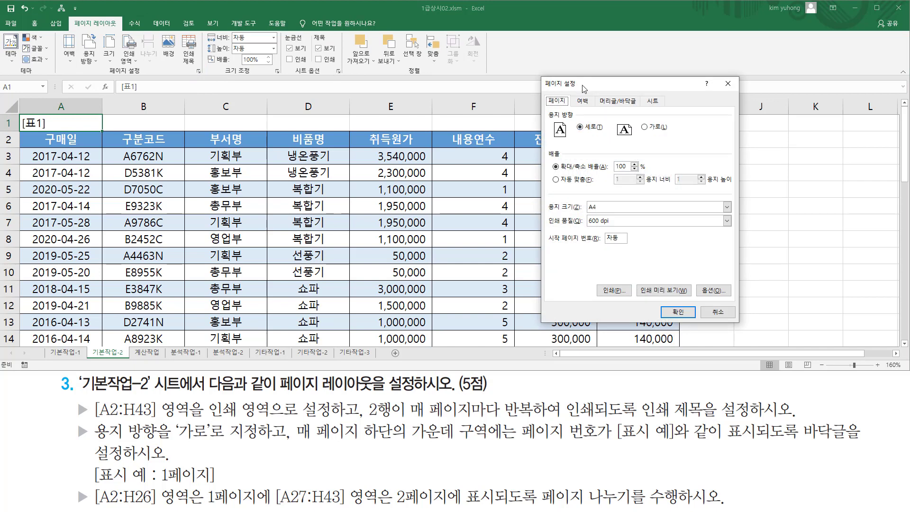
drag(584, 89, 696, 106)
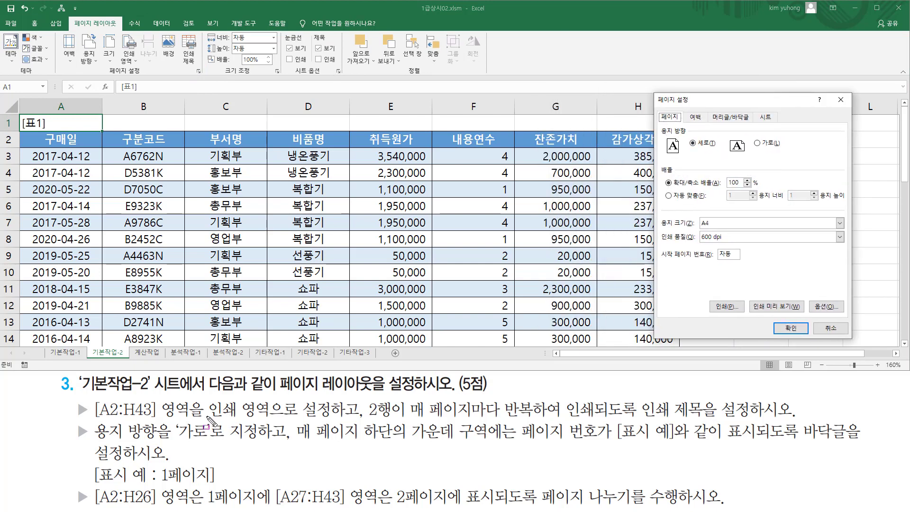
Set the sheet's print area to $A$2:$H$43 in the page setup
drag(208, 415, 289, 416)
drag(642, 418, 723, 418)
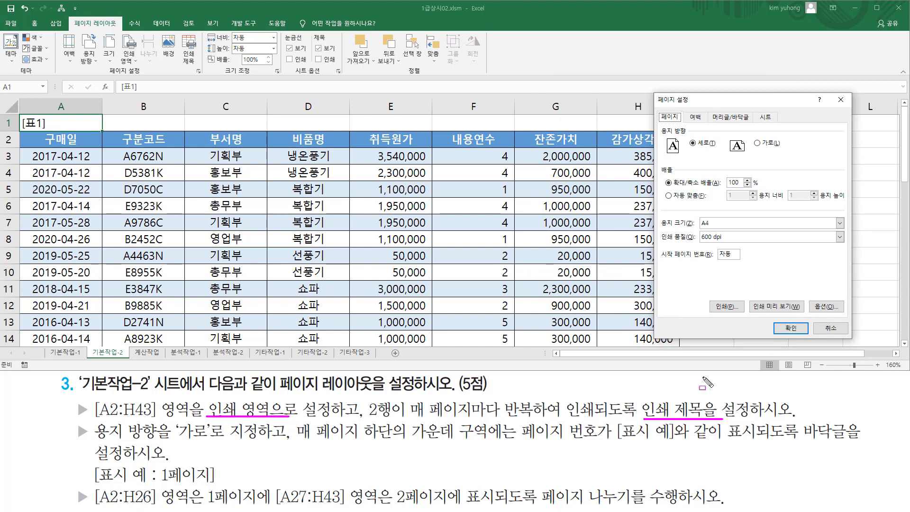
drag(757, 109, 777, 124)
click(770, 119)
mouse_move(660, 125)
mouse_down()
mouse_move(674, 142)
mouse_move(702, 139)
mouse_up()
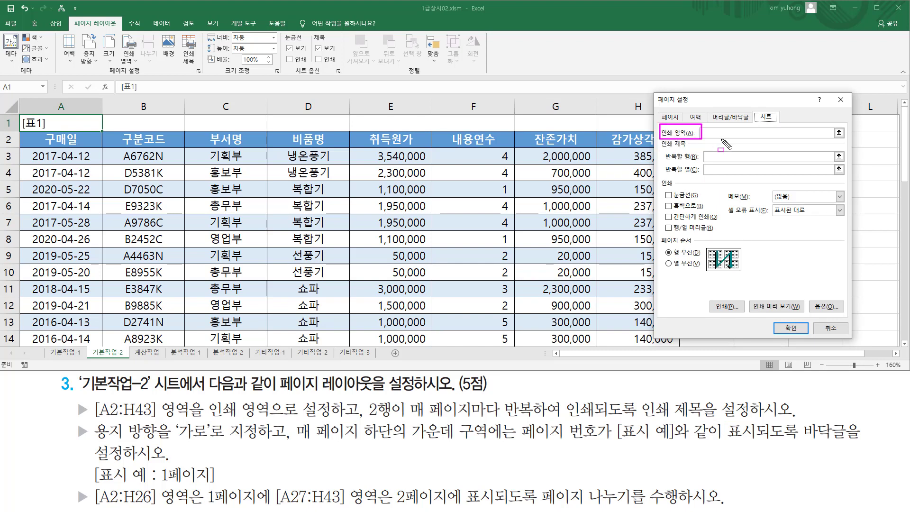
click(717, 133)
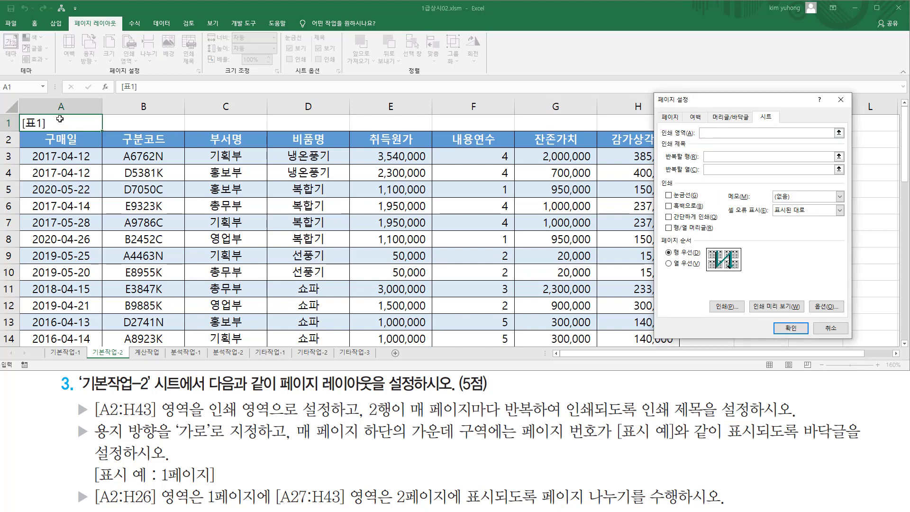
click(44, 137)
drag(62, 139, 633, 288)
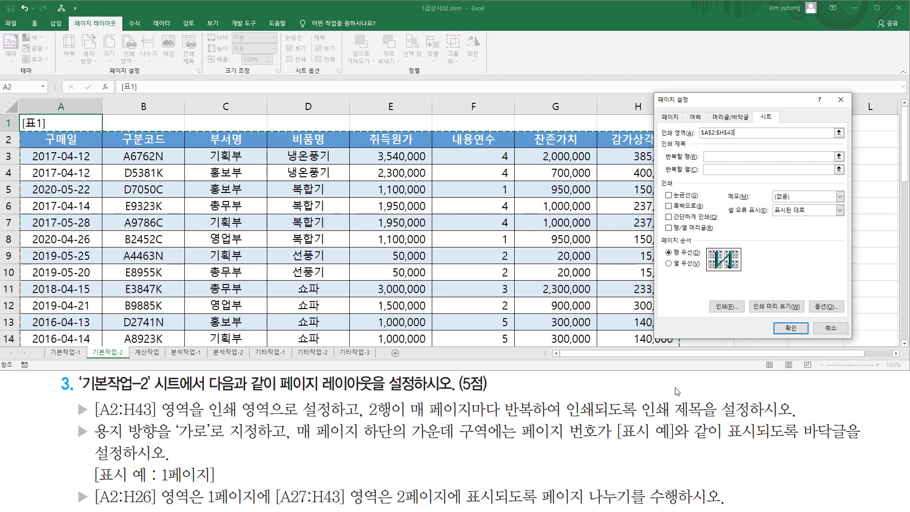
Set row 2 ($2:$2) as the print title row repeated on every page
drag(644, 416, 705, 417)
mouse_move(364, 397)
mouse_down()
mouse_move(389, 417)
mouse_move(565, 417)
mouse_up()
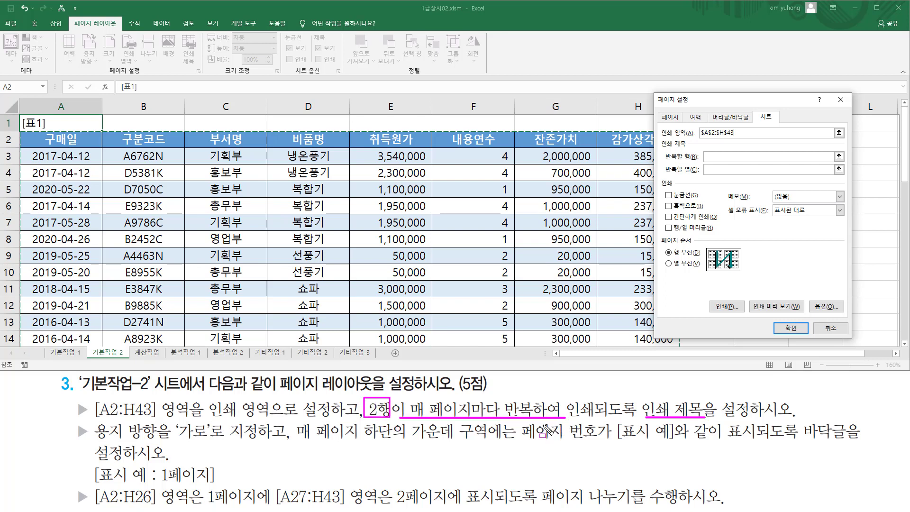
mouse_move(659, 150)
mouse_down()
mouse_move(692, 149)
mouse_move(698, 162)
mouse_up()
click(716, 157)
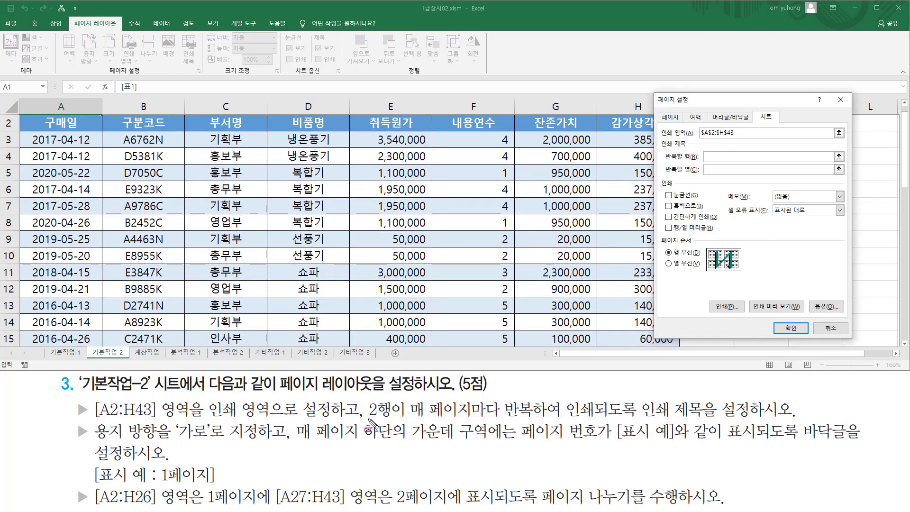
drag(368, 417, 396, 417)
drag(7, 123, 14, 129)
key(Escape)
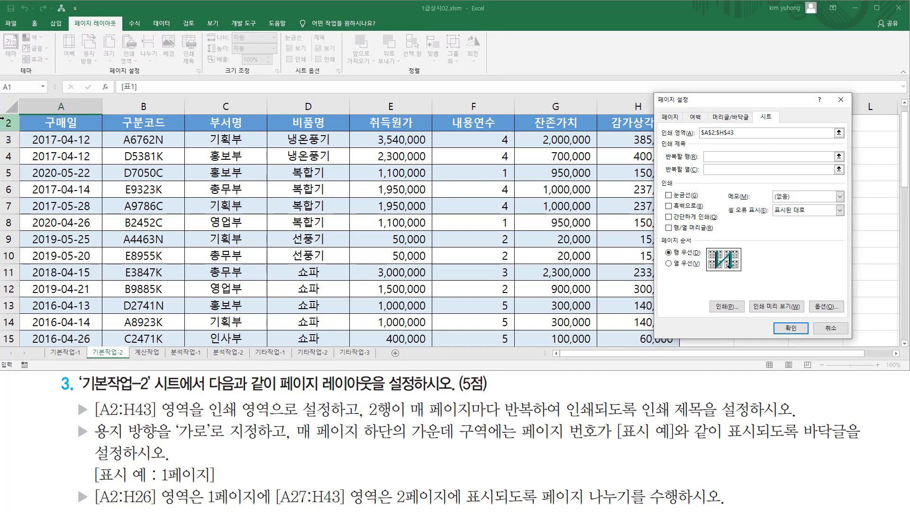
click(10, 124)
click(711, 171)
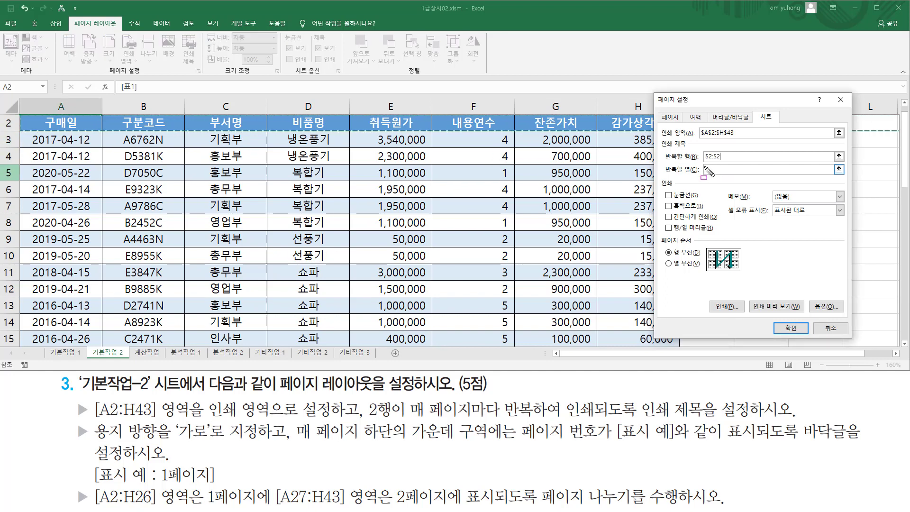
drag(699, 148, 729, 162)
drag(76, 406, 793, 406)
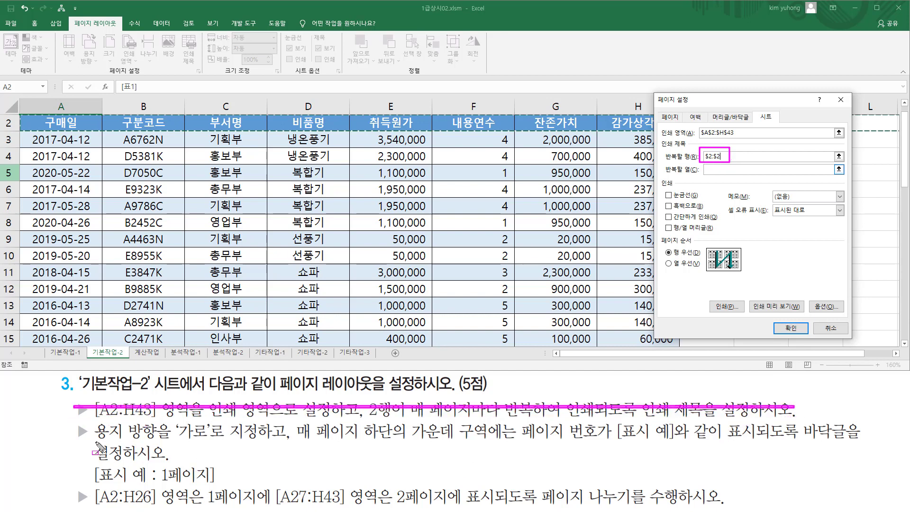
Set the paper orientation to 가로 (landscape) in the page setup
drag(104, 440, 265, 441)
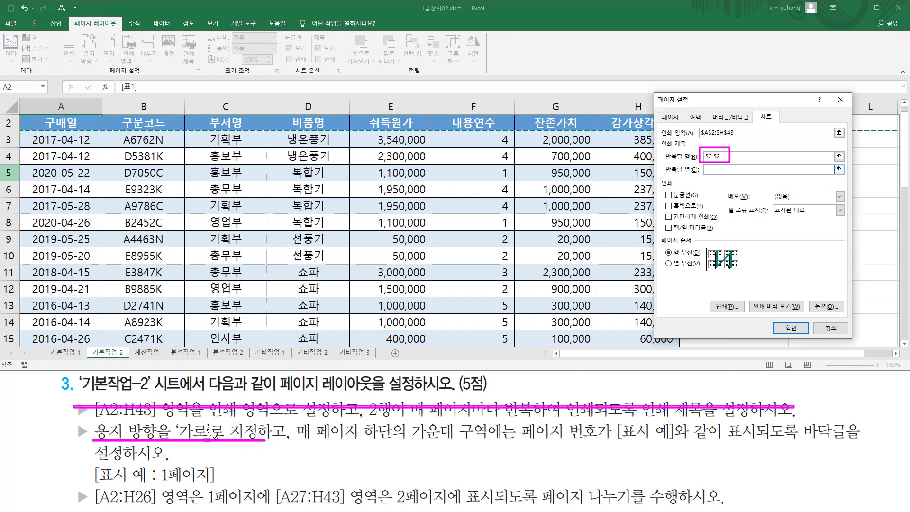
mouse_move(677, 118)
mouse_down()
mouse_move(662, 111)
mouse_move(685, 127)
mouse_up()
key(Escape)
click(671, 117)
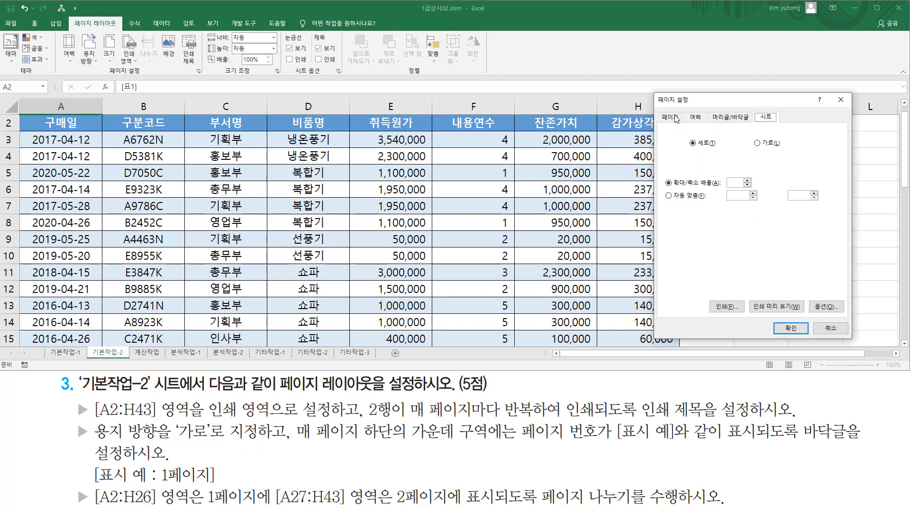
key(ctrl+2)
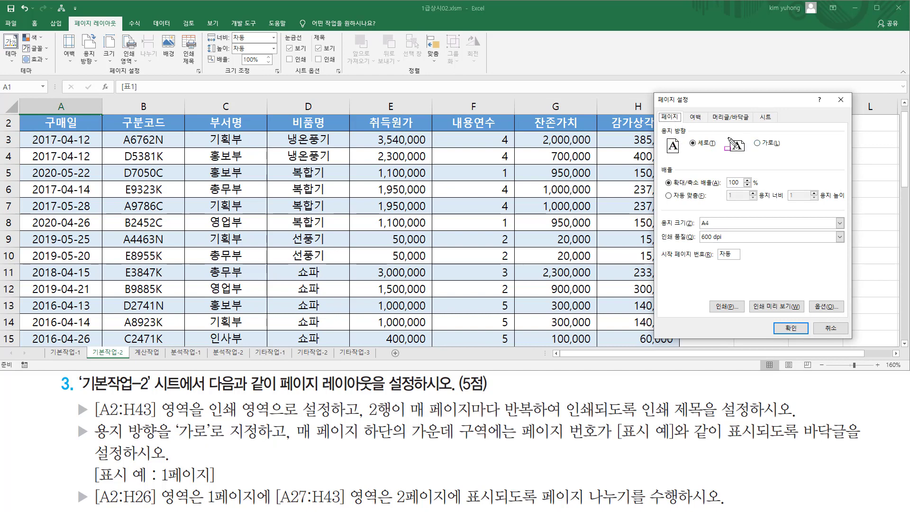
drag(732, 137, 789, 158)
key(Escape)
click(756, 142)
Check the footer requirement with its example '1페이지' and open the custom footer for editing
mouse_move(292, 421)
mouse_down()
mouse_move(293, 448)
mouse_move(391, 441)
mouse_up()
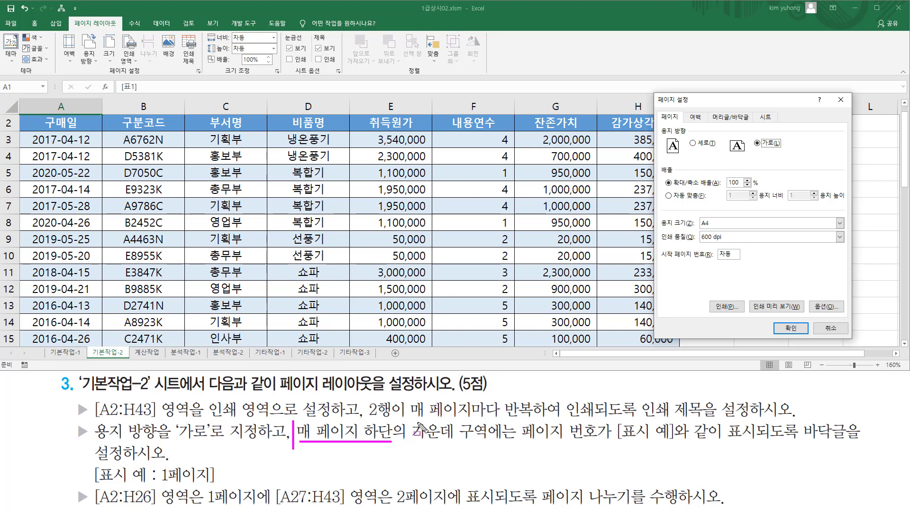
mouse_move(409, 416)
mouse_down()
mouse_move(422, 448)
mouse_move(673, 440)
mouse_up()
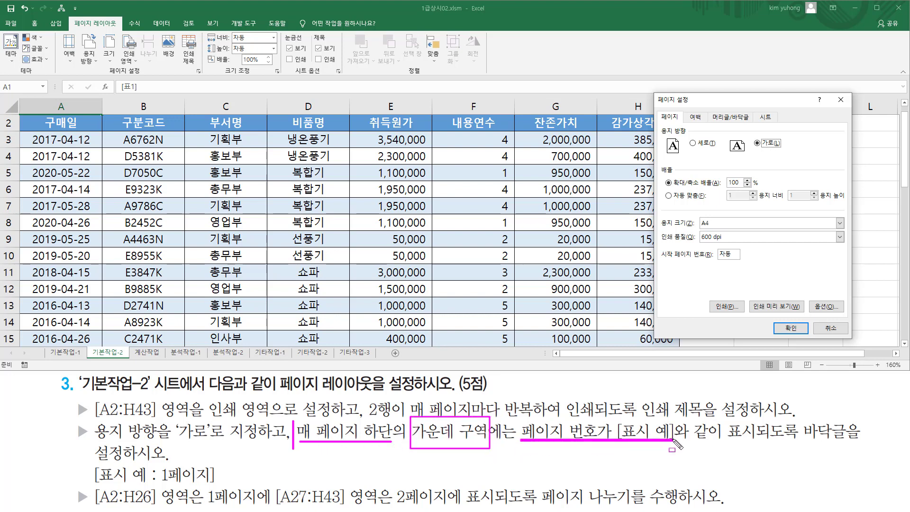
drag(797, 416, 855, 449)
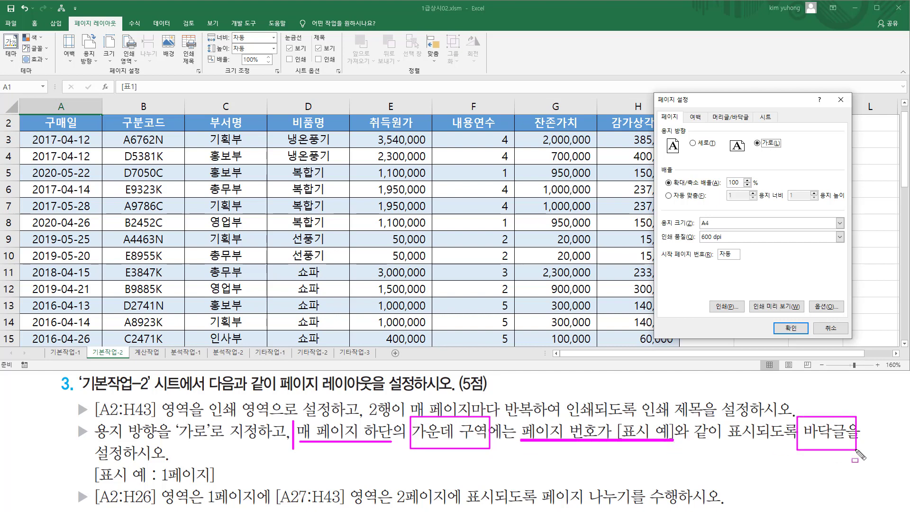
mouse_move(157, 478)
mouse_down()
mouse_move(213, 481)
mouse_move(212, 464)
mouse_up()
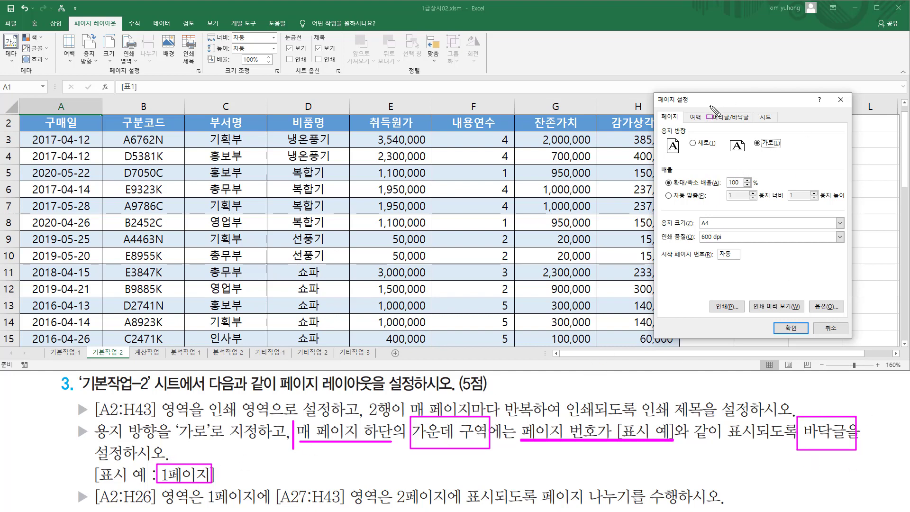
drag(709, 105, 751, 124)
key(Escape)
click(728, 119)
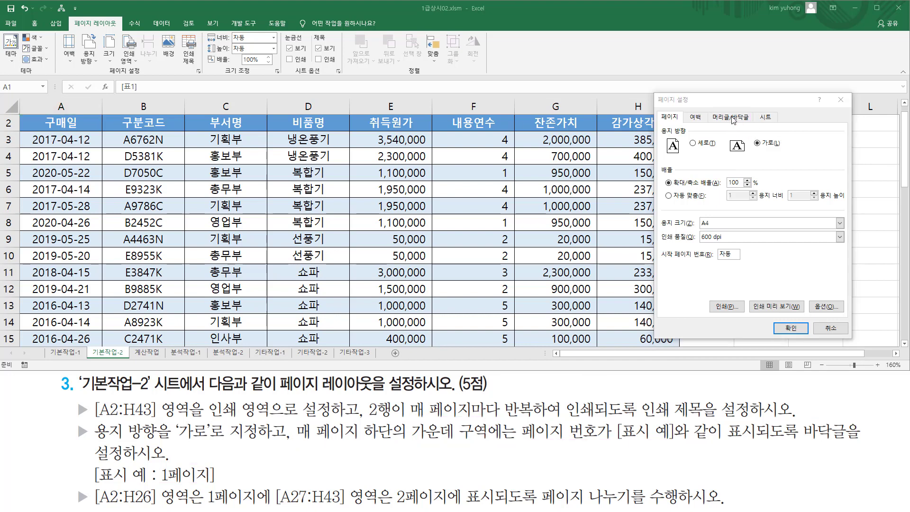
key(ctrl+2)
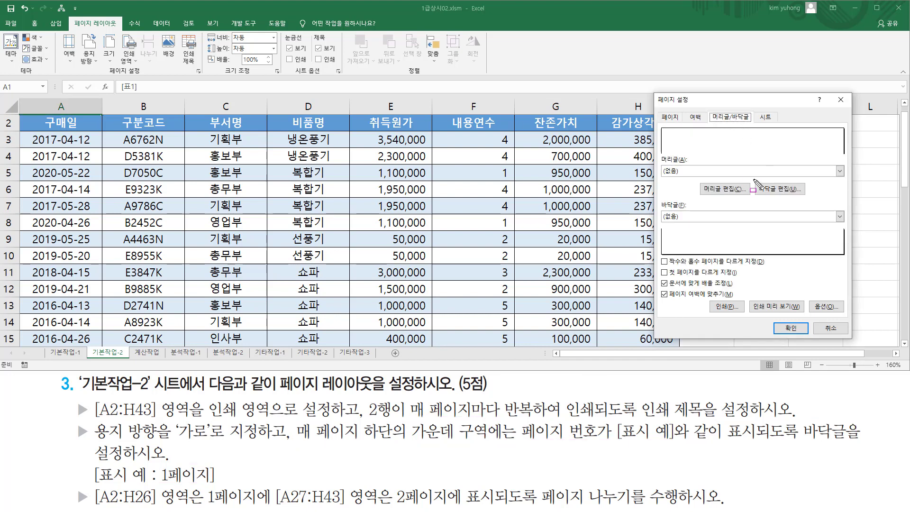
drag(752, 181, 805, 195)
key(Escape)
click(773, 190)
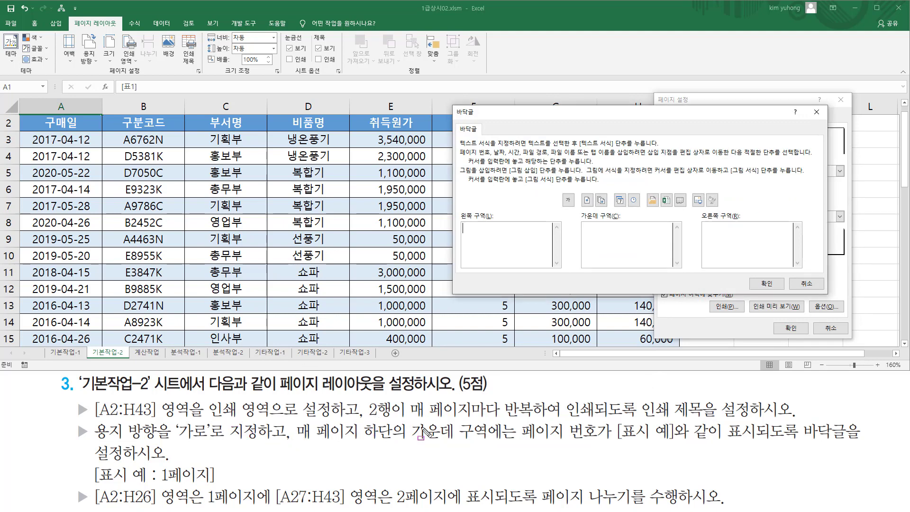
Try to insert the page number into the centre section of the footer
key(ctrl+2)
drag(410, 419, 491, 442)
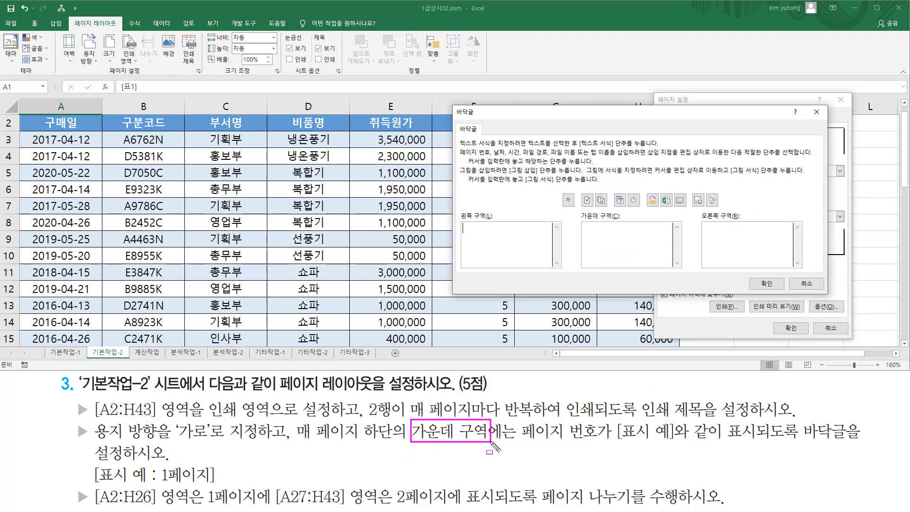
drag(582, 222, 671, 265)
key(Escape)
click(633, 242)
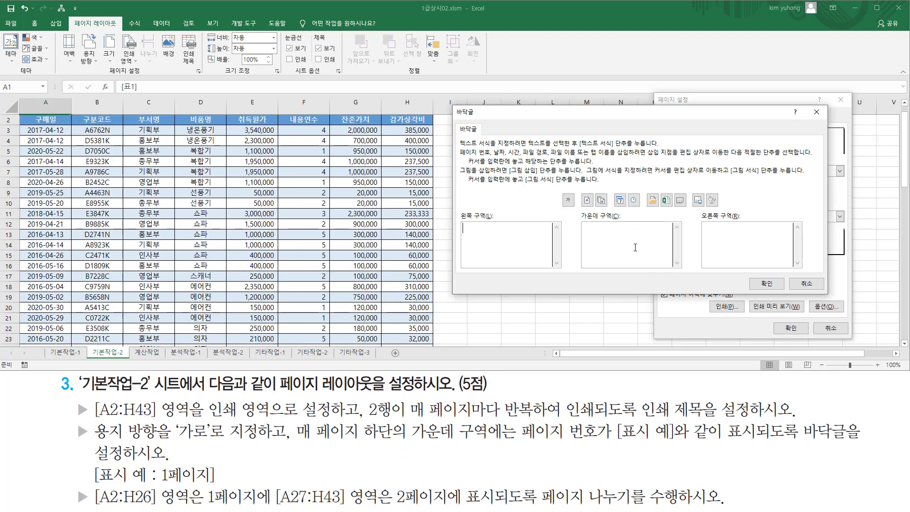
drag(582, 194, 603, 219)
key(Escape)
click(587, 202)
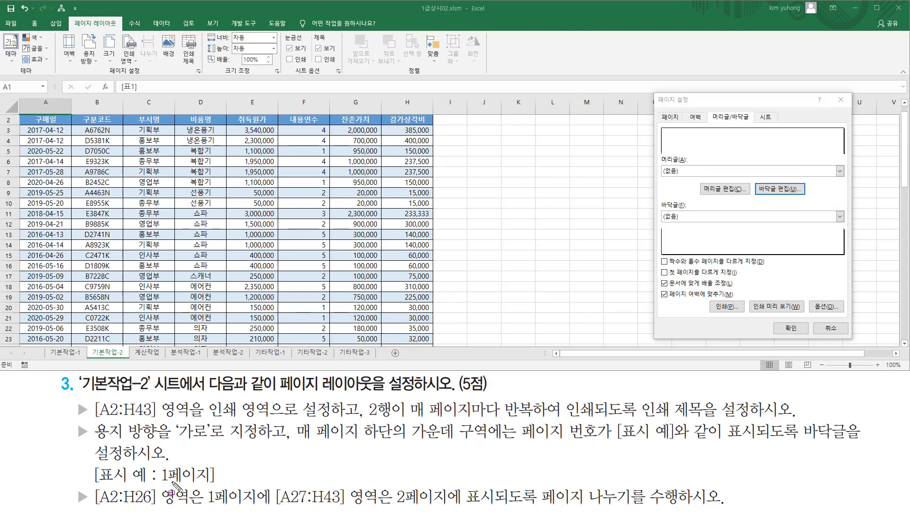
Append '페이지' after the page number code in the footer's centre section and confirm the custom footer
drag(170, 483, 209, 484)
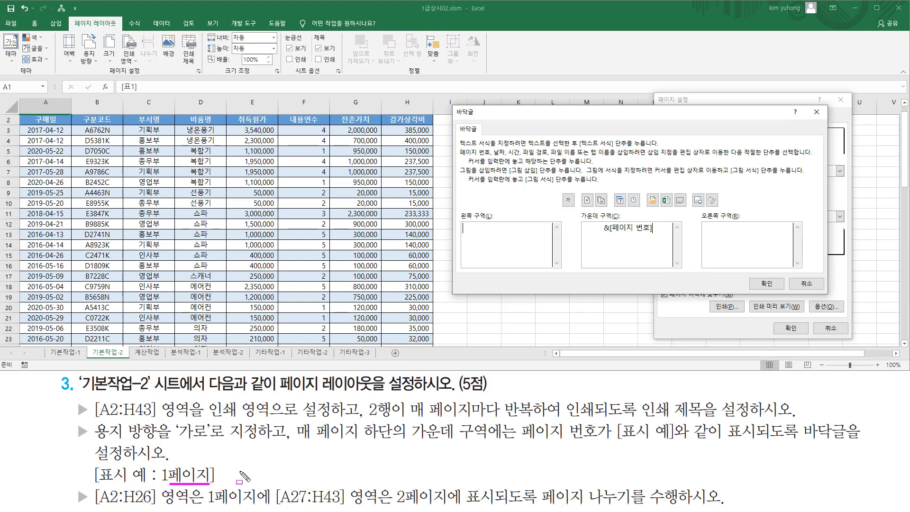
key(Escape)
text(페이지)
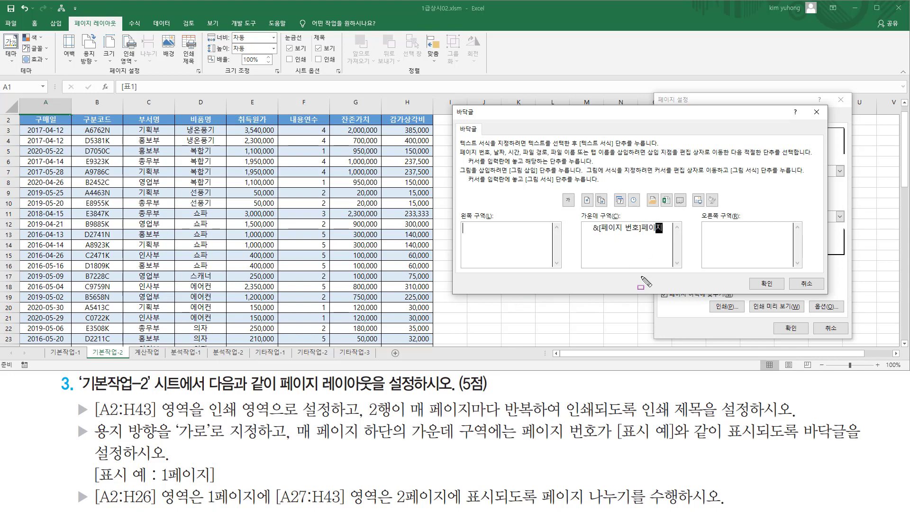
drag(588, 231, 598, 233)
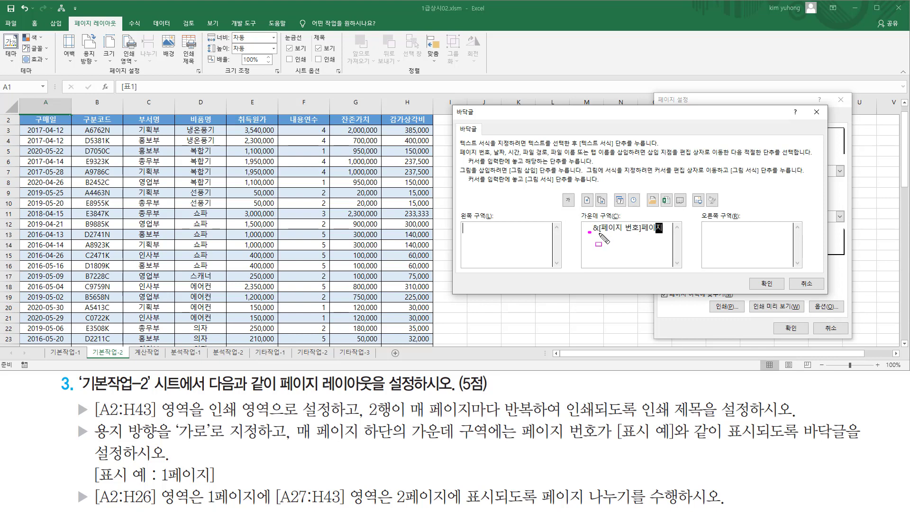
click(766, 283)
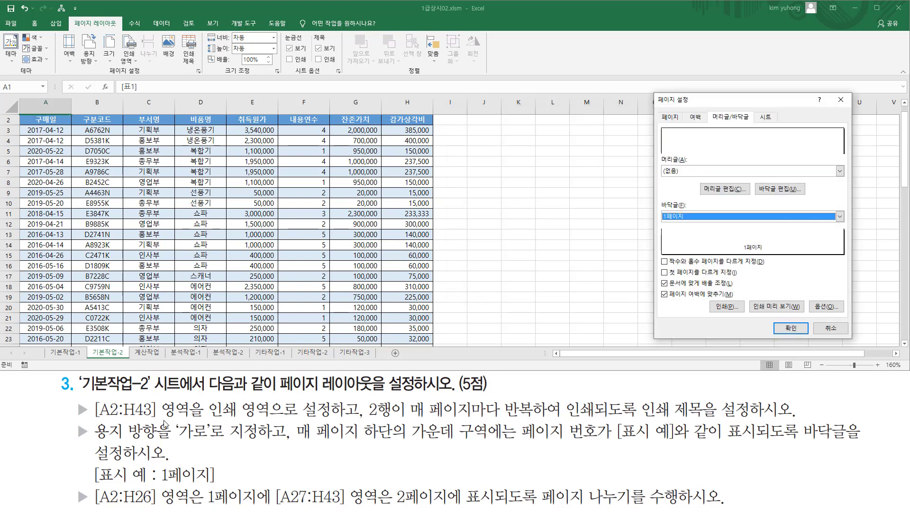
Read the remaining page-break requirement and confirm the page setup so the footer and print settings apply to the sheet
drag(101, 498, 136, 506)
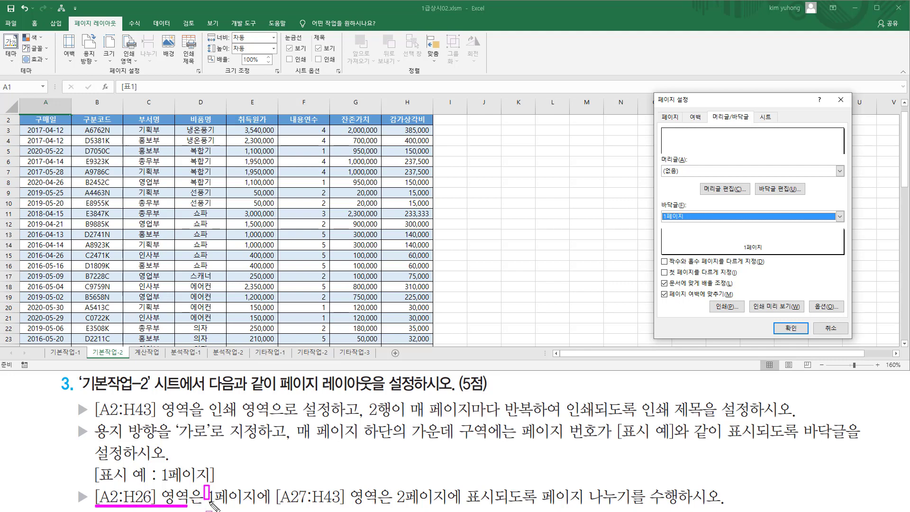
mouse_move(204, 484)
mouse_down()
mouse_move(267, 510)
mouse_move(258, 508)
mouse_move(346, 509)
mouse_up()
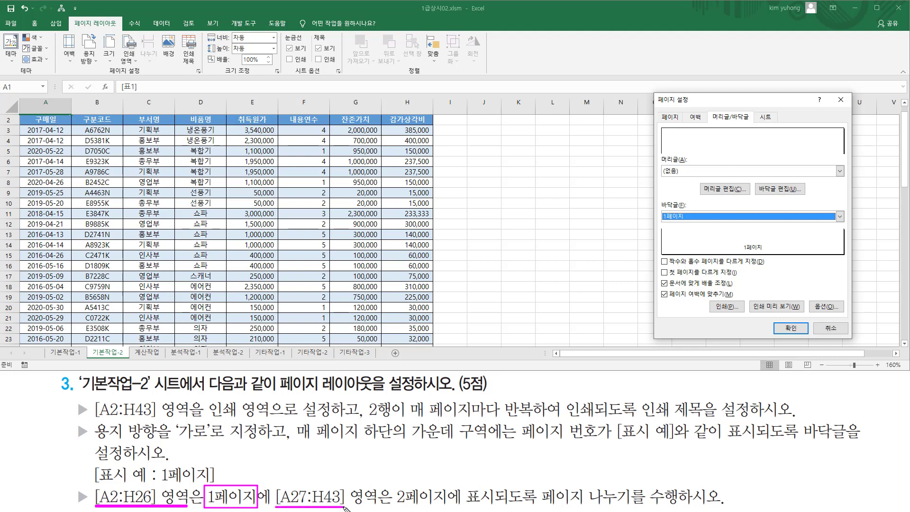
mouse_move(394, 483)
mouse_down()
mouse_move(412, 506)
mouse_move(453, 508)
mouse_up()
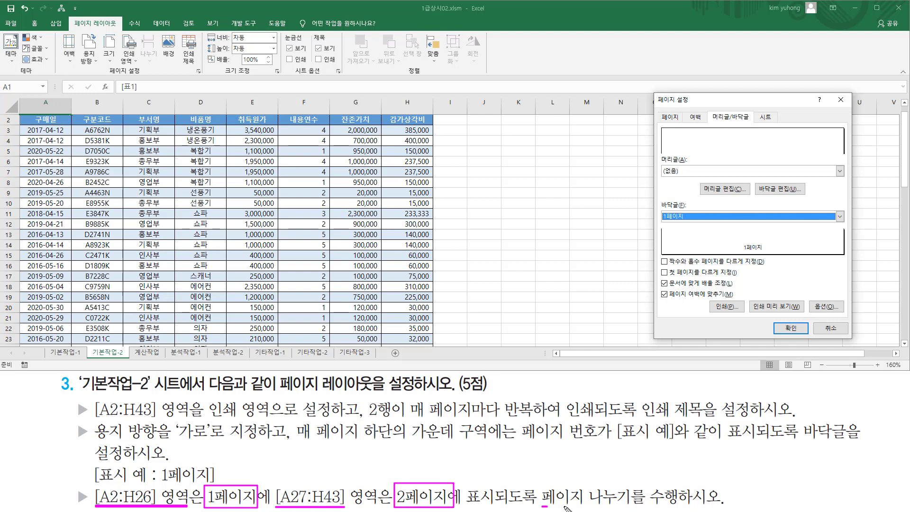
drag(565, 508, 629, 483)
drag(654, 94, 681, 198)
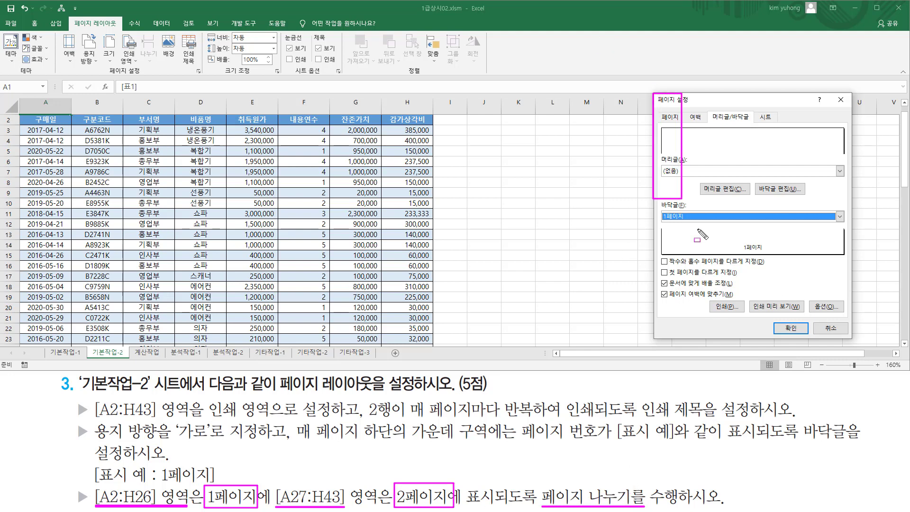
drag(701, 235, 860, 342)
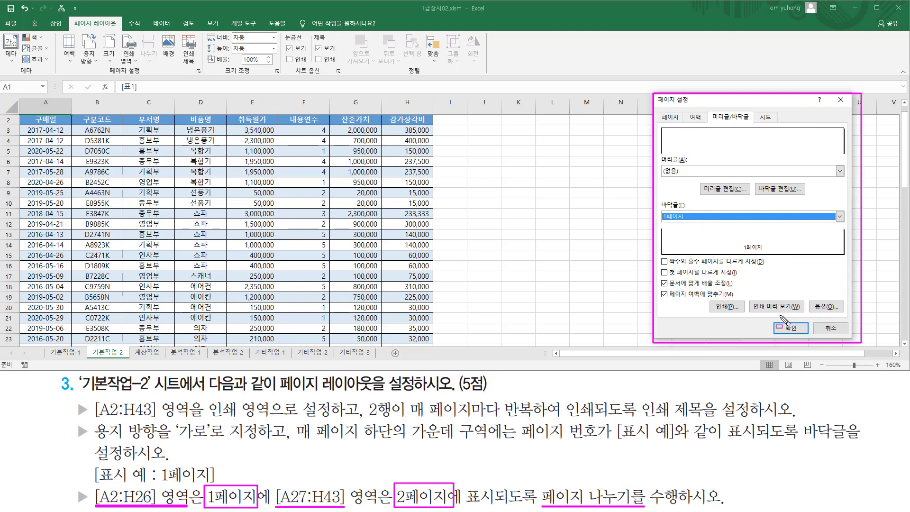
drag(780, 316, 800, 336)
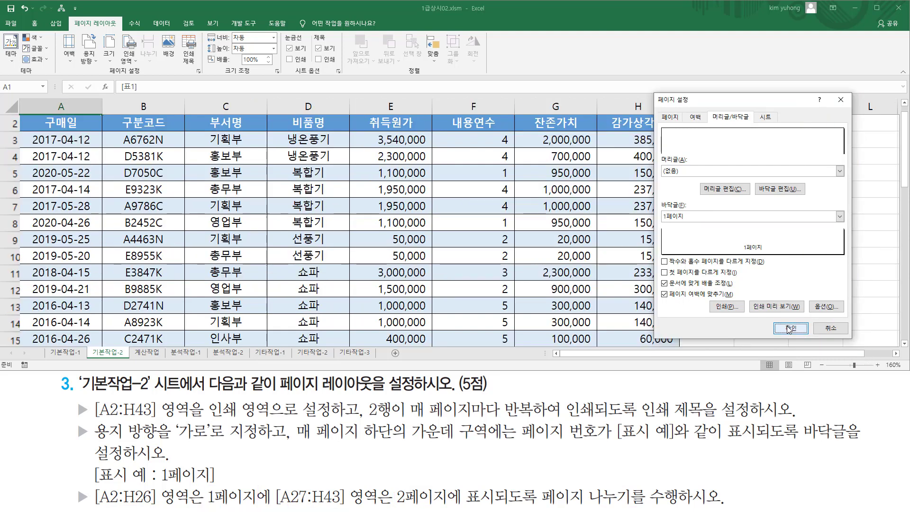
click(791, 327)
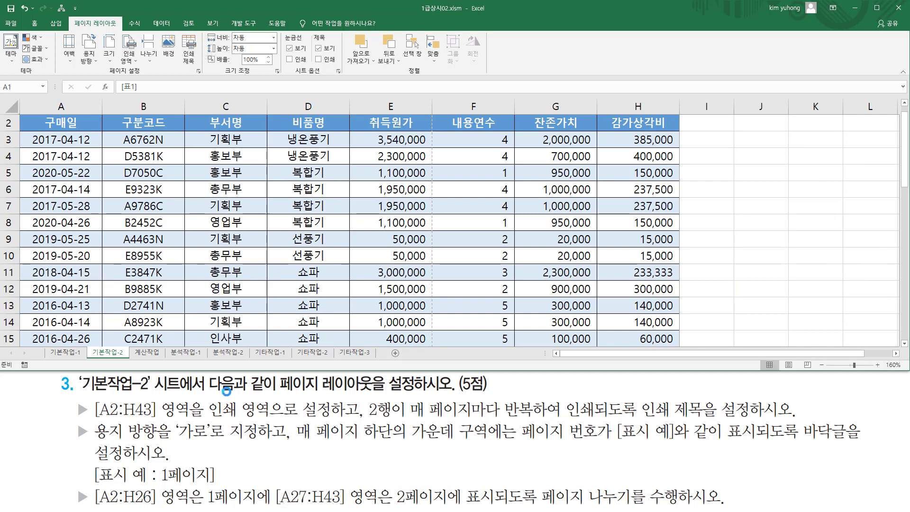
Check the page-break instruction for A2:H26 and A27:H43 and locate the page-break command
drag(535, 505, 635, 504)
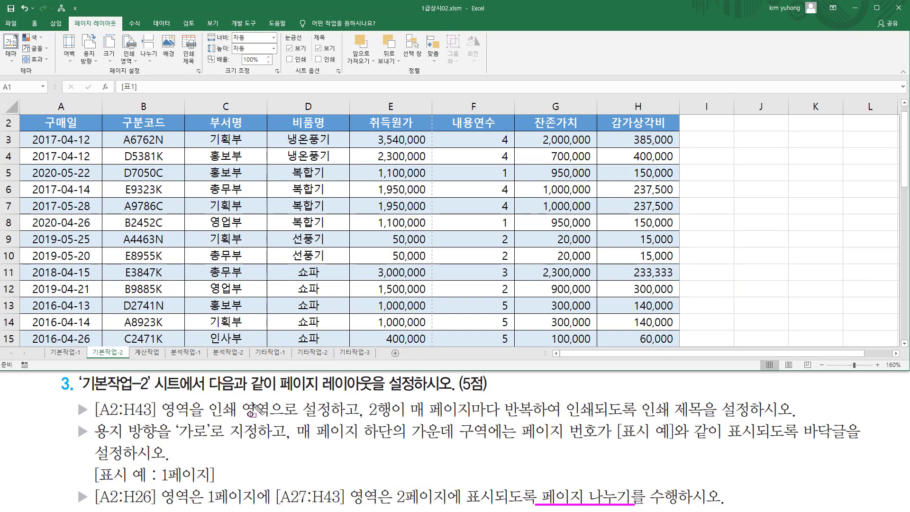
drag(70, 17, 121, 29)
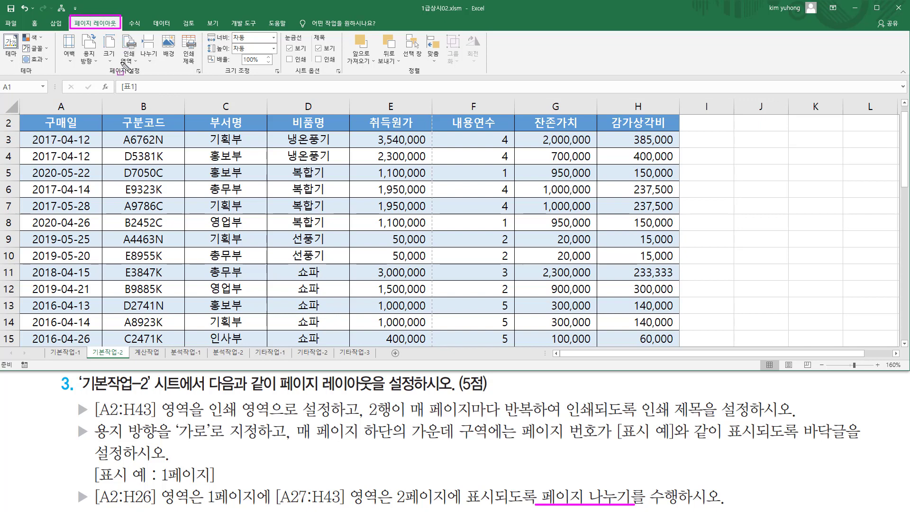
drag(108, 66, 140, 77)
drag(141, 32, 161, 64)
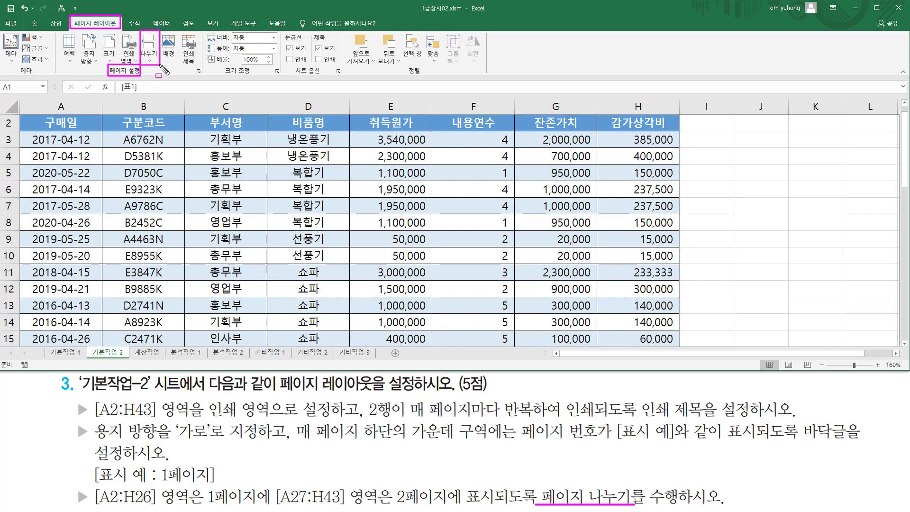
key(Escape)
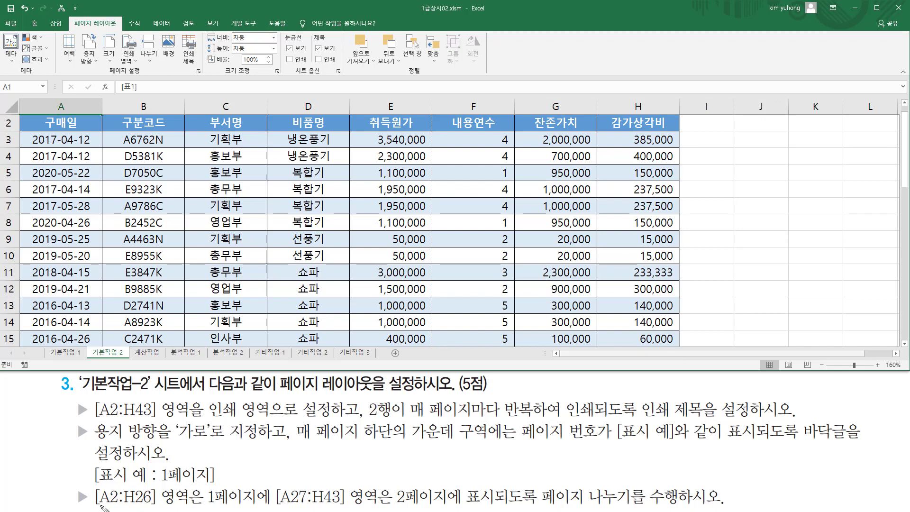
mouse_move(95, 505)
mouse_down()
mouse_move(259, 504)
mouse_move(259, 484)
mouse_move(306, 507)
mouse_move(457, 507)
mouse_up()
key(Escape)
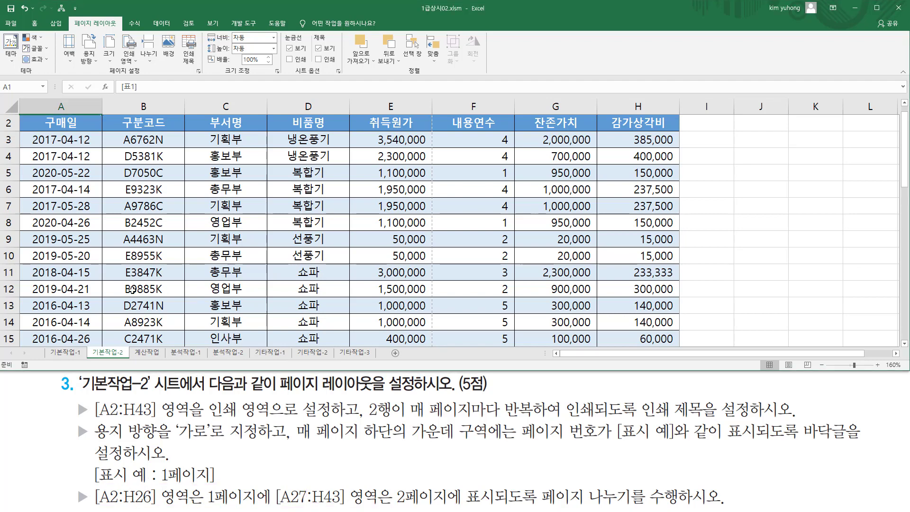
Insert a page break at cell A27 so that A27:H43 starts on page 2
scroll(118, 292, down, 5)
click(72, 306)
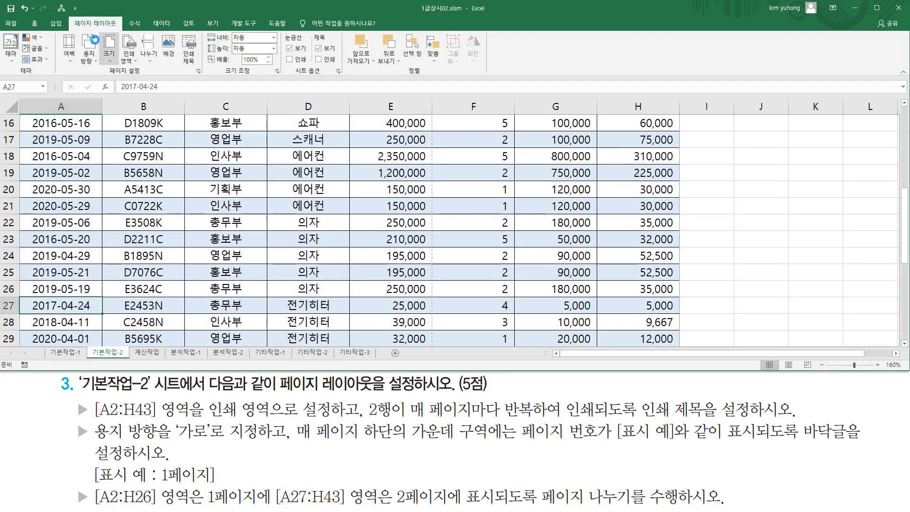
drag(69, 27, 127, 27)
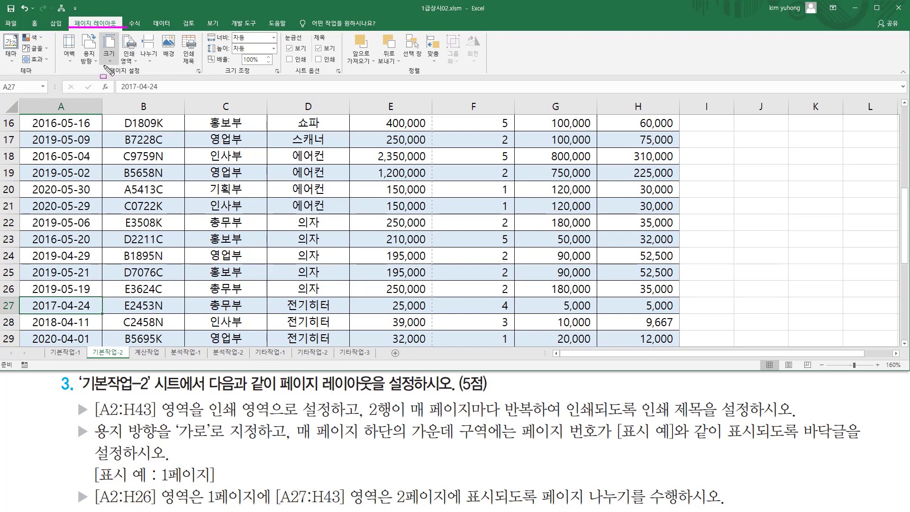
drag(103, 66, 145, 78)
drag(148, 70, 154, 74)
key(Escape)
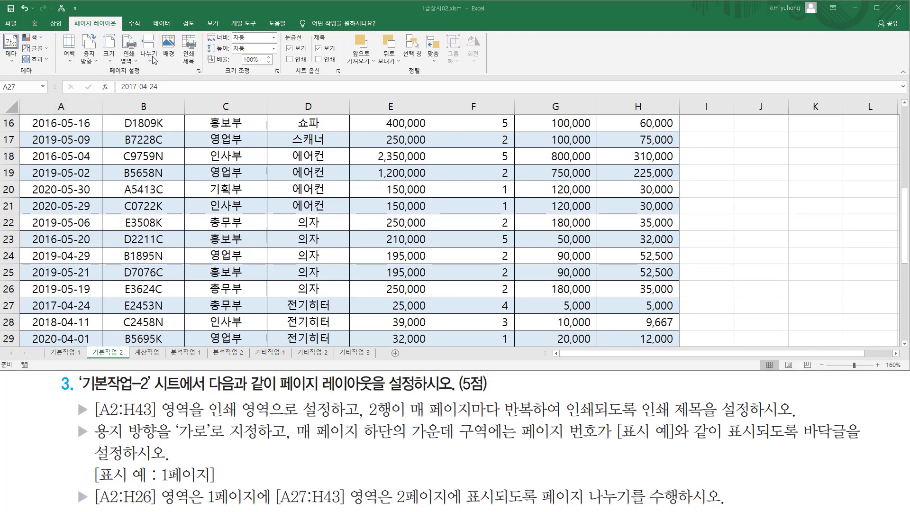
click(150, 56)
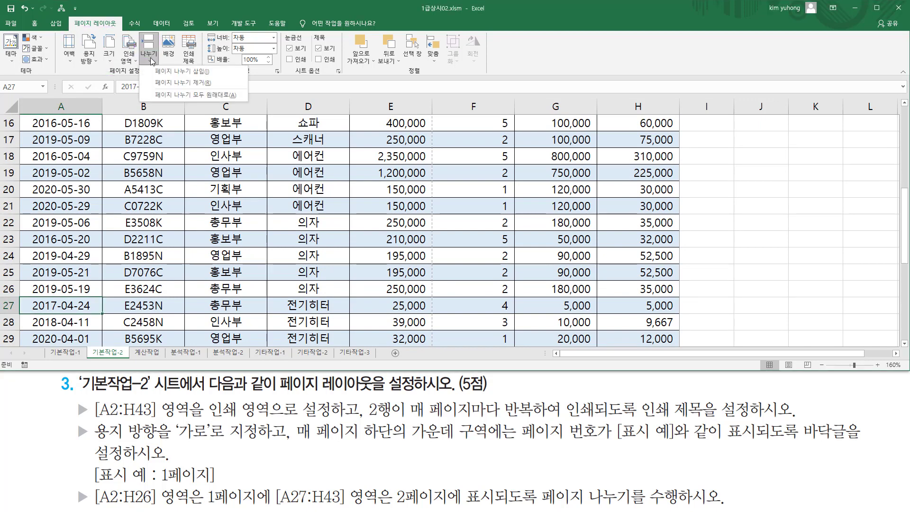
click(185, 72)
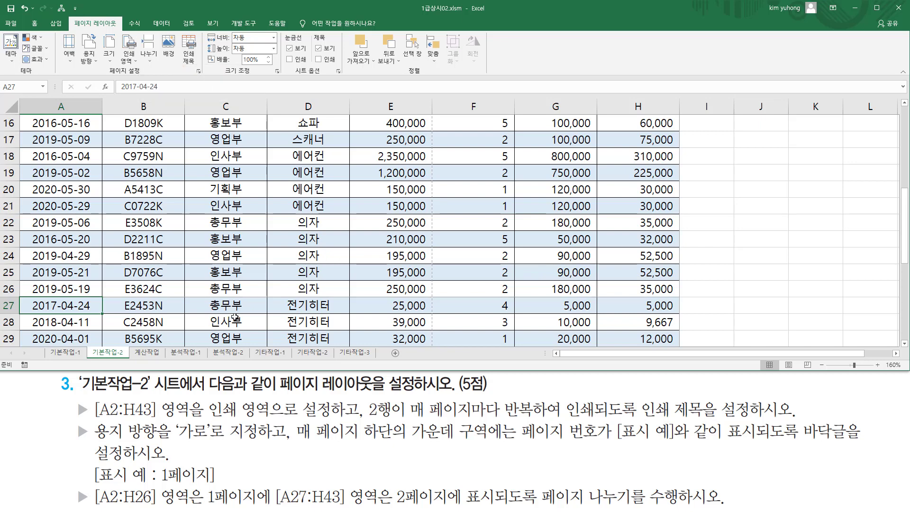
Compare the page-break position at cell A27 with the requirement for the A27:H43 range
key(ctrl+2)
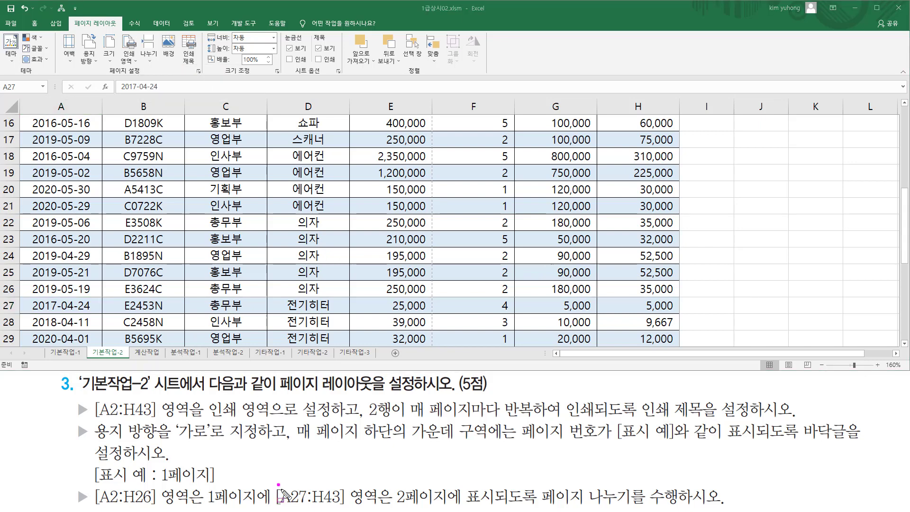
drag(278, 484, 307, 506)
drag(376, 505, 449, 505)
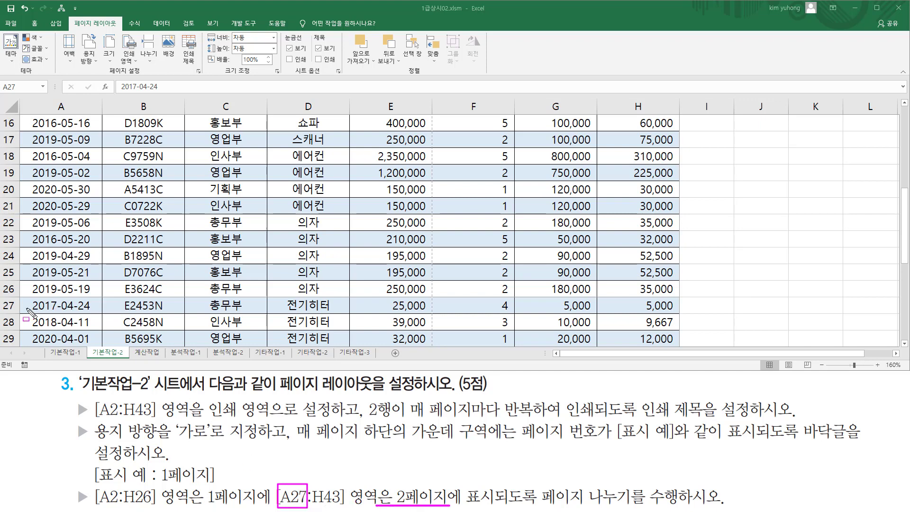
mouse_move(18, 297)
mouse_down()
mouse_move(47, 311)
mouse_move(97, 314)
mouse_up()
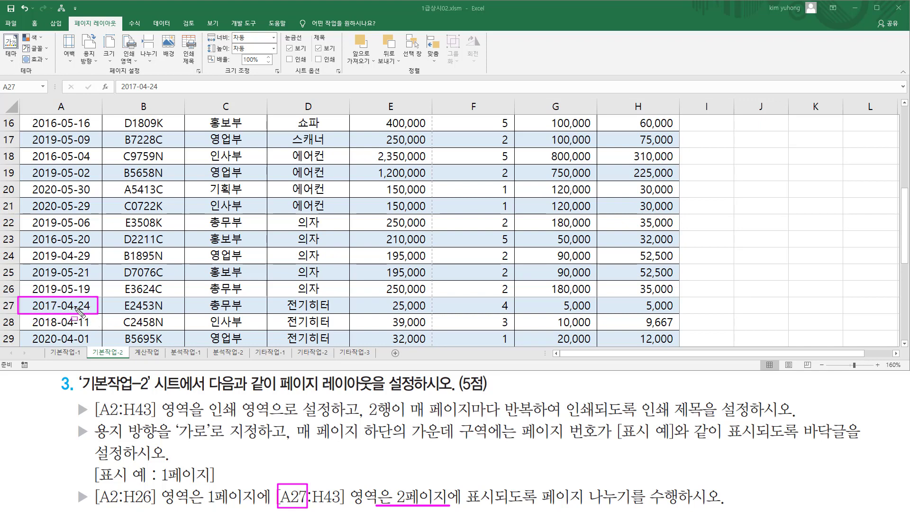
key(Escape)
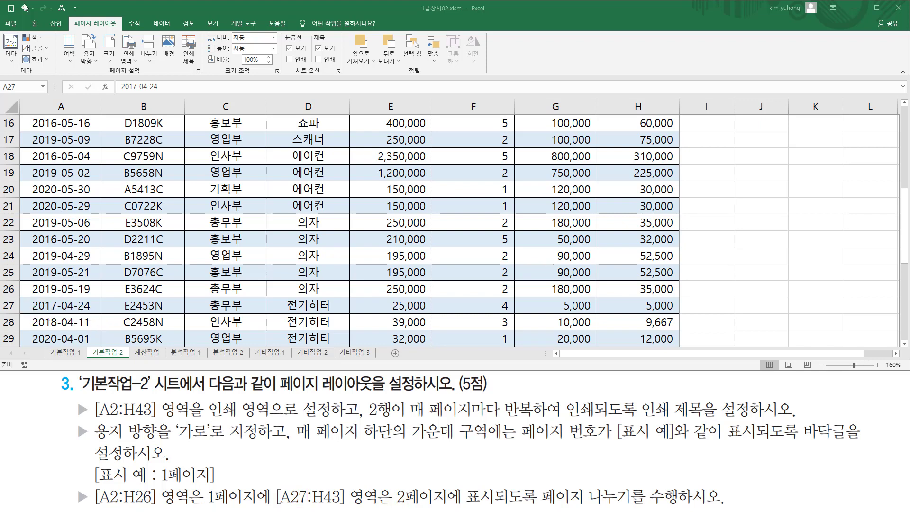
Open the print preview and examine the centred footer and the title row on page 1
click(15, 23)
click(14, 23)
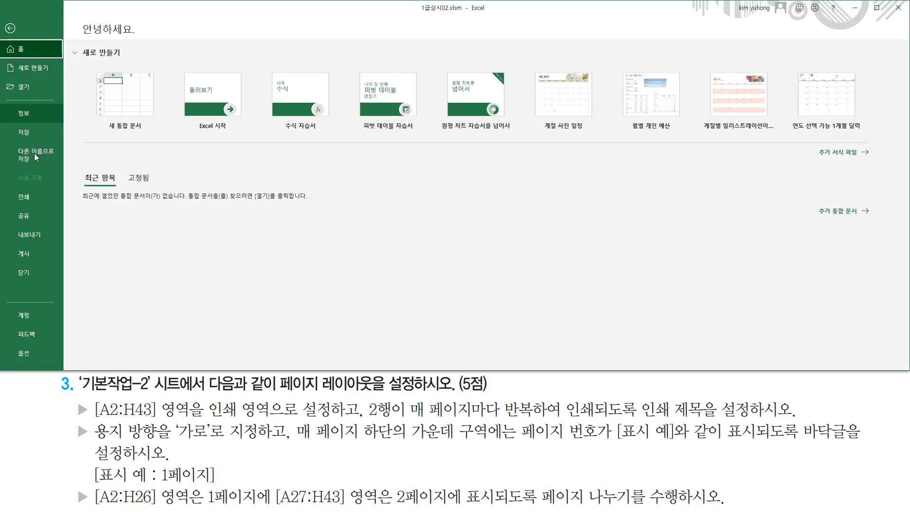
click(49, 195)
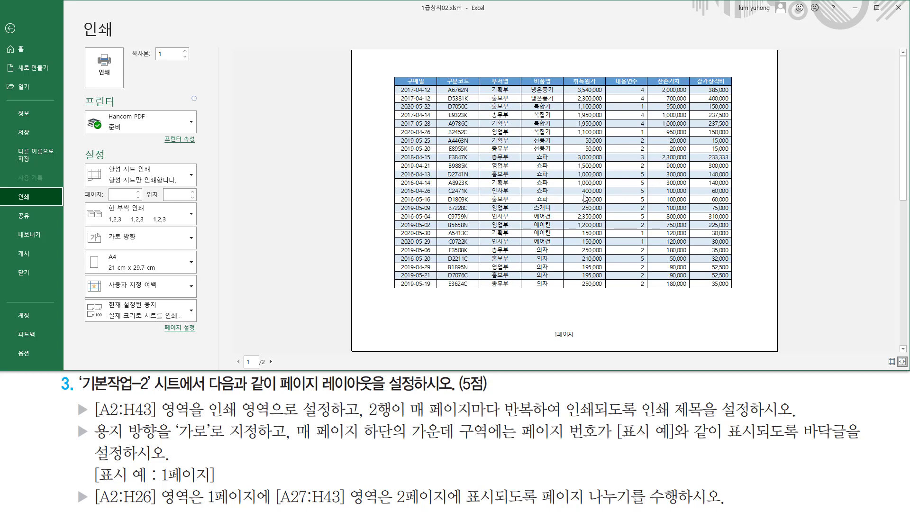
drag(549, 325, 582, 343)
key(Escape)
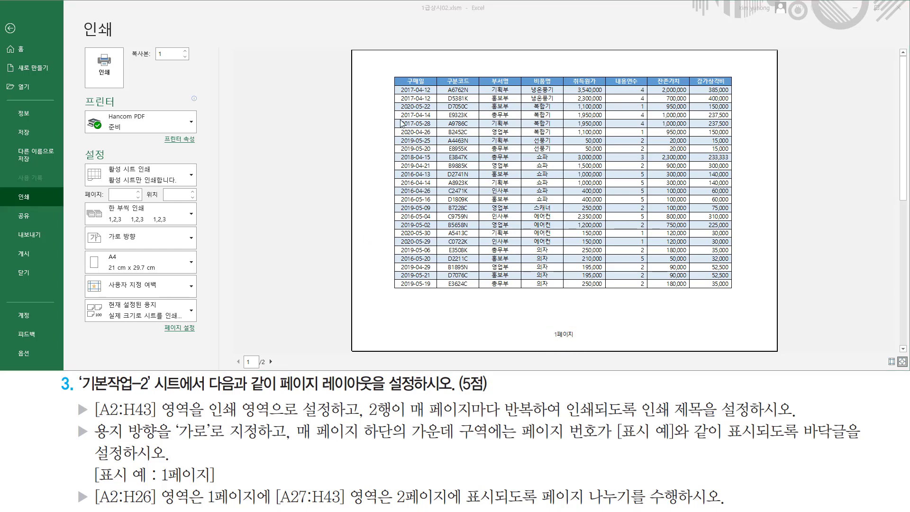
key(ctrl+2)
mouse_move(388, 70)
mouse_down()
mouse_move(545, 90)
mouse_move(742, 90)
mouse_up()
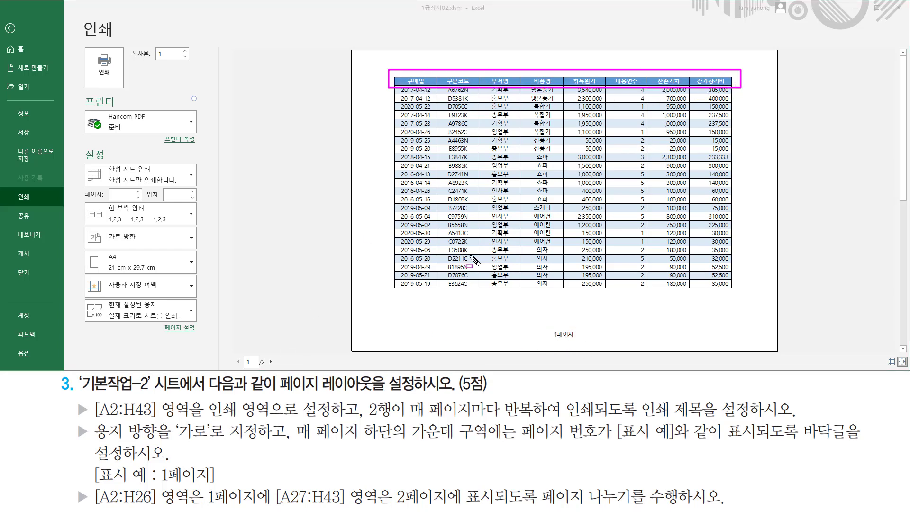
key(Escape)
Examine page 2 of the print preview for the repeated title row, landscape orientation and the first record from A27
click(271, 361)
key(ctrl+2)
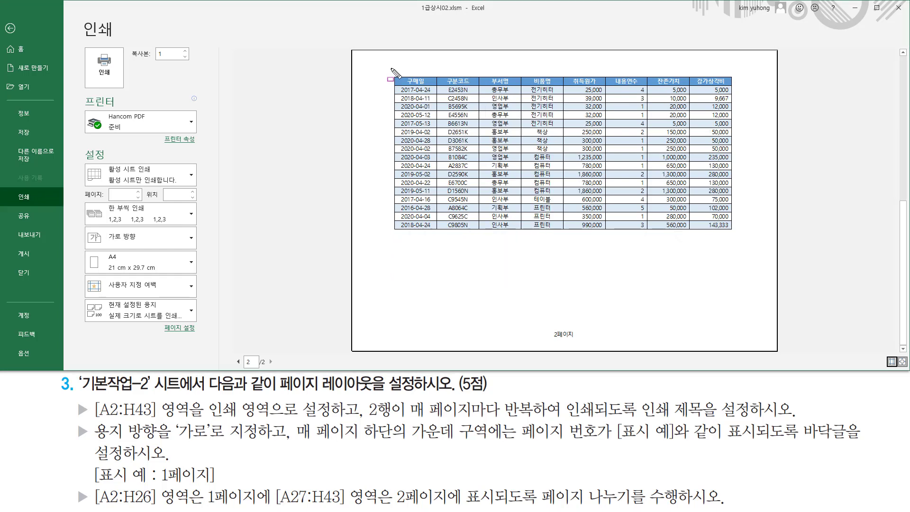
mouse_move(392, 69)
mouse_down()
mouse_move(602, 90)
mouse_move(719, 89)
mouse_up()
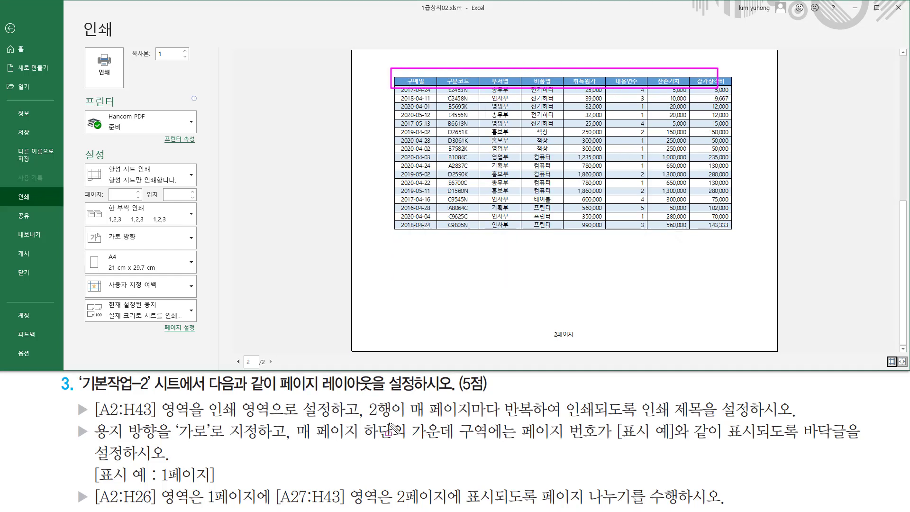
drag(625, 416, 718, 417)
drag(89, 439, 239, 439)
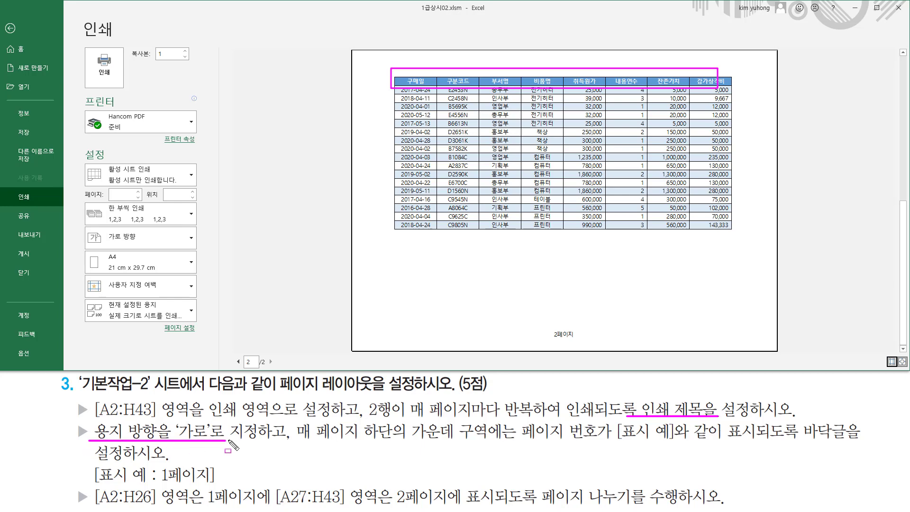
mouse_move(350, 48)
mouse_down()
mouse_move(379, 96)
mouse_move(776, 343)
mouse_up()
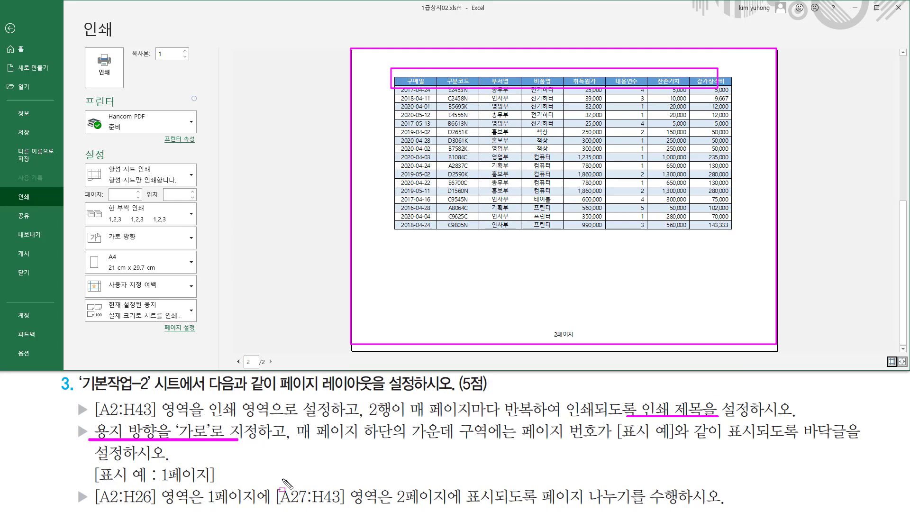
mouse_move(276, 472)
mouse_down()
mouse_move(277, 506)
mouse_move(307, 504)
mouse_up()
key(Escape)
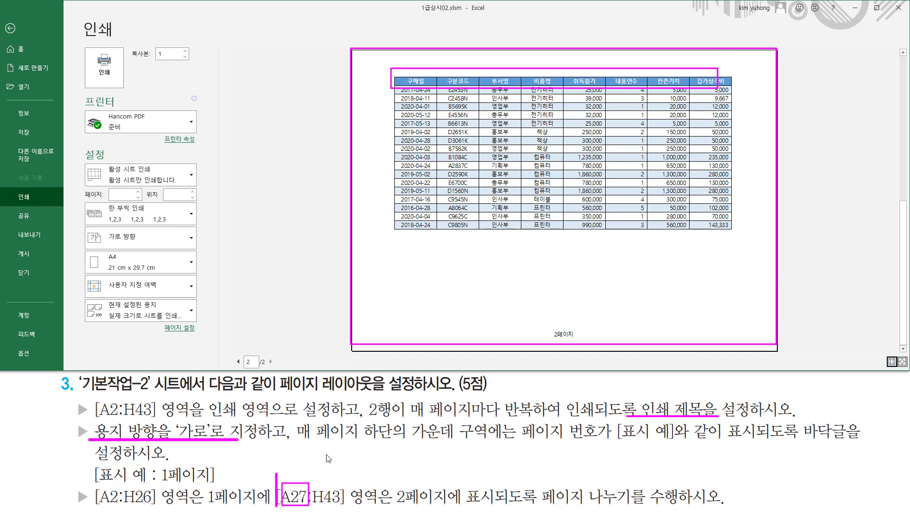
key(ctrl+2)
drag(392, 85, 435, 93)
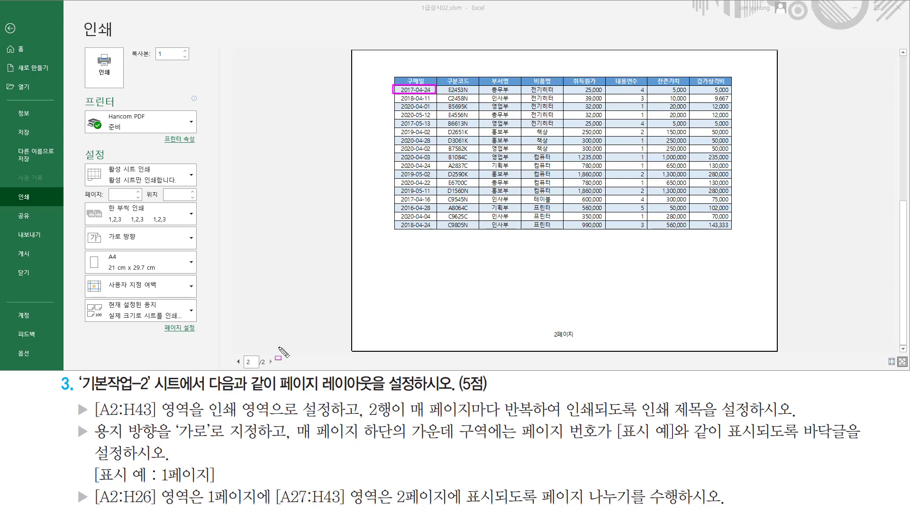
key(Escape)
Leave the print preview and return to the top of the 기본작업-2 sheet
click(10, 28)
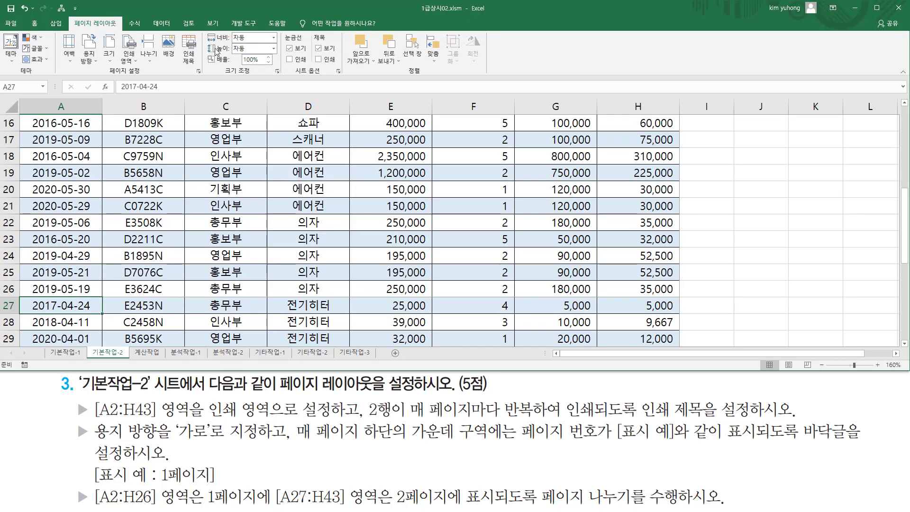
click(379, 188)
scroll(377, 196, up, 5)
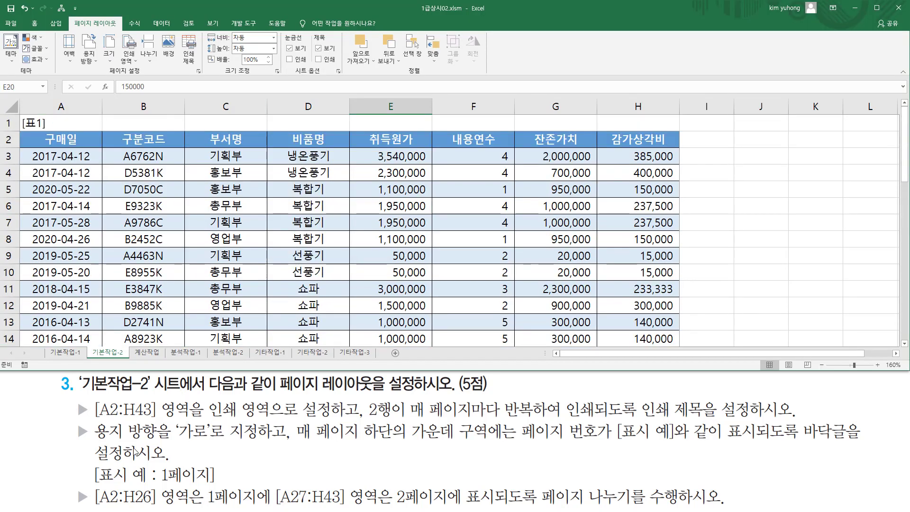